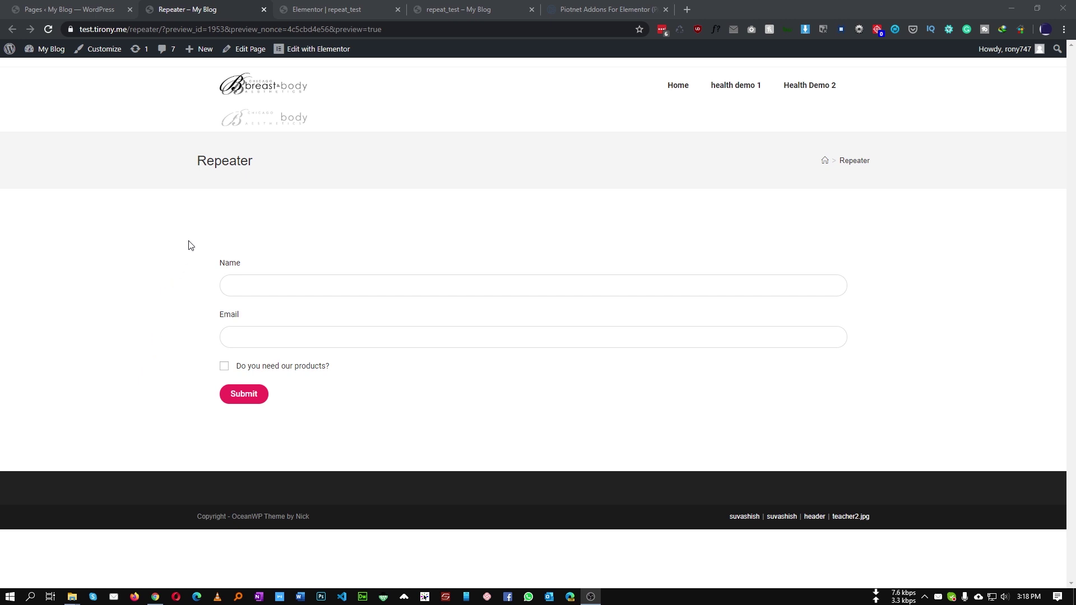
Review the Piotnet Addons For Elementor website and go to the pricing section for the Pro version
{"action": "left_click_drag", "start_coordinate": [194, 161], "coordinate": [283, 166]}
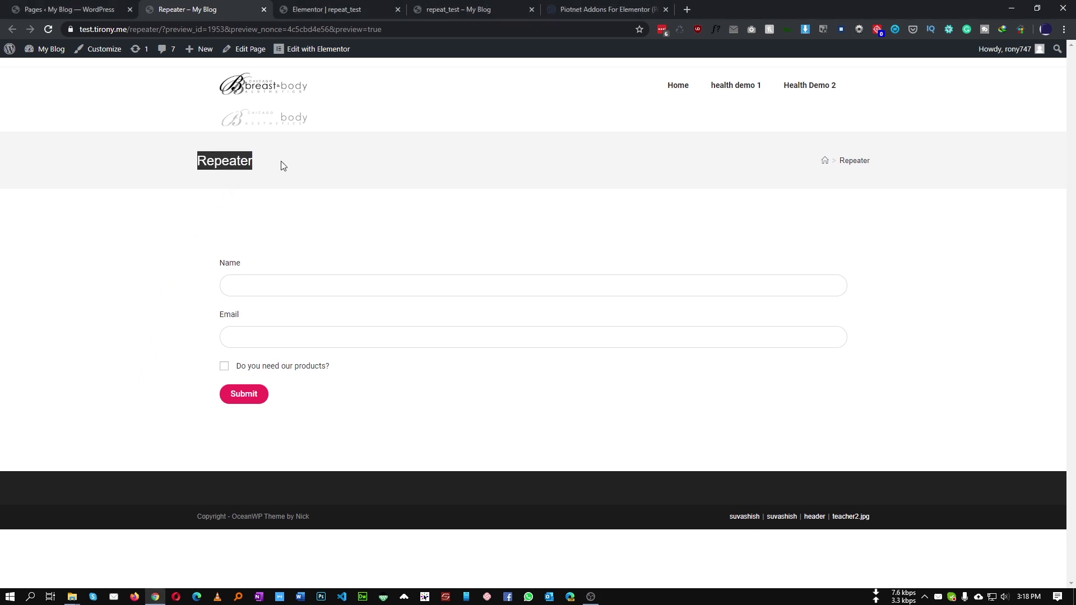
{"action": "left_click", "coordinate": [297, 171]}
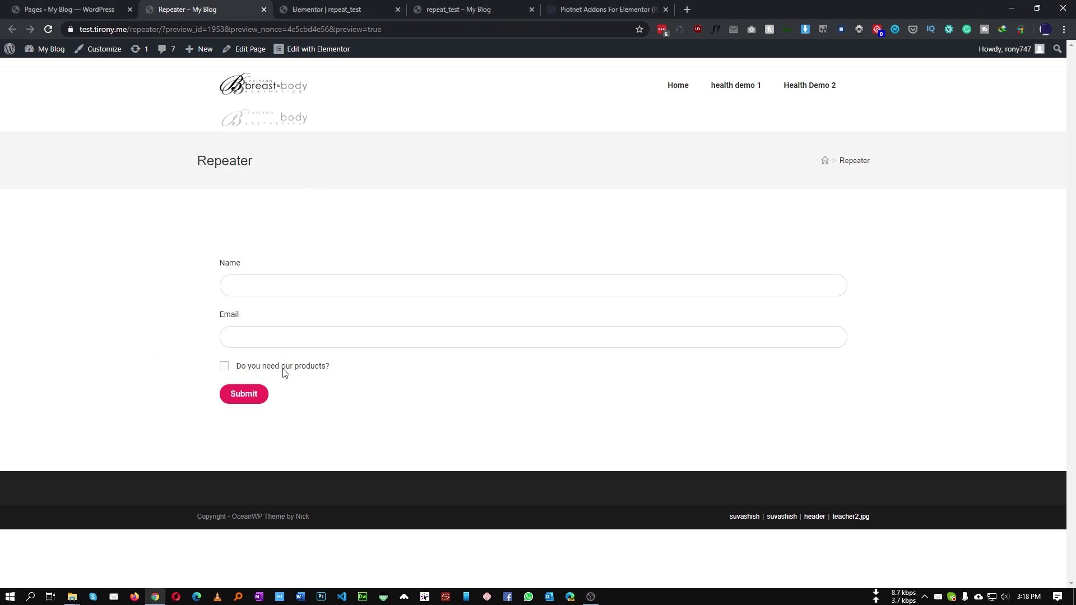
{"action": "left_click", "coordinate": [611, 9]}
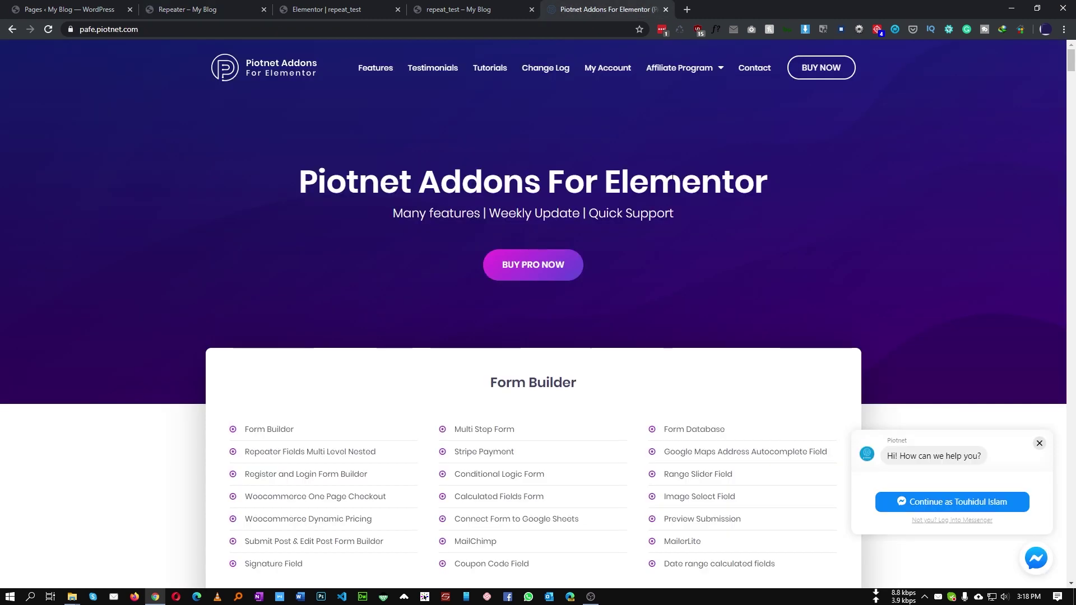
{"action": "left_click_drag", "start_coordinate": [299, 180], "coordinate": [782, 177]}
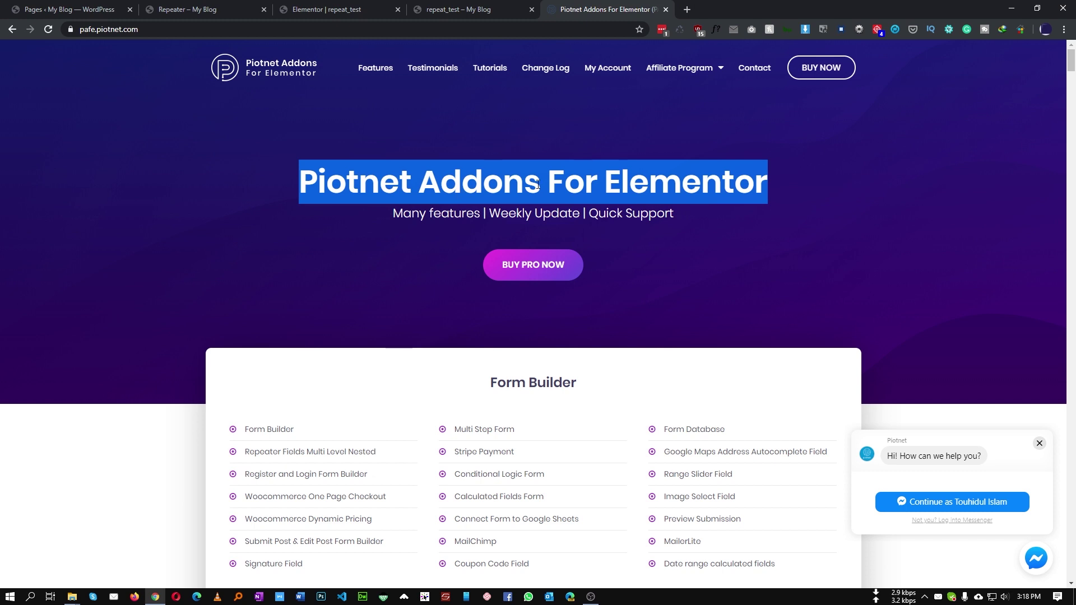
{"action": "triple_click", "coordinate": [462, 222]}
{"action": "left_click", "coordinate": [379, 278]}
{"action": "left_click", "coordinate": [530, 273]}
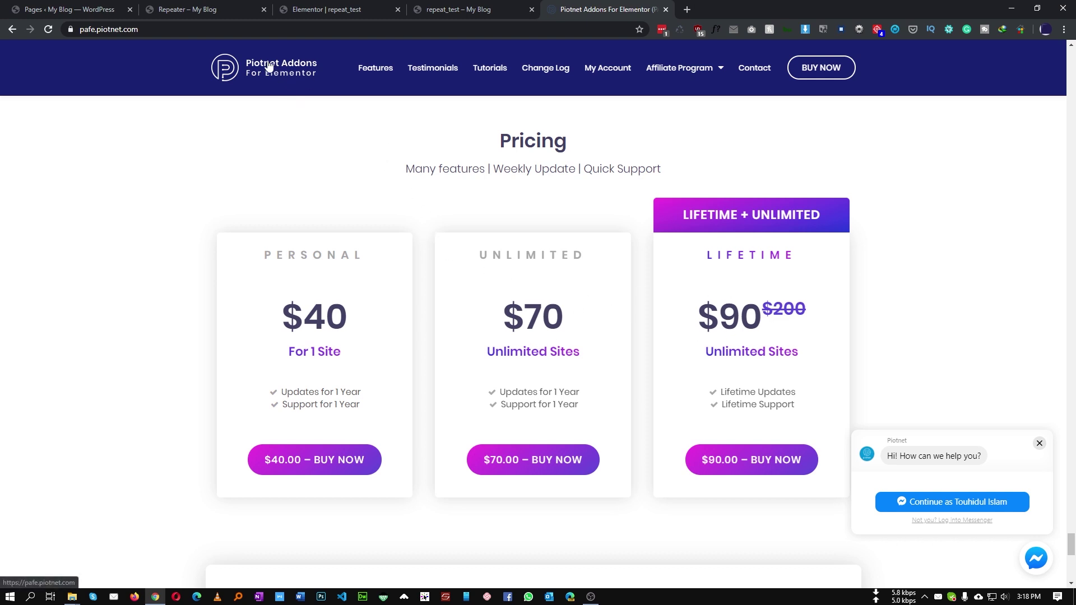
Return to the Repeater preview page and tick "Do you need our products?" to show the product fields
{"action": "left_click", "coordinate": [239, 6]}
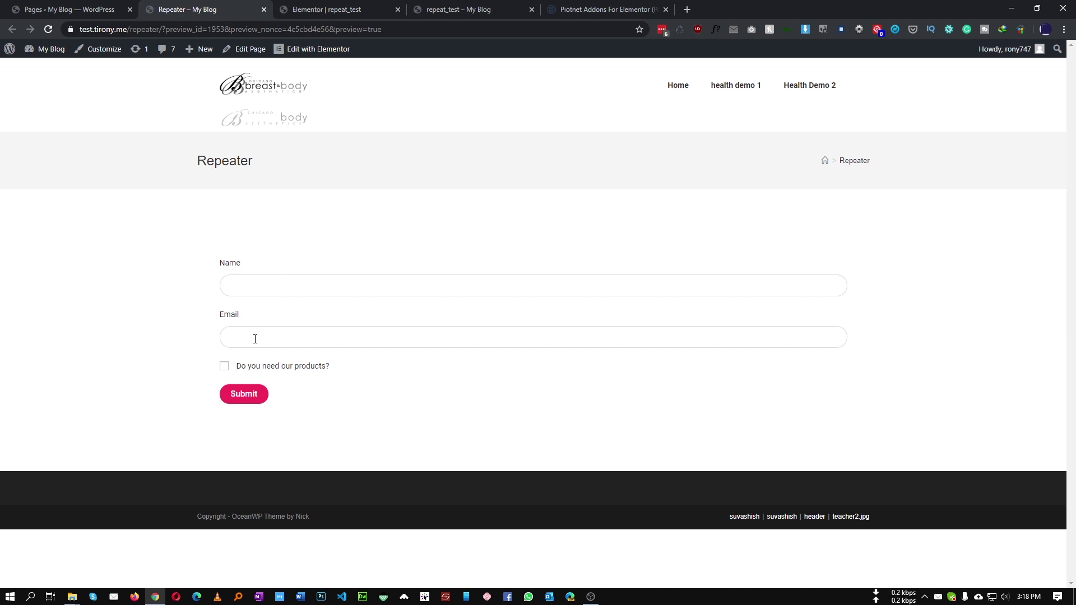
{"action": "left_click", "coordinate": [246, 286]}
{"action": "left_click", "coordinate": [172, 260]}
{"action": "left_click", "coordinate": [225, 368]}
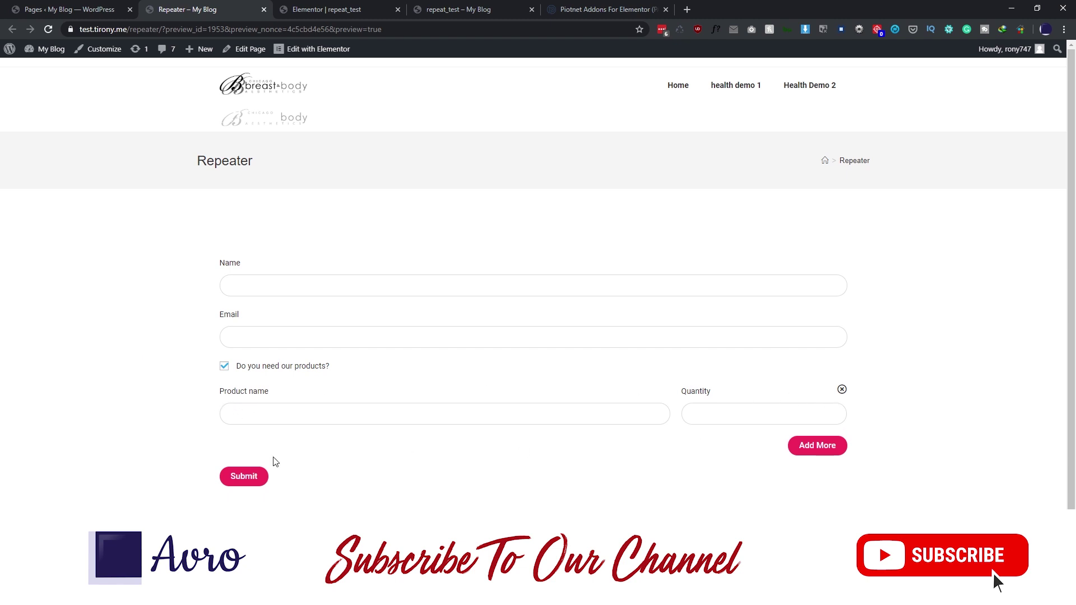
Test the form's repeater by adding two more product rows and removing both again
{"action": "scroll", "coordinate": [259, 384], "scroll_direction": "down", "scroll_amount": 1}
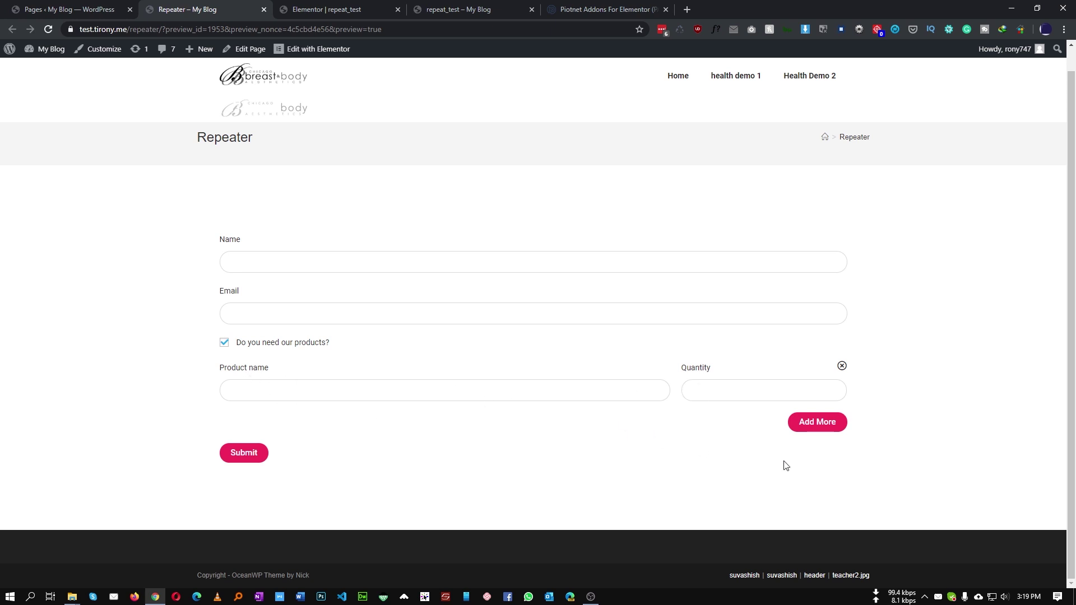
{"action": "left_click", "coordinate": [816, 423]}
{"action": "scroll", "coordinate": [818, 423], "scroll_direction": "down", "scroll_amount": 1}
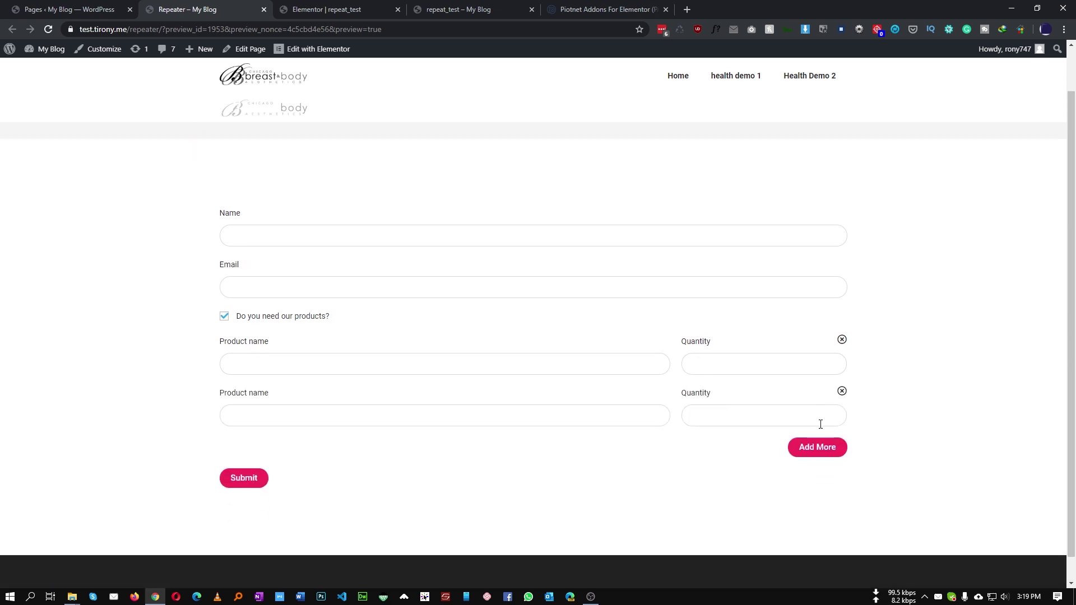
{"action": "left_click", "coordinate": [280, 382]}
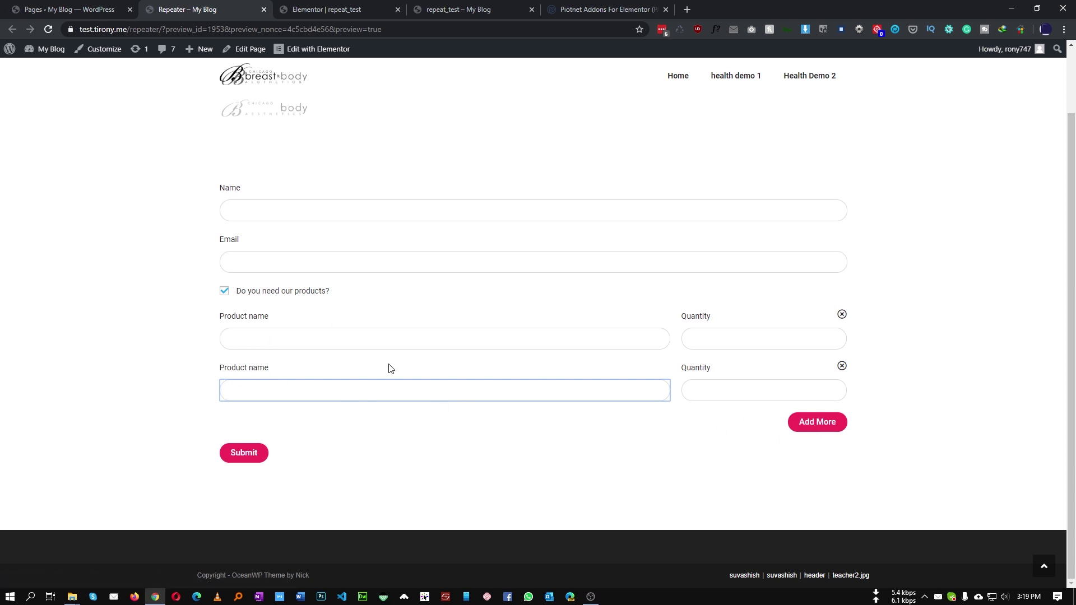
{"action": "left_click", "coordinate": [812, 428]}
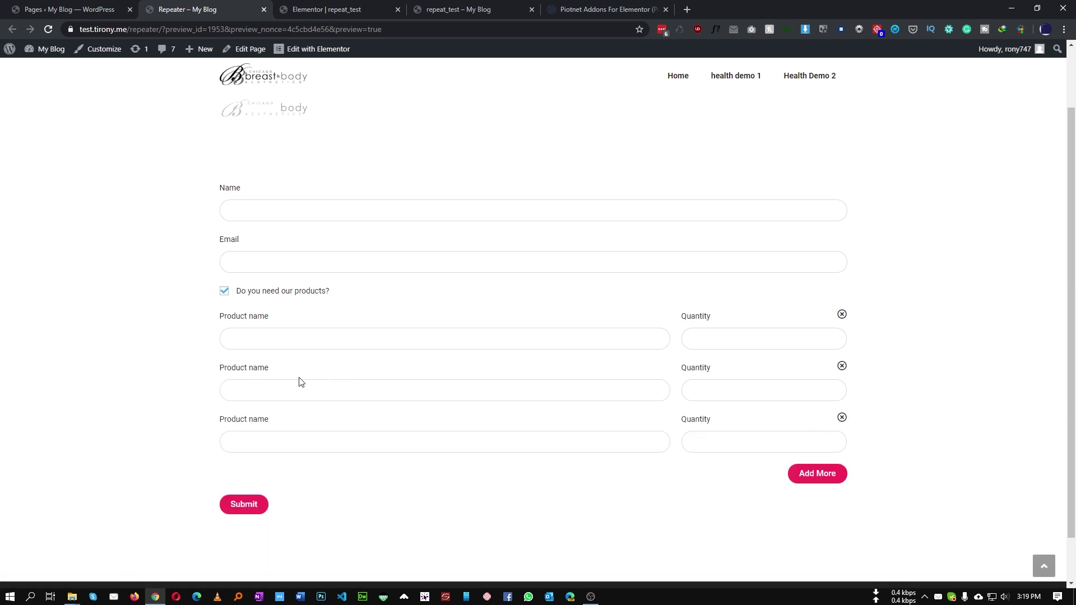
{"action": "scroll", "coordinate": [603, 464], "scroll_direction": "down", "scroll_amount": 1}
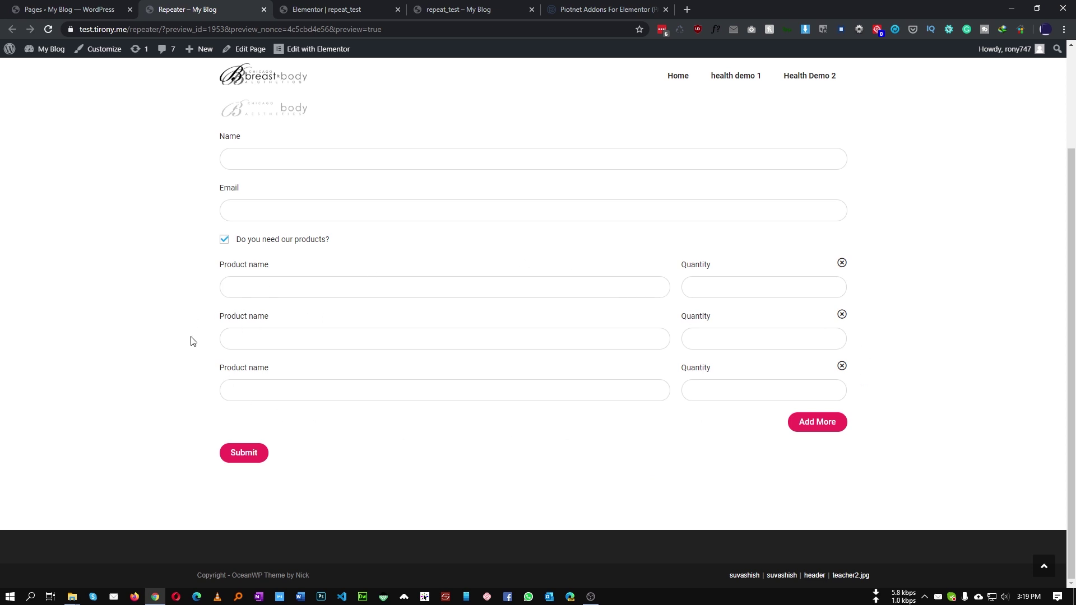
{"action": "left_click", "coordinate": [842, 367]}
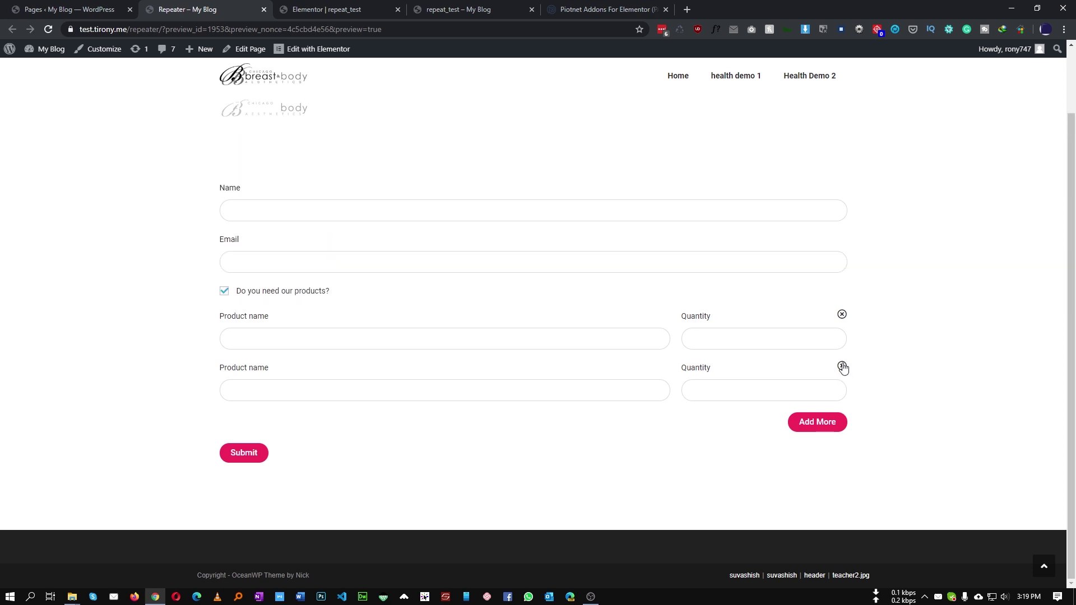
{"action": "left_click", "coordinate": [842, 367]}
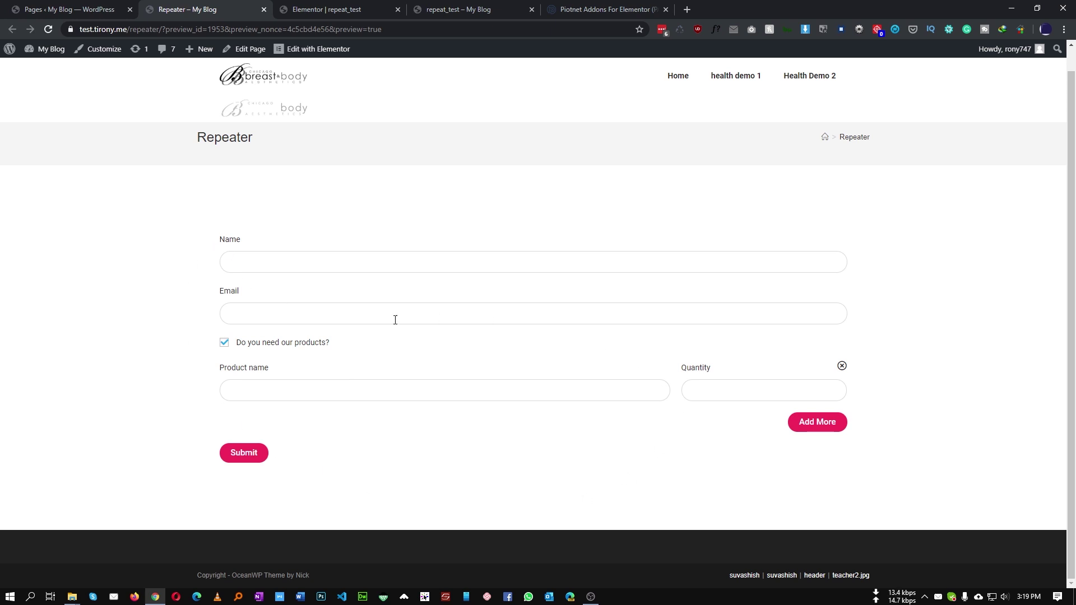
Switch to the repeat_test page in Elementor and add an empty single-column section
{"action": "left_click", "coordinate": [363, 9]}
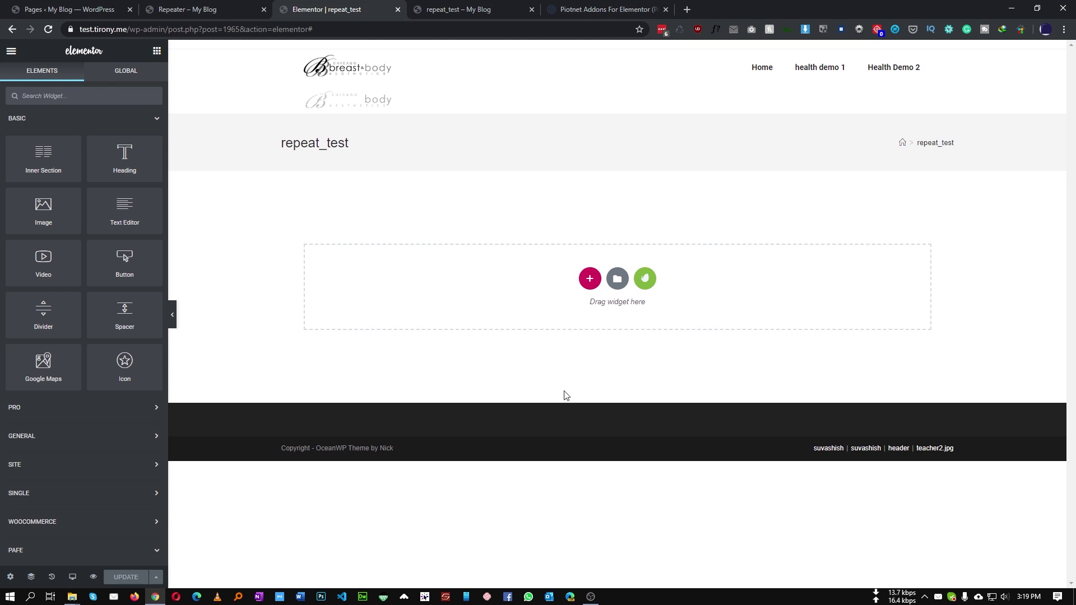
{"action": "left_click", "coordinate": [591, 281]}
{"action": "left_click", "coordinate": [471, 311]}
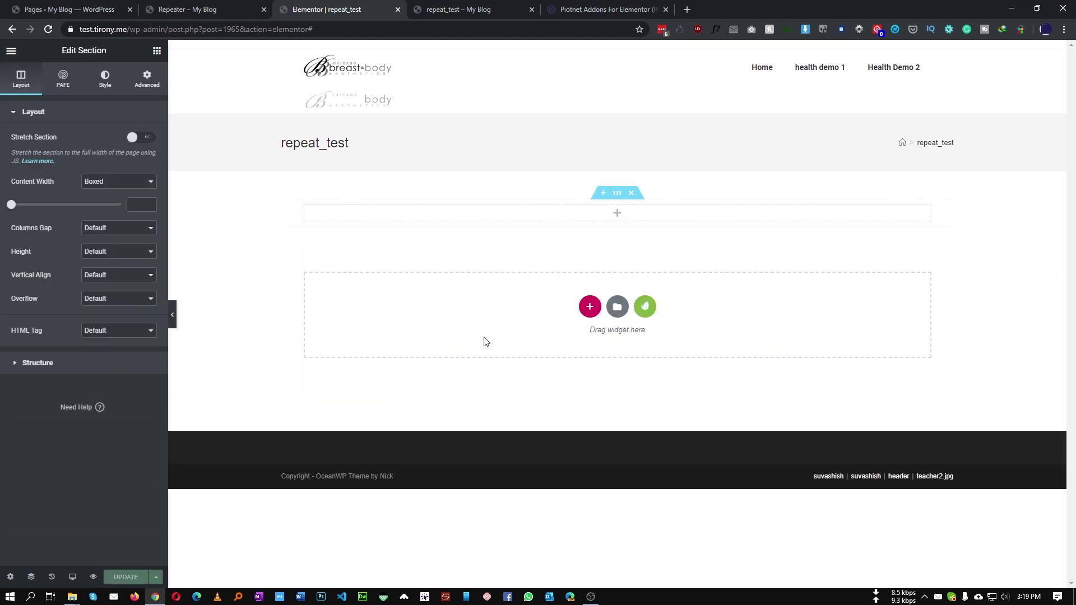
Place a Field widget from PAFE Form Builder into the empty section of the repeat_test page
{"action": "left_click", "coordinate": [621, 222]}
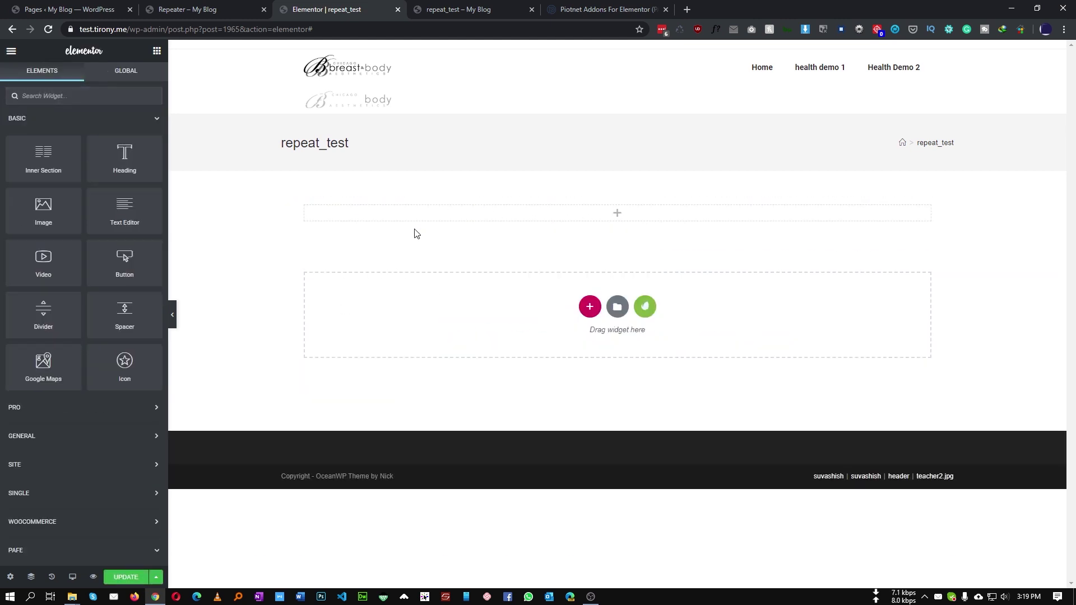
{"action": "left_click", "coordinate": [198, 17]}
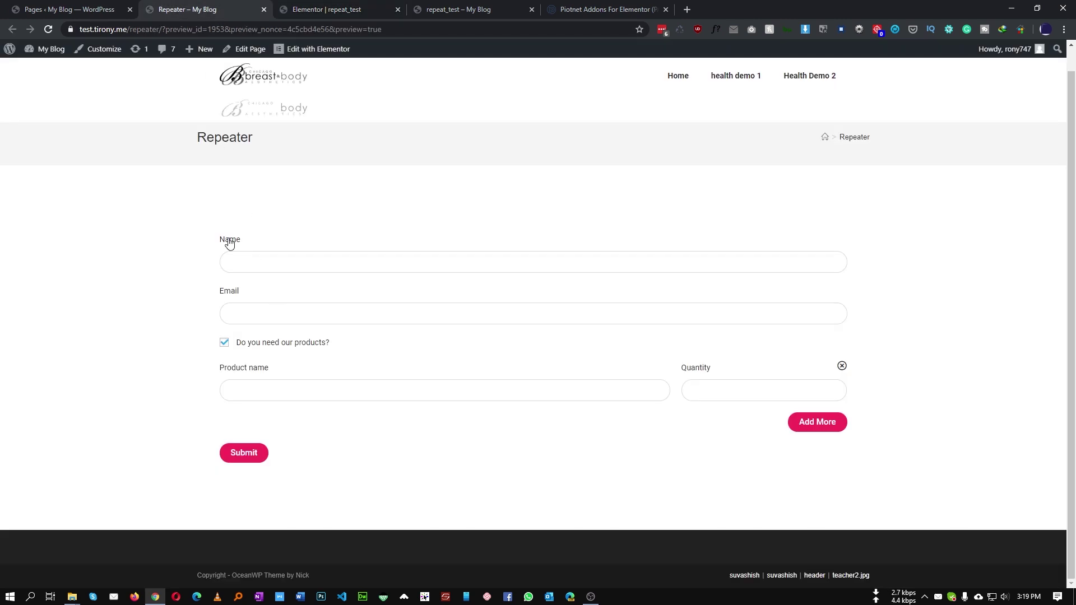
{"action": "left_click", "coordinate": [412, 7]}
{"action": "left_click", "coordinate": [367, 6]}
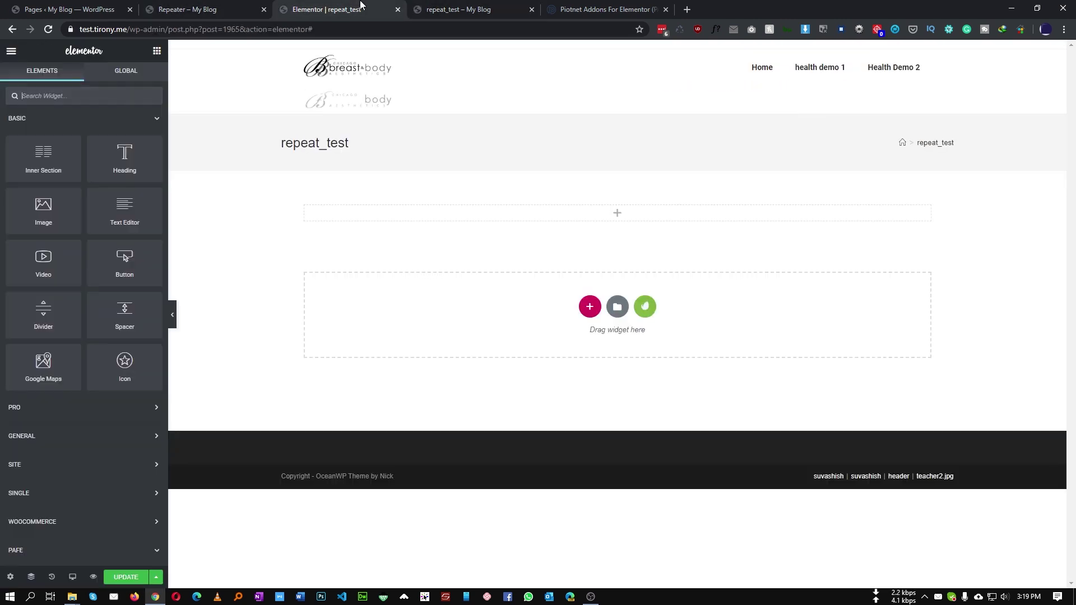
{"action": "scroll", "coordinate": [53, 336], "scroll_direction": "down", "scroll_amount": 2}
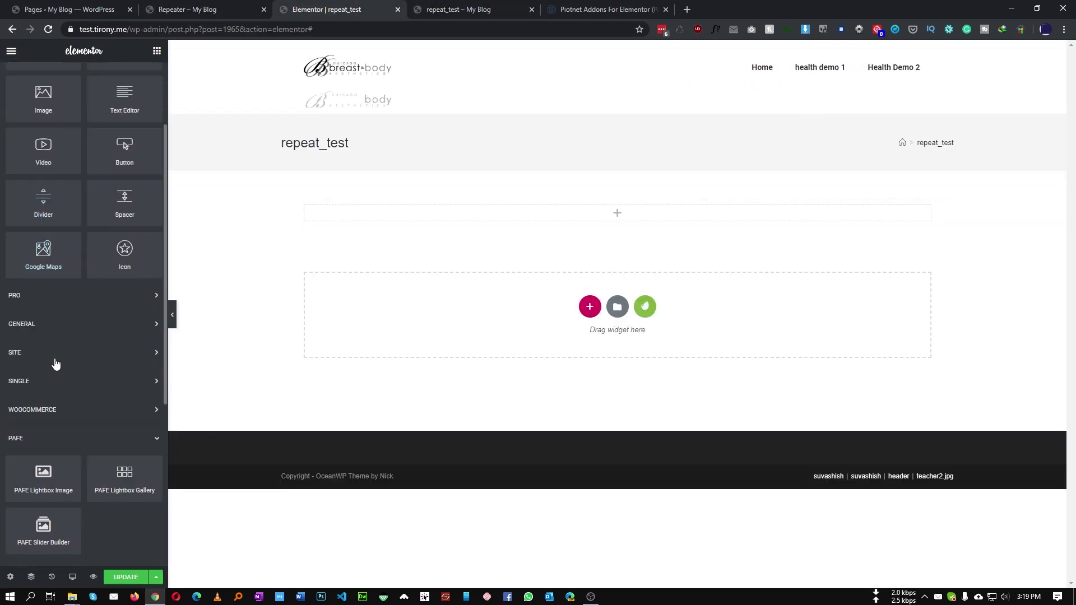
{"action": "scroll", "coordinate": [25, 444], "scroll_direction": "down", "scroll_amount": 3}
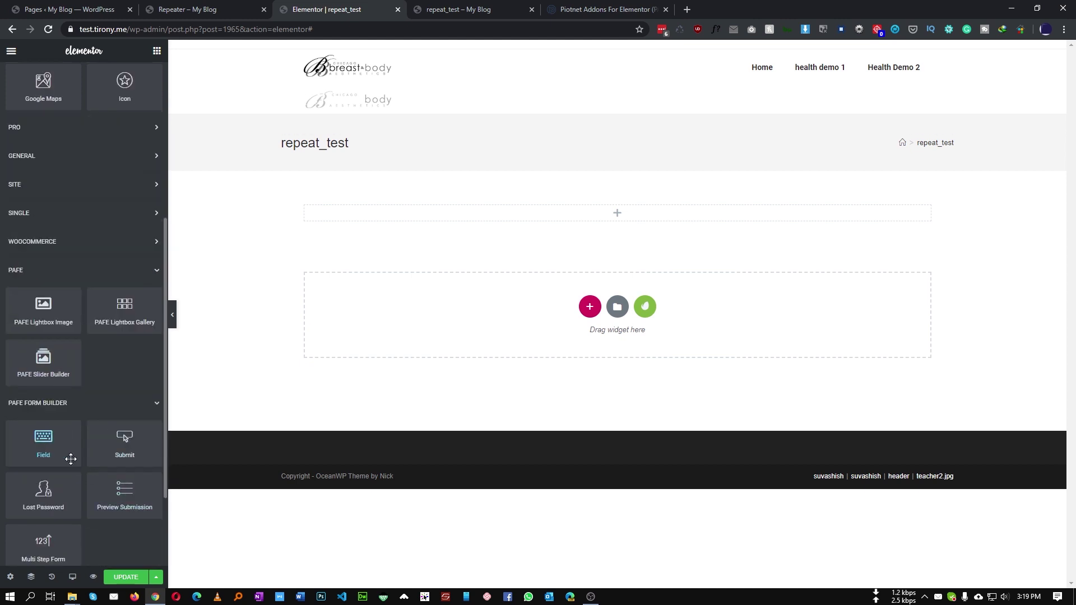
{"action": "left_click_drag", "start_coordinate": [56, 445], "coordinate": [429, 216]}
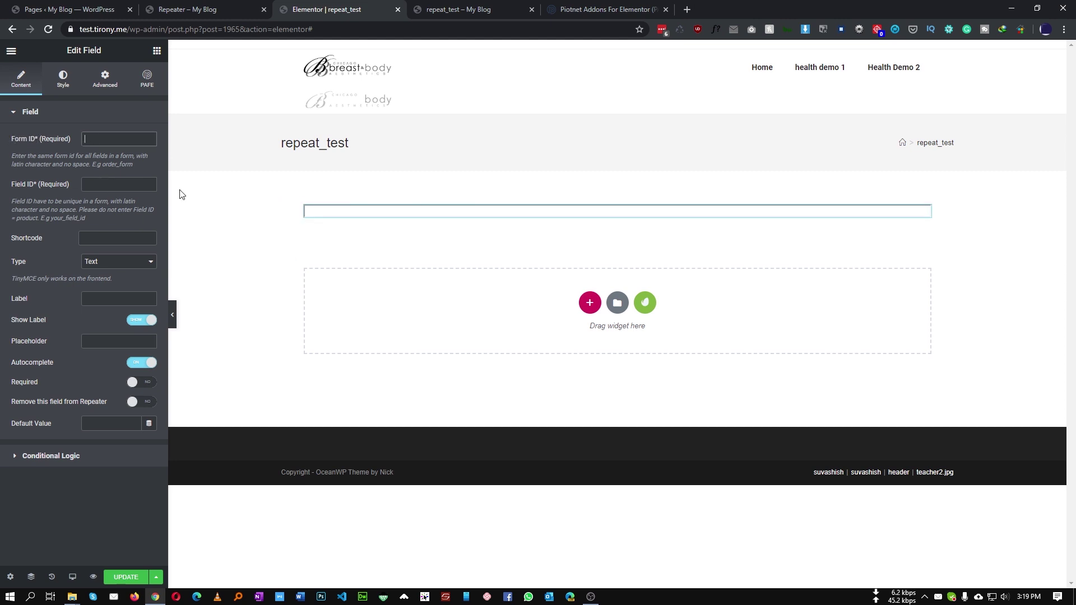
Examine the Name, Email, Product name and Quantity fields of the example form on the Repeater preview page
{"action": "left_click", "coordinate": [113, 139]}
{"action": "left_click", "coordinate": [208, 9]}
{"action": "left_click", "coordinate": [248, 269]}
{"action": "left_click", "coordinate": [238, 265]}
{"action": "left_click", "coordinate": [240, 264]}
{"action": "left_click", "coordinate": [376, 314]}
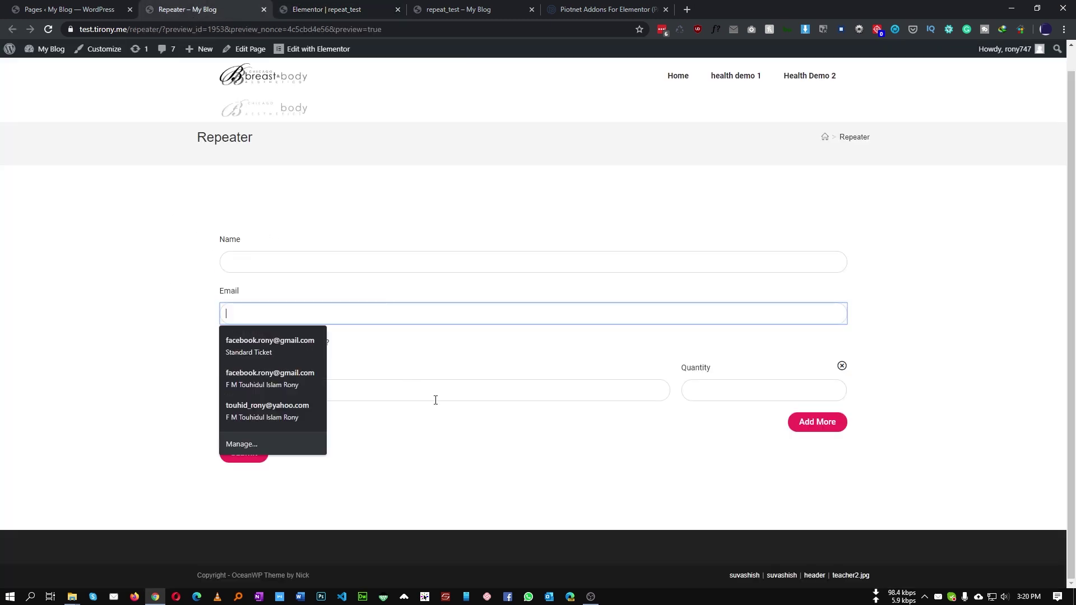
{"action": "left_click", "coordinate": [422, 389]}
{"action": "left_click", "coordinate": [707, 396]}
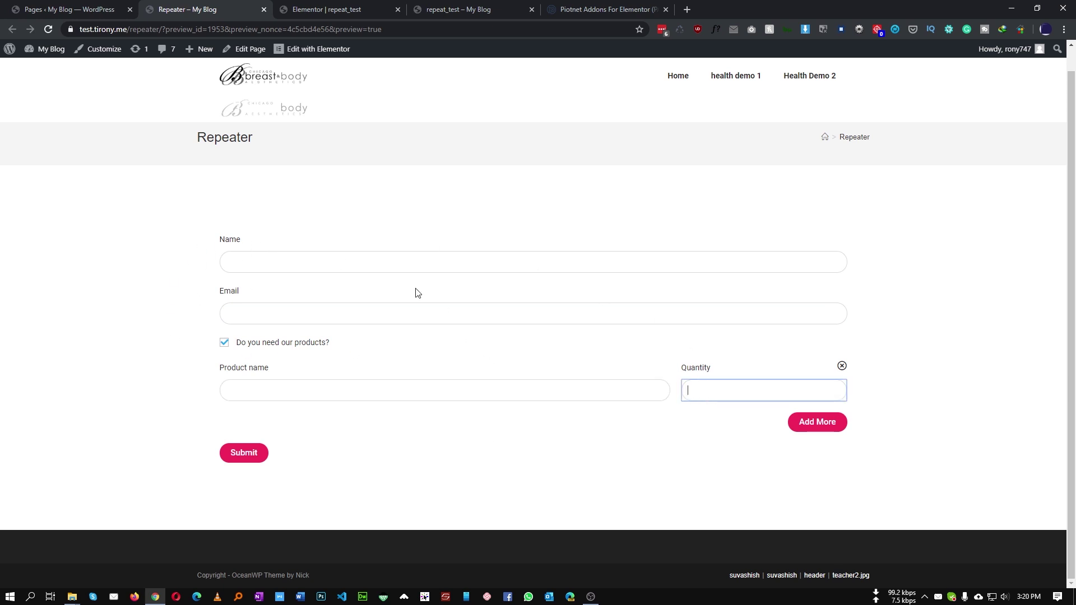
{"action": "left_click", "coordinate": [325, 7]}
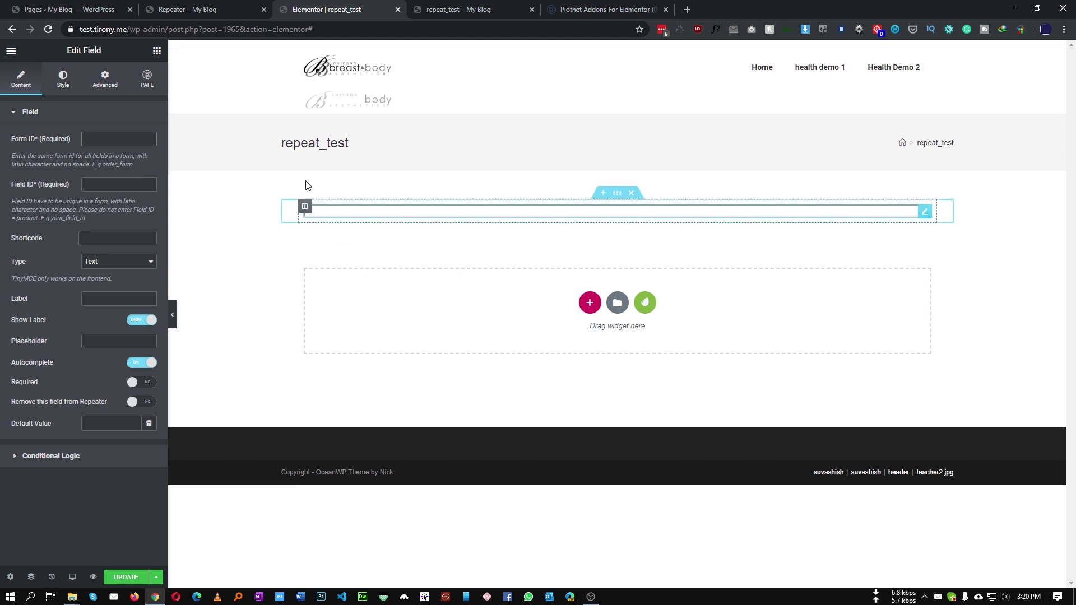
{"action": "left_click", "coordinate": [188, 9]}
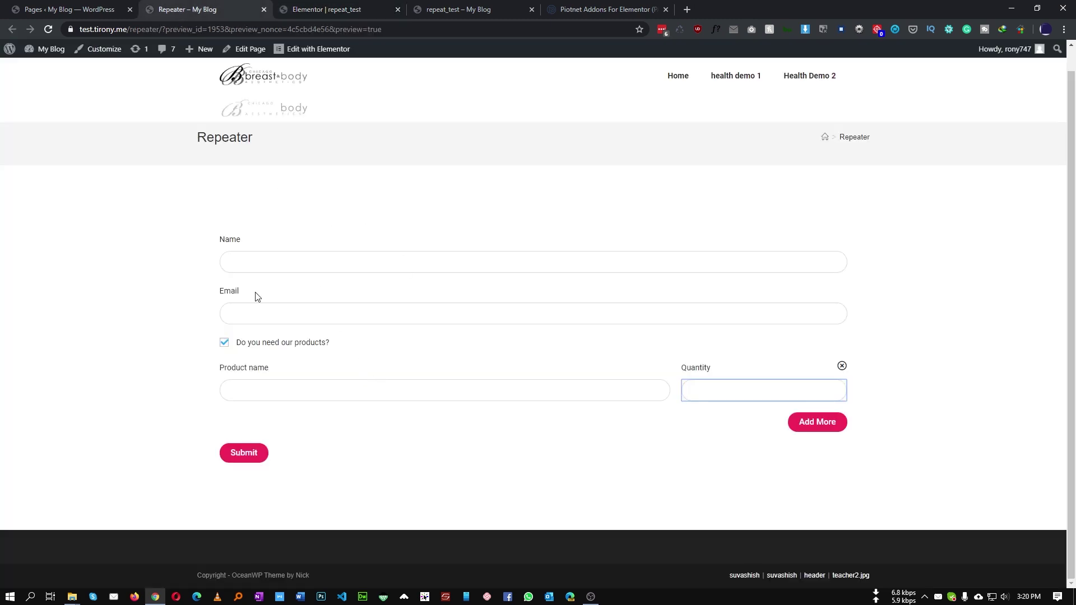
{"action": "left_click", "coordinate": [447, 7]}
On the repeat_test page, give the new field the Form ID form1, the Field ID name and the label Name
{"action": "left_click", "coordinate": [326, 6]}
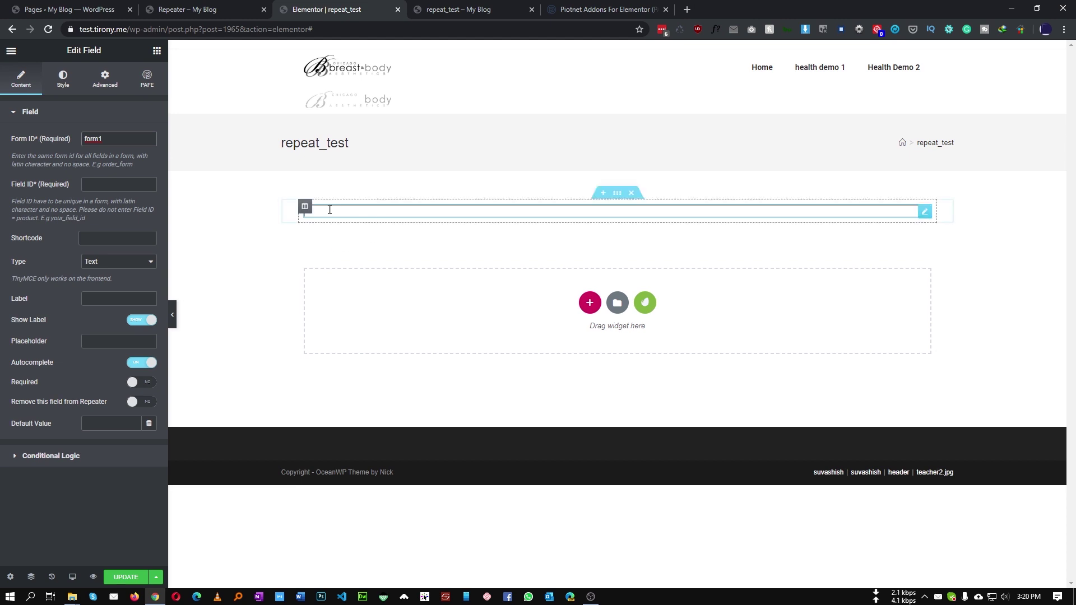
{"action": "left_click", "coordinate": [18, 187]}
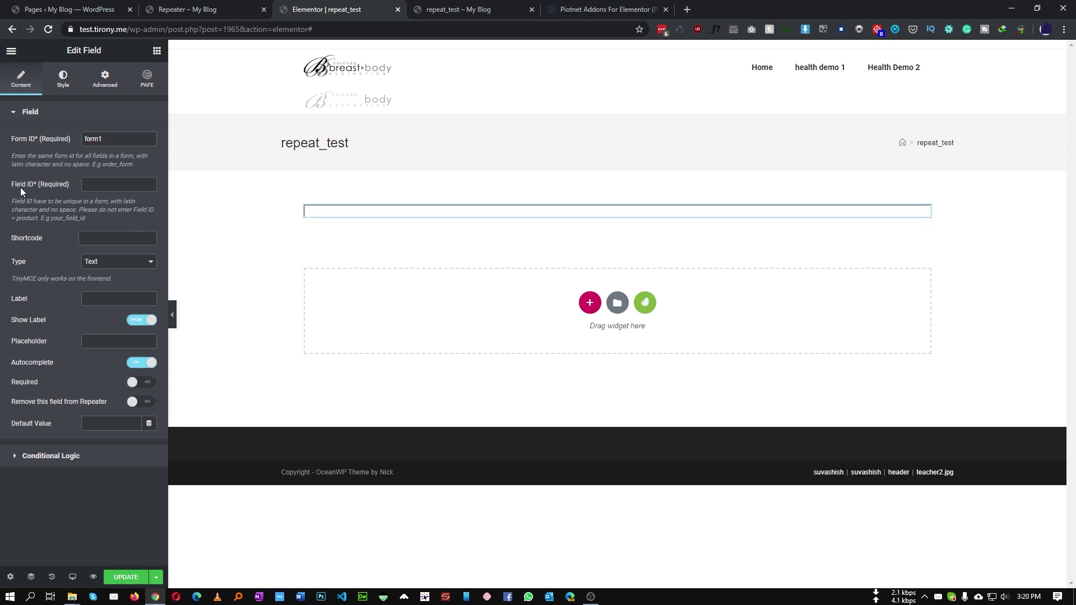
{"action": "left_click", "coordinate": [100, 183]}
{"action": "type", "text": "name"}
{"action": "type", "text": "N"}
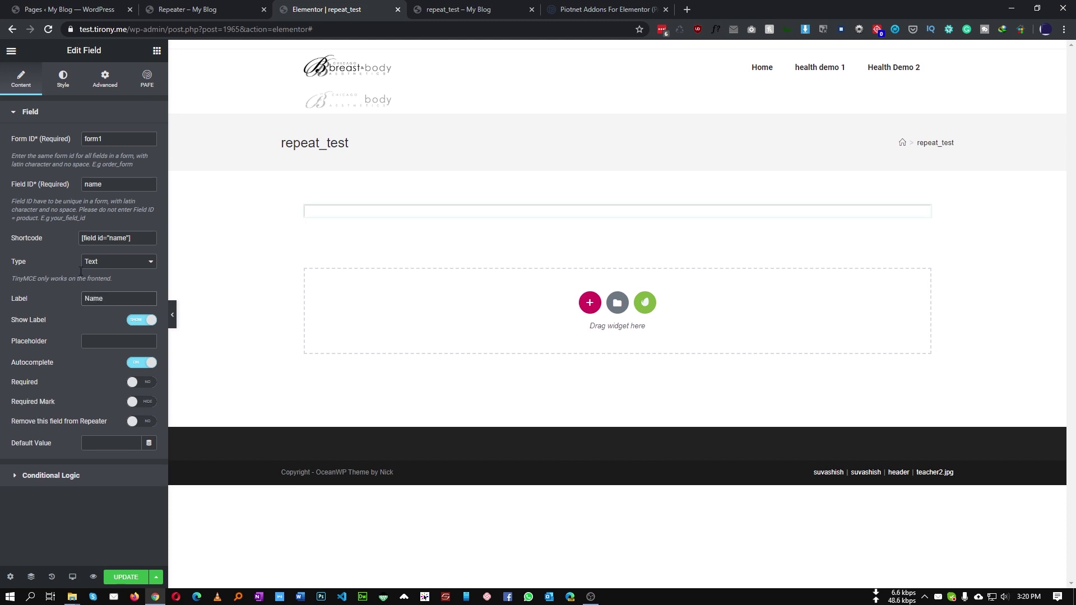
Duplicate the Name field and set the copy's Field ID to email, keeping the Form ID form1
{"action": "right_click", "coordinate": [358, 218]}
{"action": "left_click", "coordinate": [387, 241]}
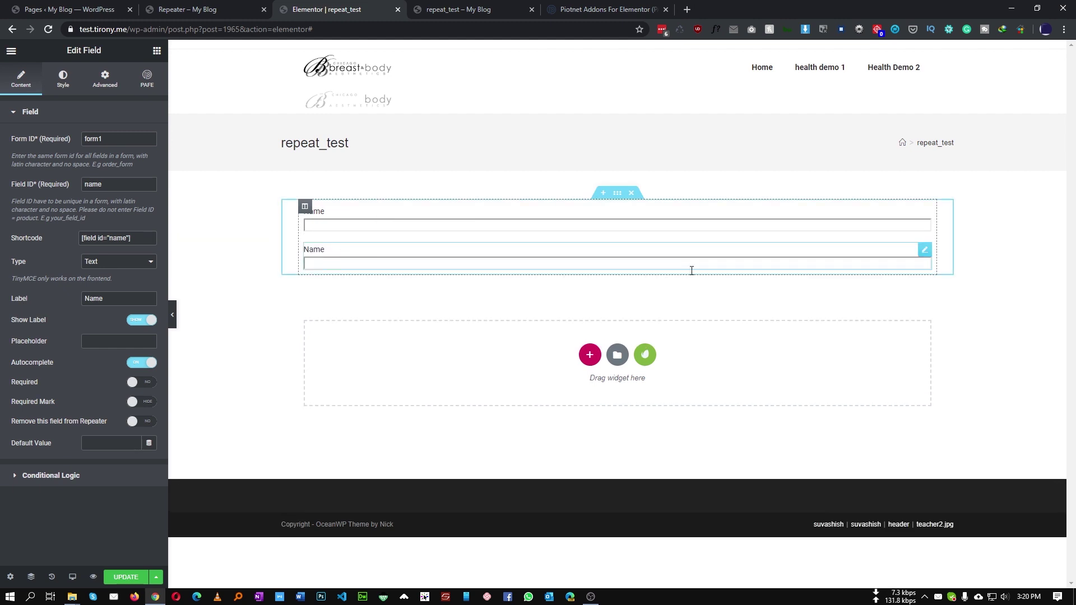
{"action": "double_click", "coordinate": [107, 140]}
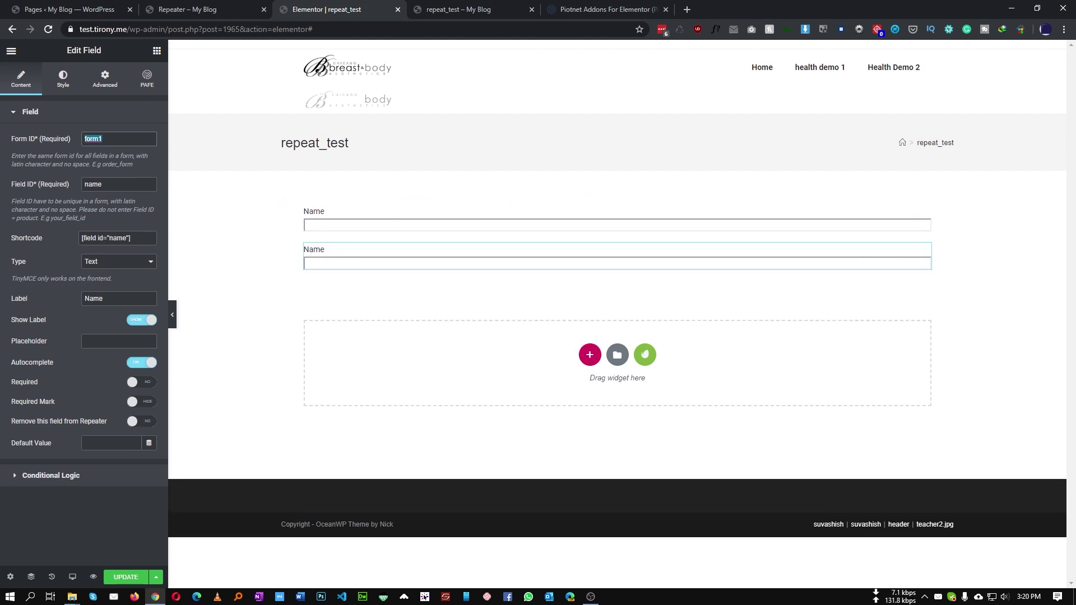
{"action": "double_click", "coordinate": [113, 187]}
{"action": "type", "text": "email"}
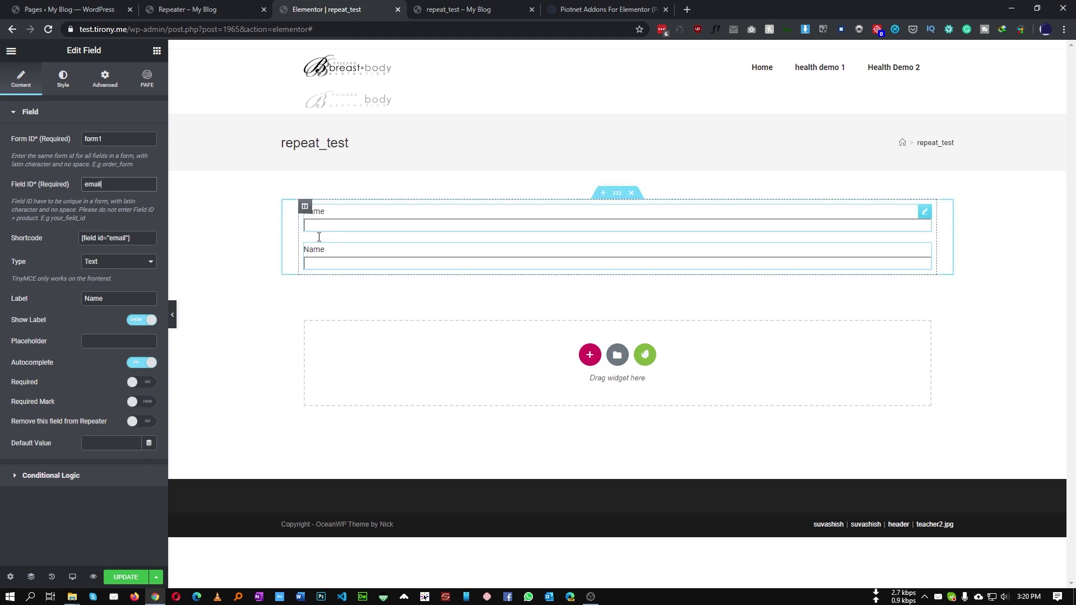
Set the duplicated field's type to Email and its label to E-mail
{"action": "left_click", "coordinate": [86, 263]}
{"action": "left_click", "coordinate": [106, 285]}
{"action": "double_click", "coordinate": [119, 302]}
{"action": "type", "text": "E-mail"}
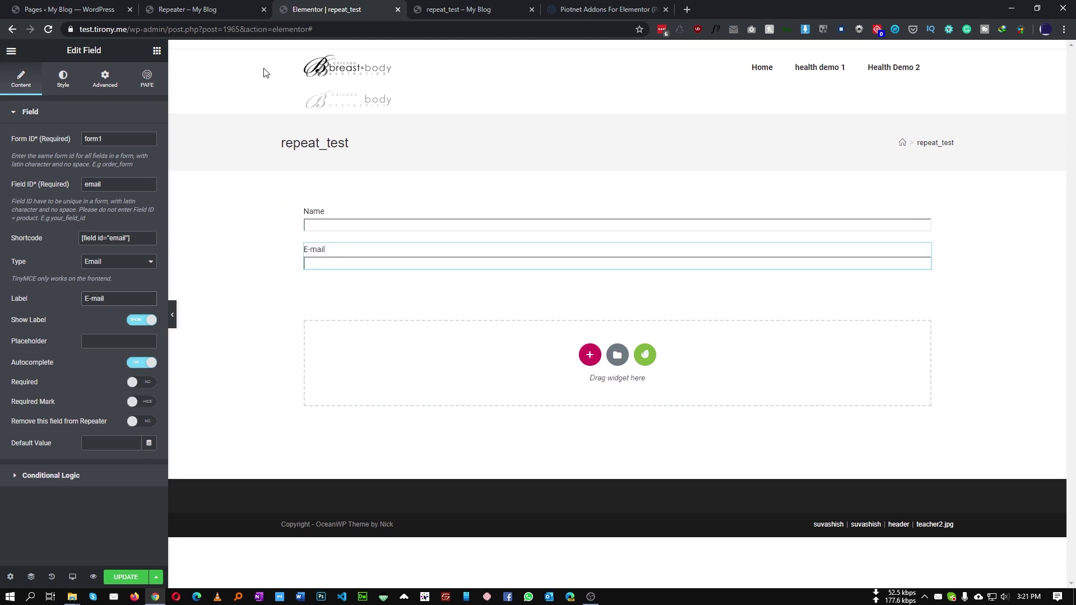
Toggle "Do you need our products?" off and on in the Repeater preview page to check its conditional product fields
{"action": "left_click", "coordinate": [219, 8]}
{"action": "left_click", "coordinate": [323, 343]}
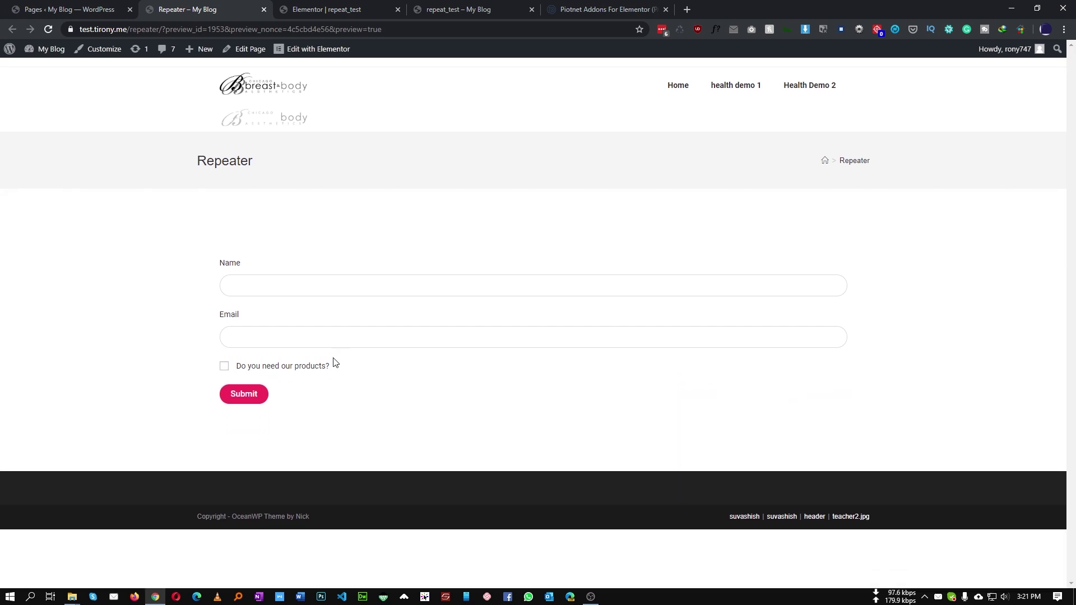
{"action": "left_click", "coordinate": [223, 367]}
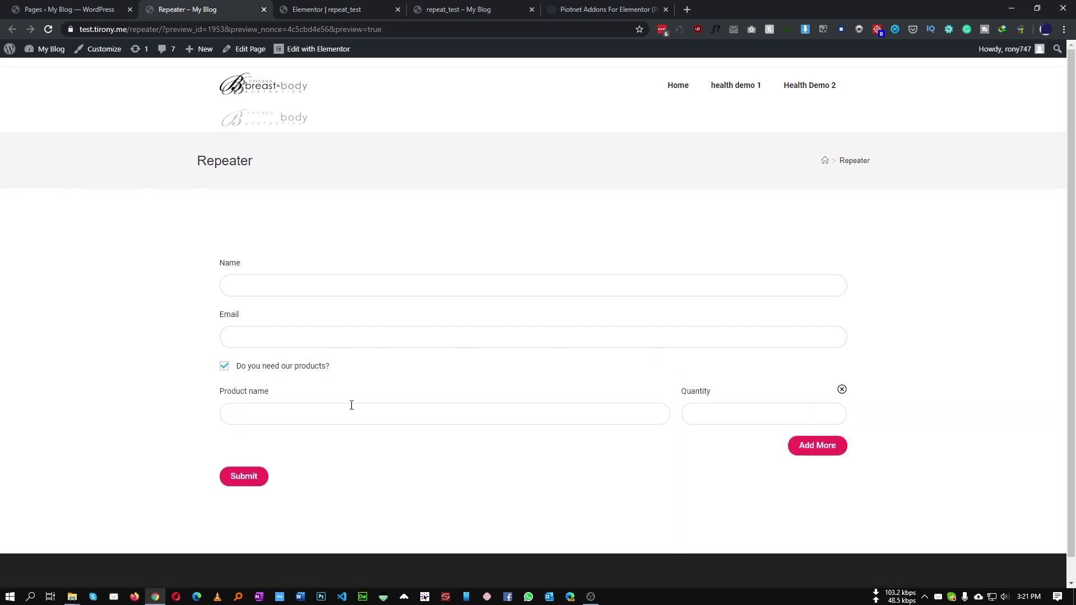
Copy the text "Do you need our products?" from the Repeater preview and add a new Field widget below E-mail on repeat_test
{"action": "left_click_drag", "start_coordinate": [349, 365], "coordinate": [235, 367]}
{"action": "key", "text": "ctrl+c"}
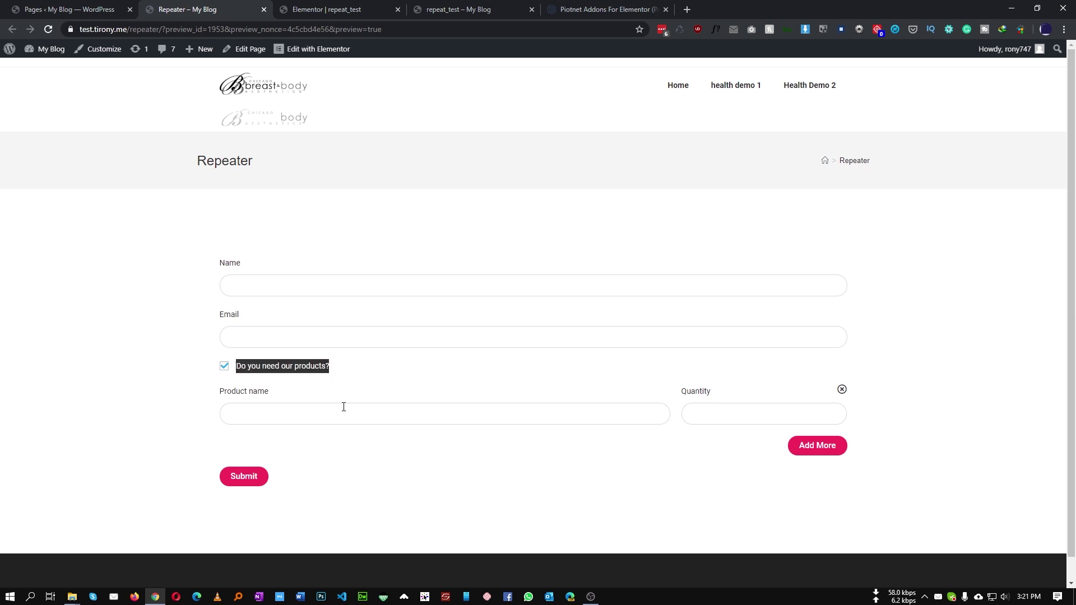
{"action": "left_click", "coordinate": [342, 8]}
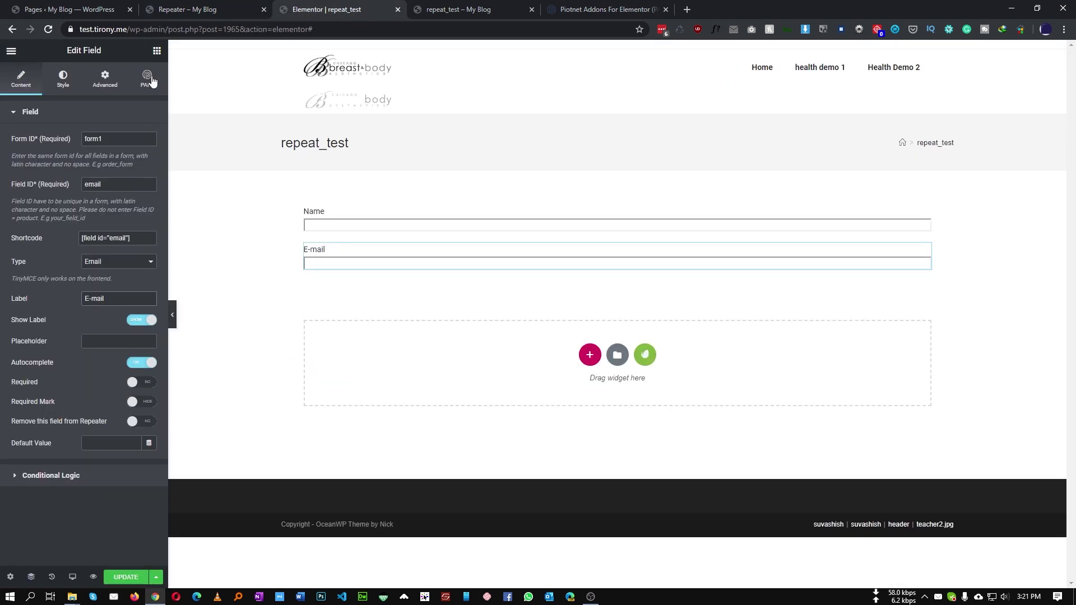
{"action": "left_click", "coordinate": [157, 50]}
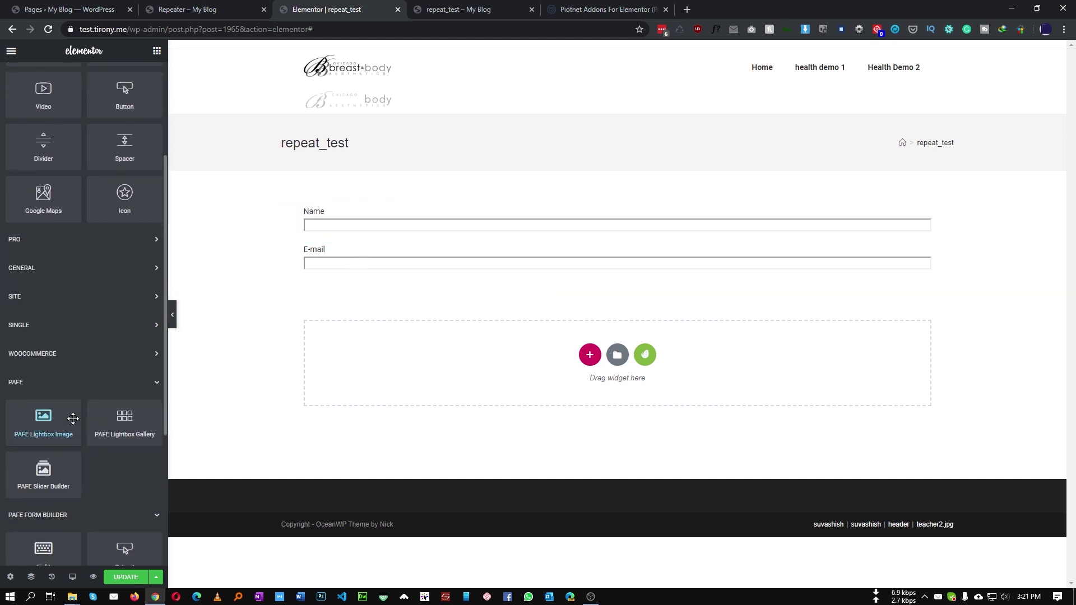
{"action": "scroll", "coordinate": [76, 414], "scroll_direction": "down", "scroll_amount": 5}
{"action": "left_click_drag", "start_coordinate": [43, 442], "coordinate": [353, 270]}
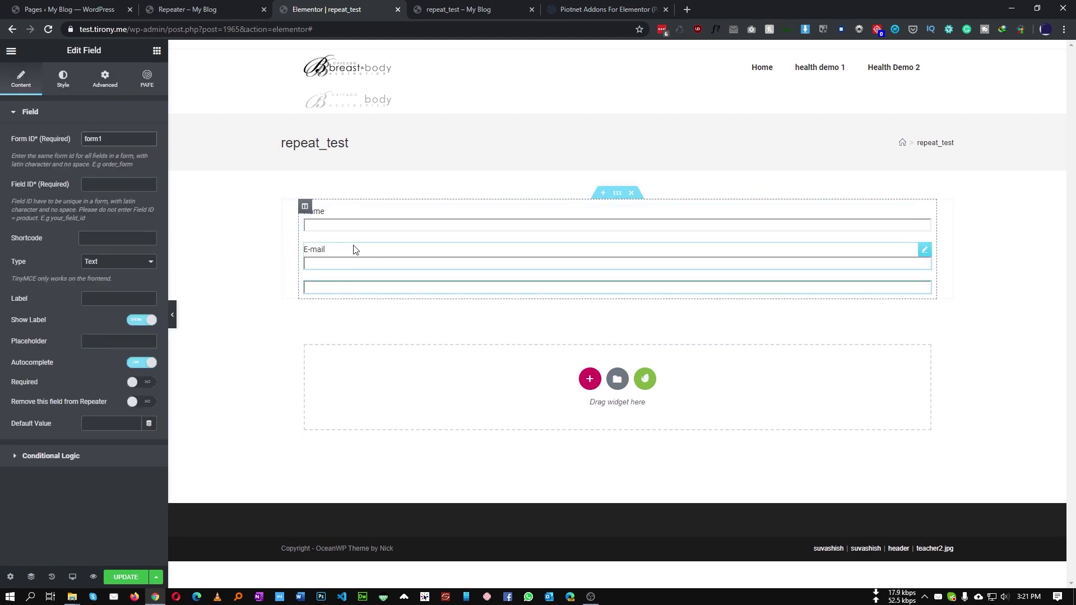
{"action": "left_click", "coordinate": [353, 261]}
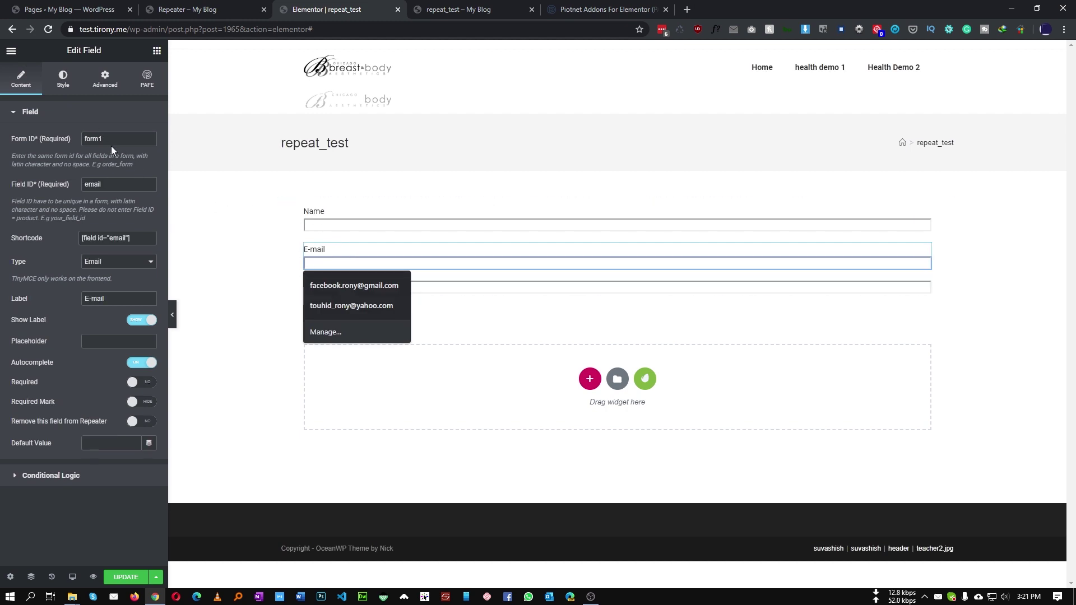
{"action": "left_click", "coordinate": [503, 292]}
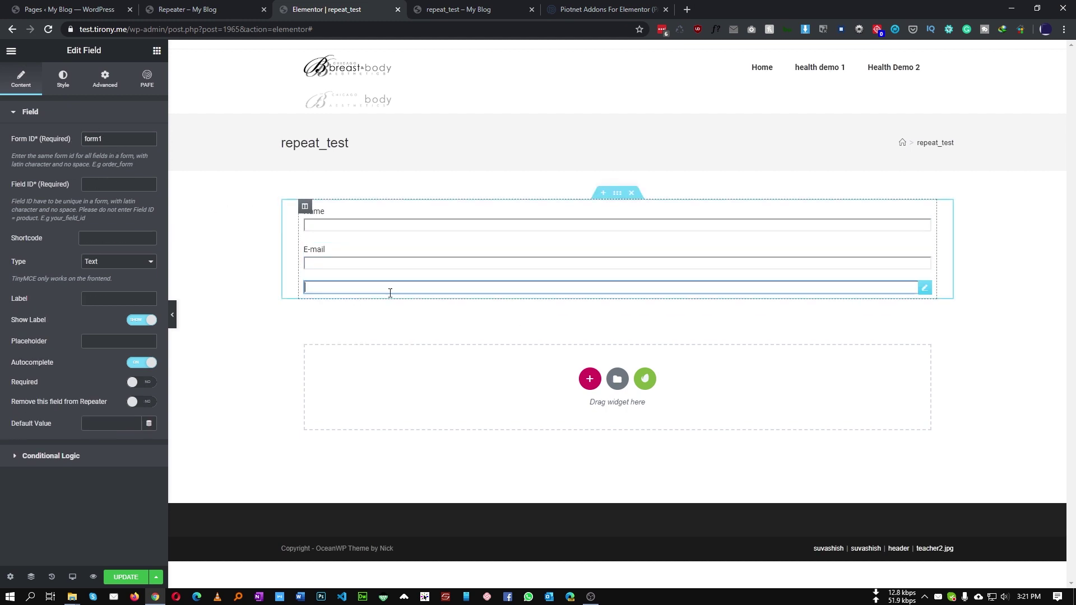
Set the new field's Field ID to accept, its type to Acceptance and its acceptance text to "Do you need our products?"
{"action": "left_click", "coordinate": [105, 190]}
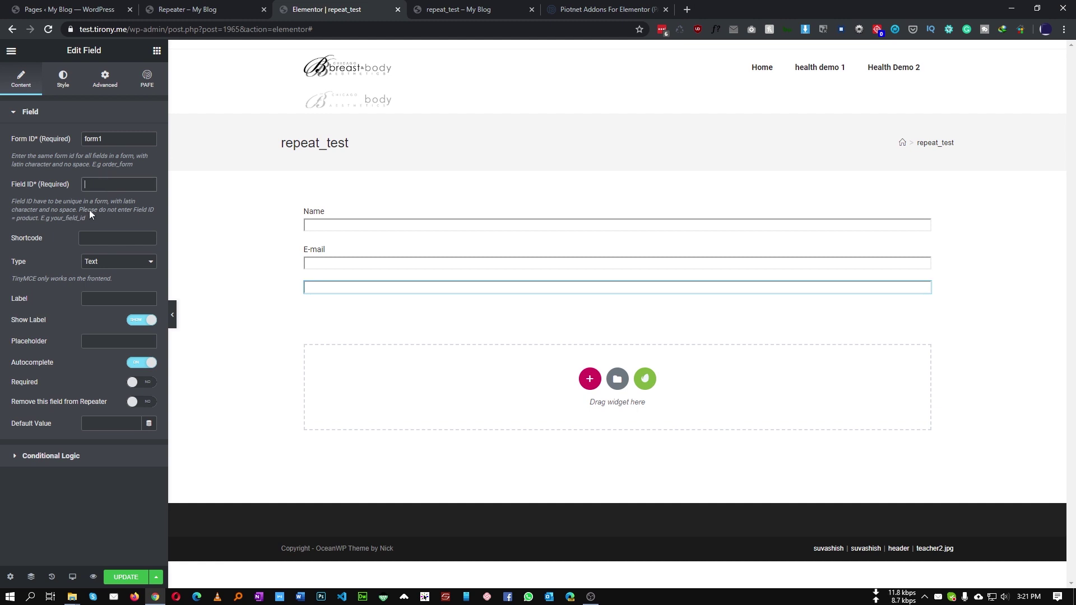
{"action": "type", "text": "acce"}
{"action": "left_click", "coordinate": [88, 261]}
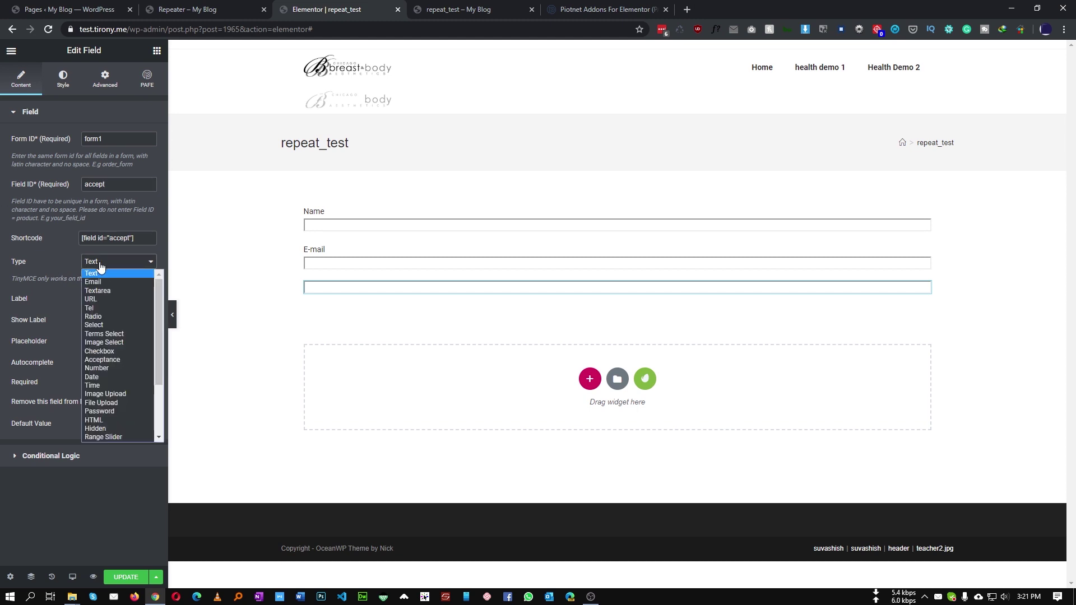
{"action": "left_click", "coordinate": [116, 359]}
{"action": "left_click", "coordinate": [84, 437]}
{"action": "key", "text": "ctrl+v"}
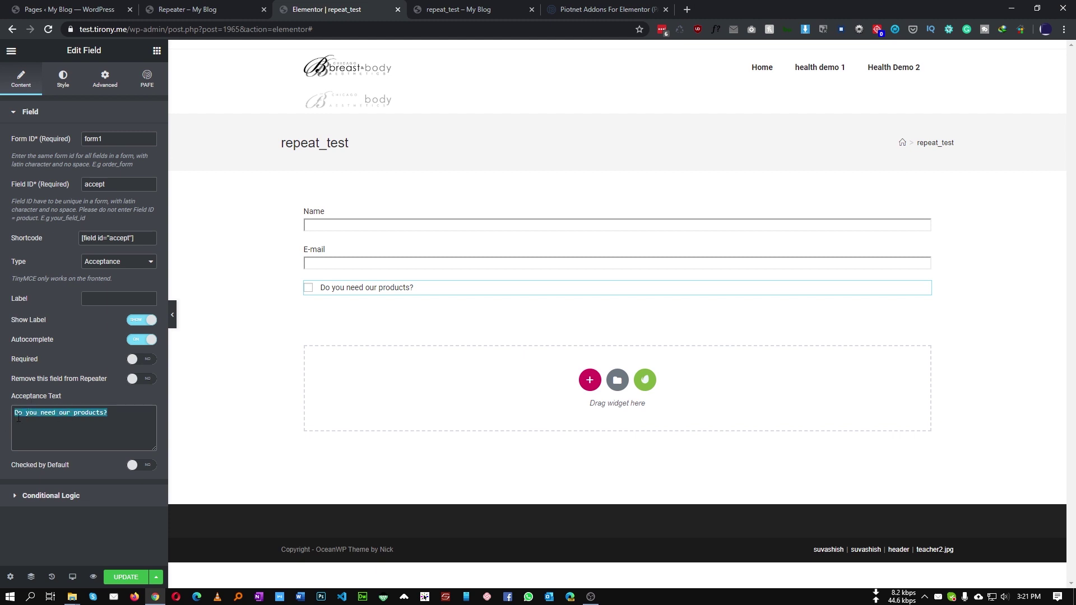
{"action": "left_click", "coordinate": [48, 414]}
{"action": "triple_click", "coordinate": [98, 417]}
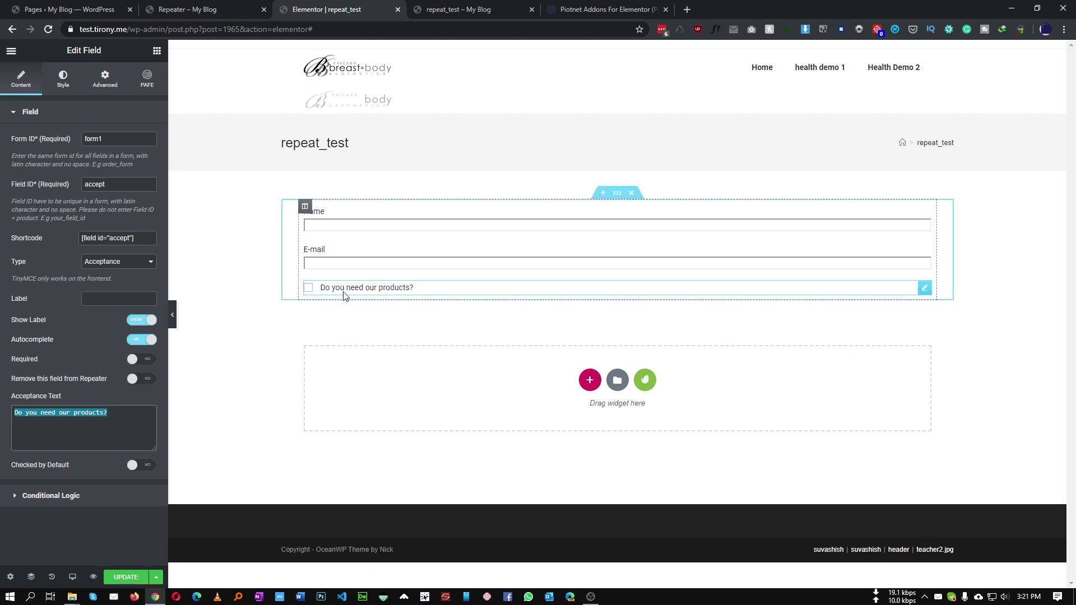
Update the page and toggle the "Do you need our products?" checkbox in the repeat_test preview
{"action": "left_click", "coordinate": [126, 578]}
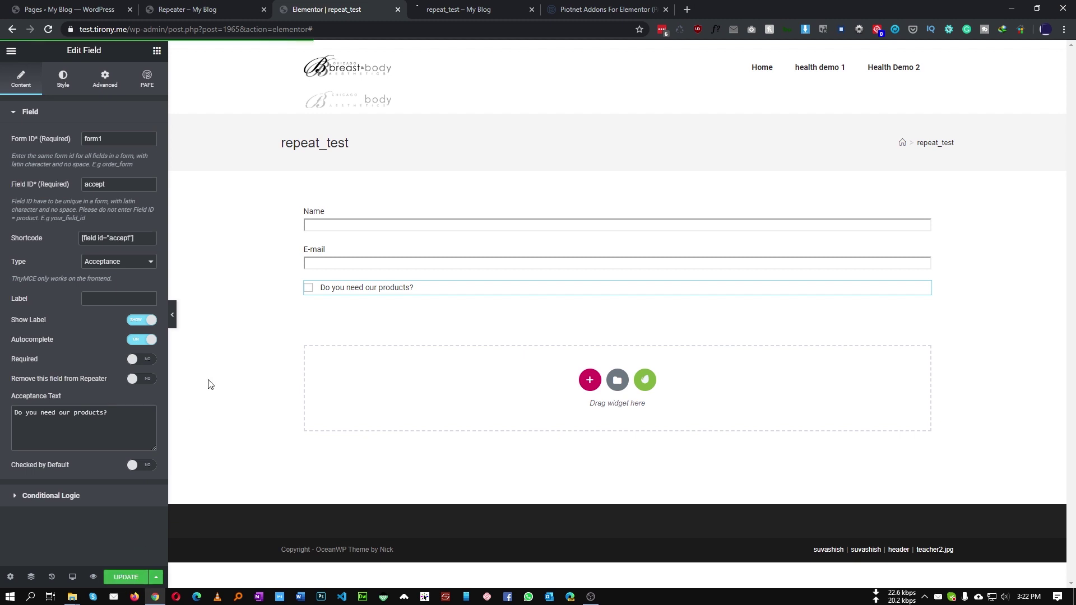
{"action": "left_click", "coordinate": [488, 10]}
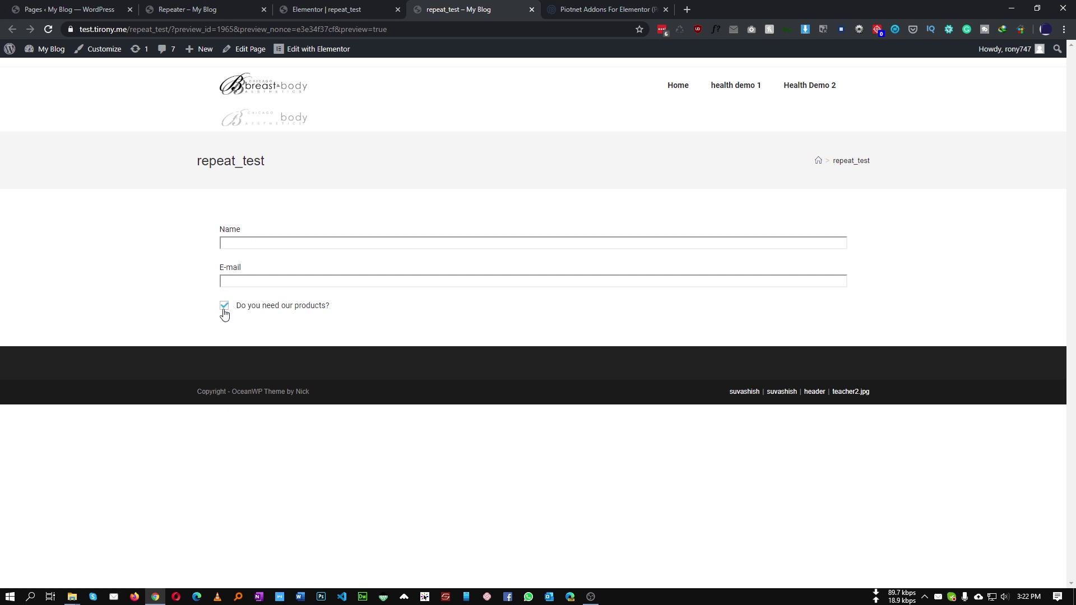
{"action": "left_click", "coordinate": [343, 7]}
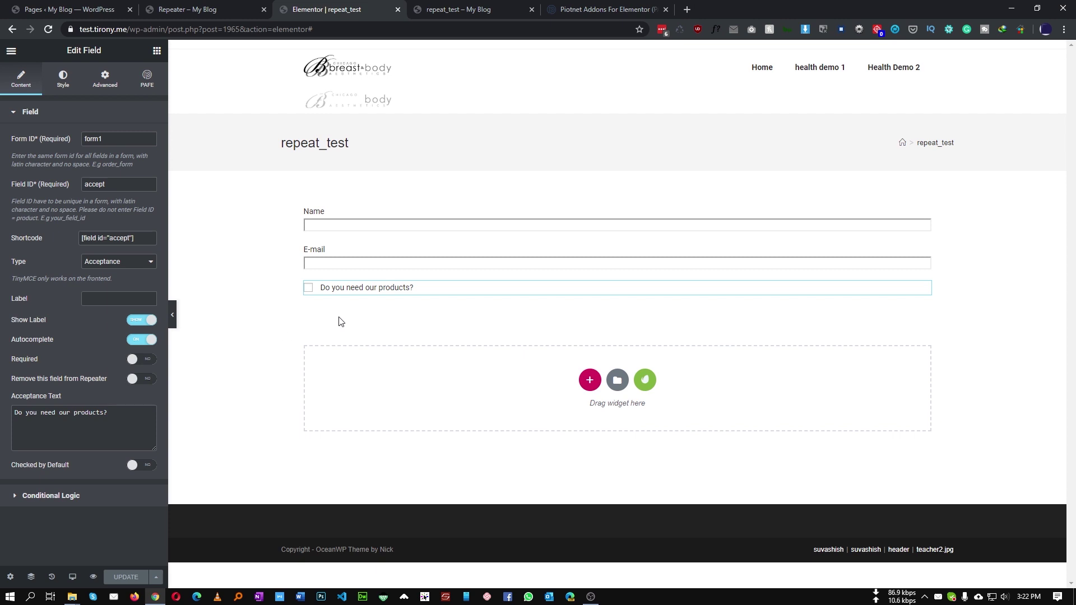
{"action": "key", "text": "ctrl+Tab"}
{"action": "left_click", "coordinate": [223, 309]}
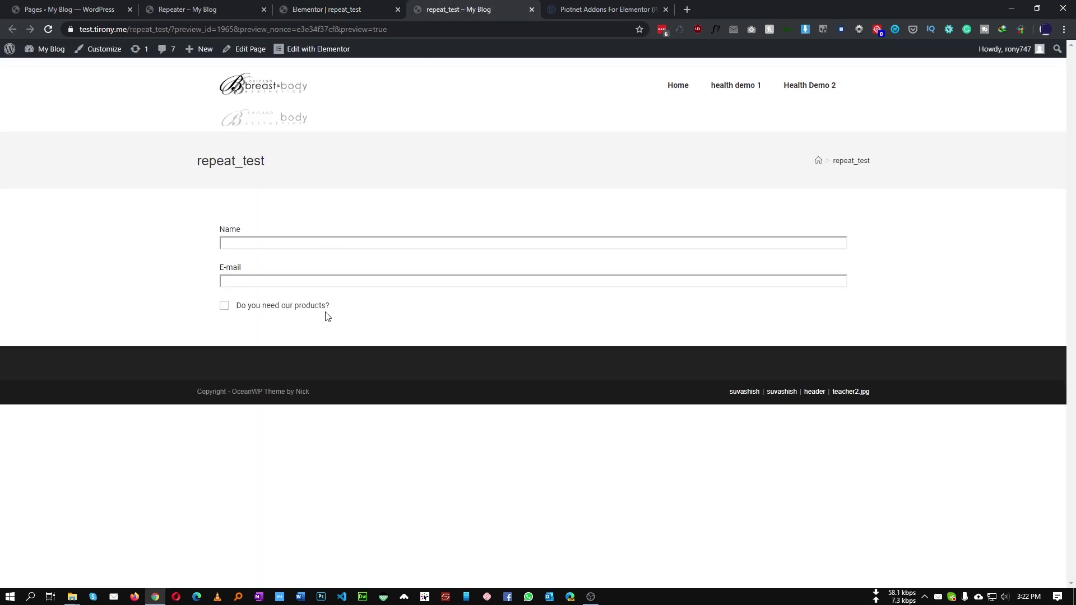
{"action": "left_click", "coordinate": [330, 10]}
Copy the Name field and paste it below the "Do you need our products?" field in the Elementor editor
{"action": "right_click", "coordinate": [343, 258]}
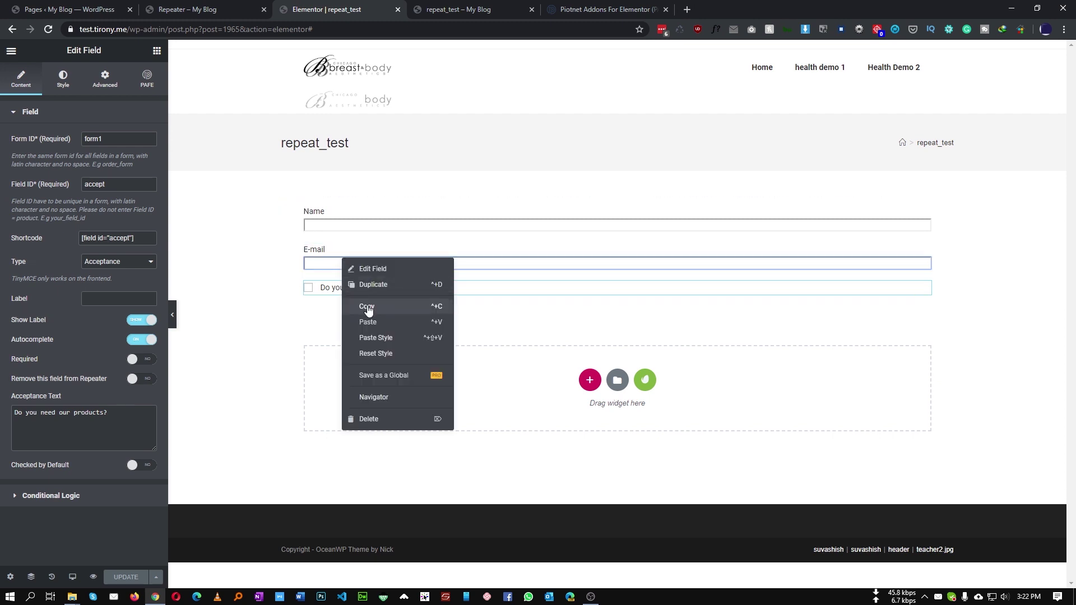
{"action": "right_click", "coordinate": [353, 235]}
{"action": "left_click", "coordinate": [367, 294]}
{"action": "right_click", "coordinate": [388, 290]}
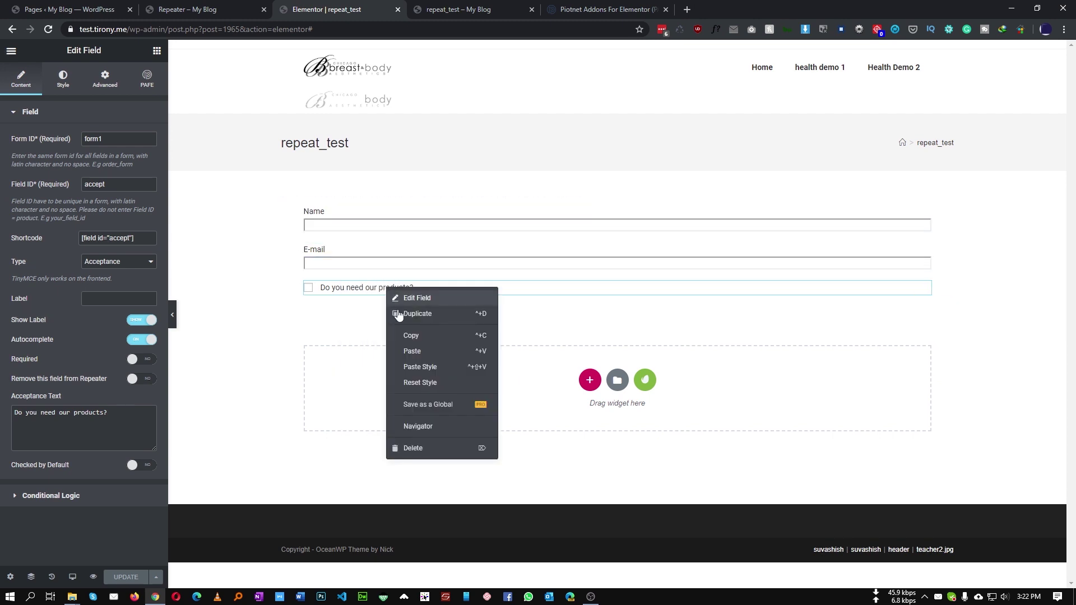
{"action": "left_click", "coordinate": [417, 353]}
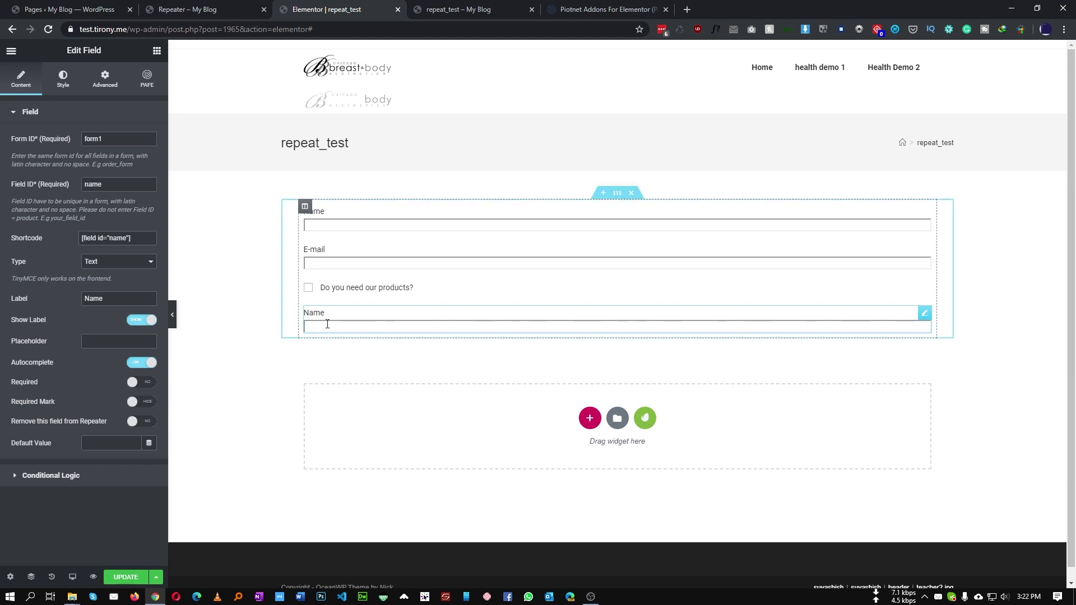
Give the pasted field the Field ID phone, the type Tel and the label Phone, and update the page
{"action": "double_click", "coordinate": [125, 186]}
{"action": "type", "text": "phone"}
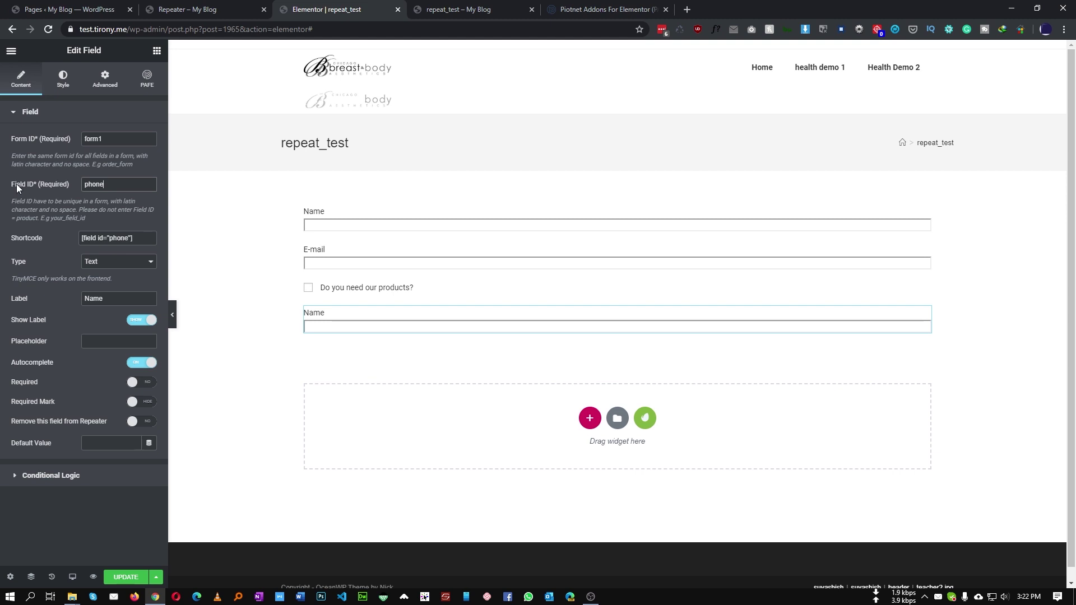
{"action": "left_click", "coordinate": [86, 263]}
{"action": "left_click", "coordinate": [108, 308]}
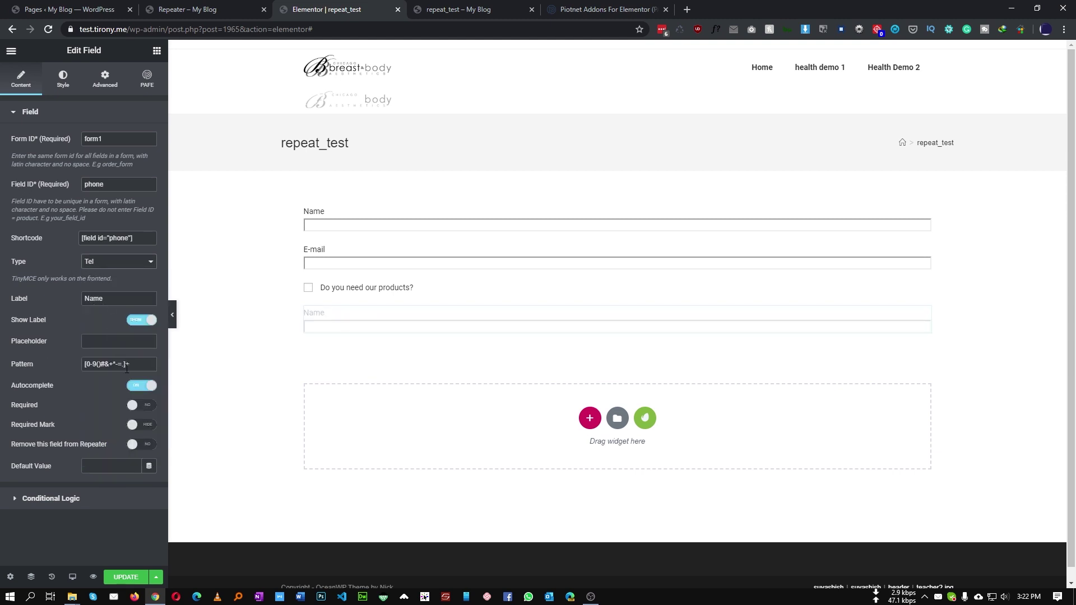
{"action": "left_click", "coordinate": [31, 298]}
{"action": "type", "text": "Phone"}
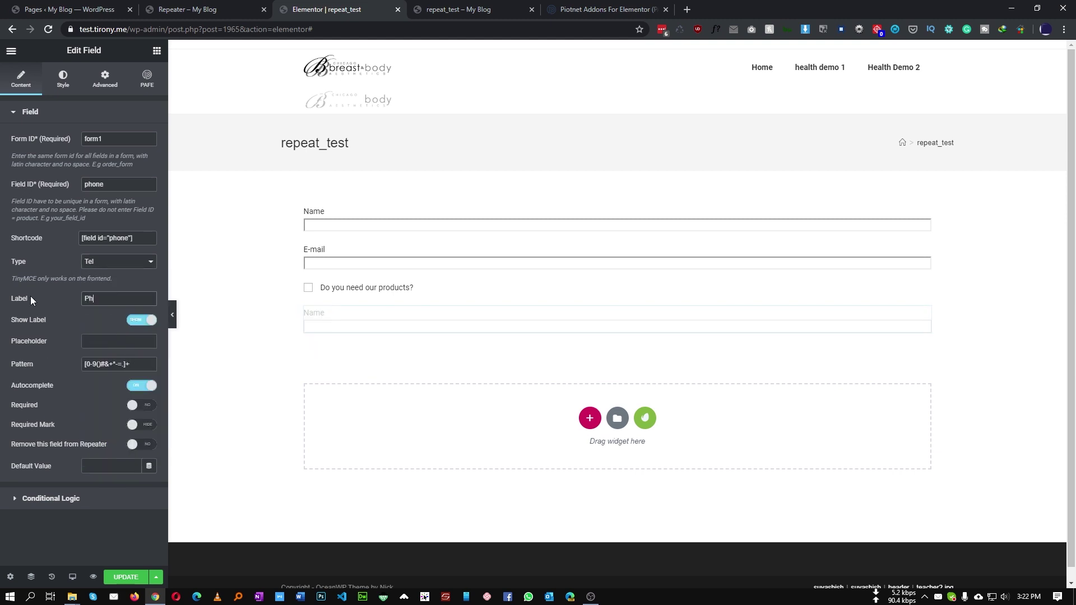
{"action": "left_click", "coordinate": [129, 577]}
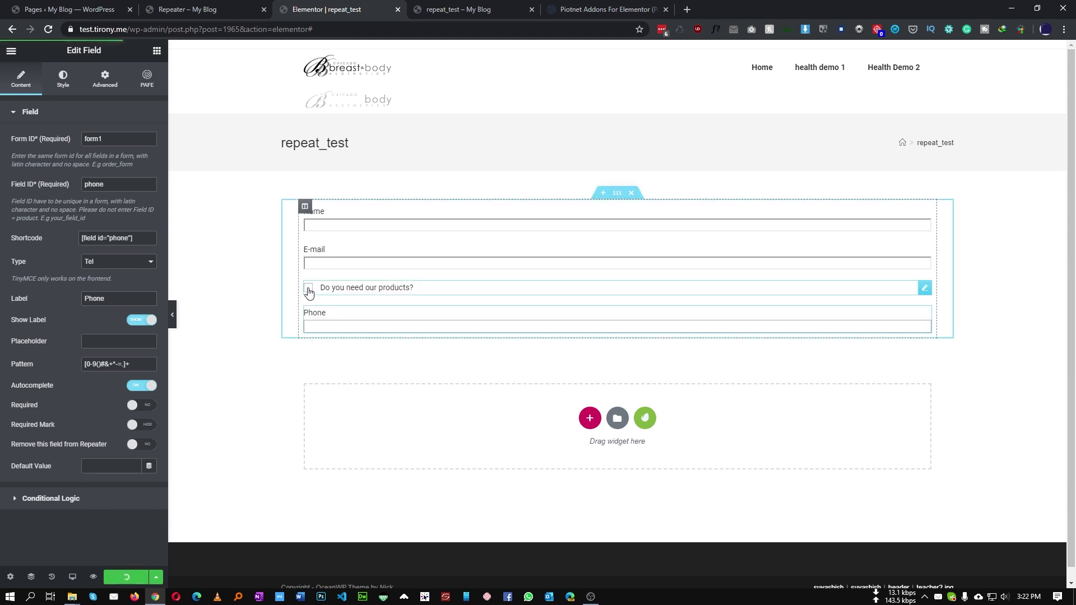
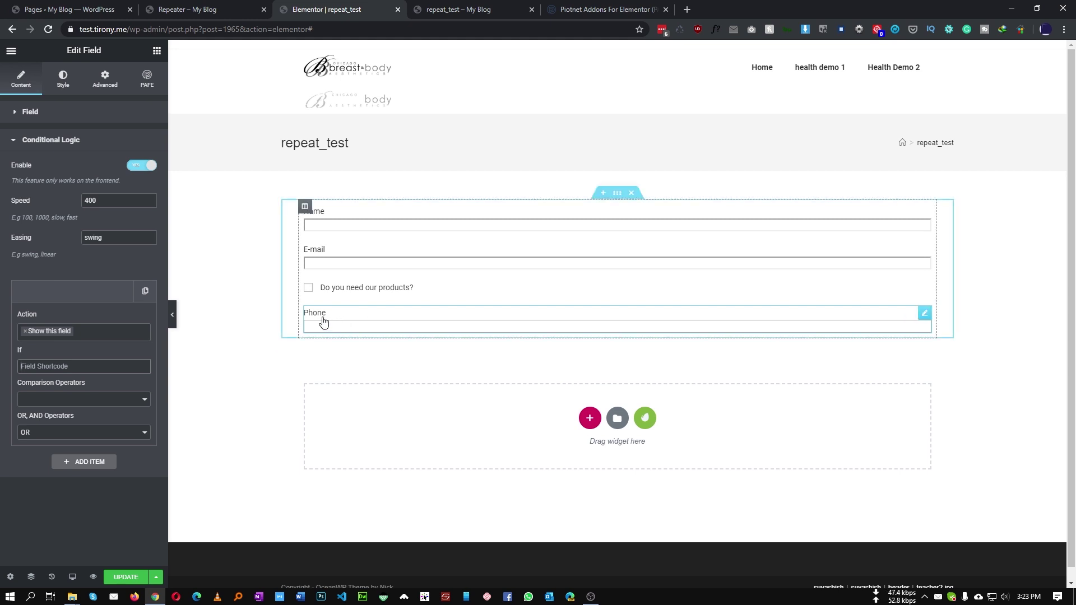
In the Phone field's conditional logic, set the Show this field condition to [field id="accept"] with the comparison operator checked
{"action": "left_click", "coordinate": [334, 292]}
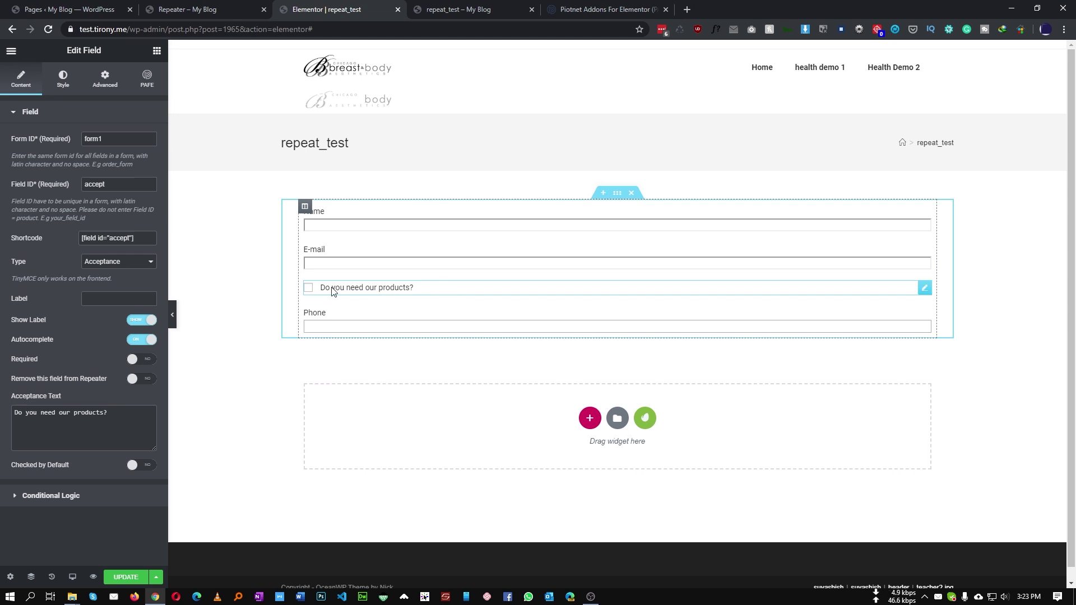
{"action": "left_click_drag", "start_coordinate": [136, 241], "coordinate": [6, 242]}
{"action": "key", "text": "ctrl+c"}
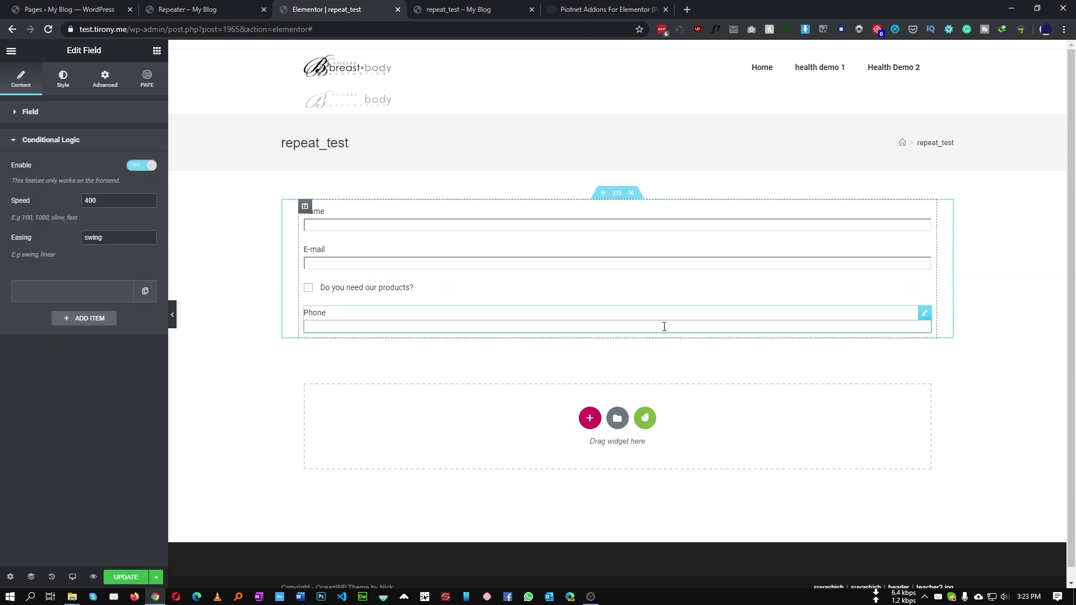
{"action": "left_click", "coordinate": [76, 299]}
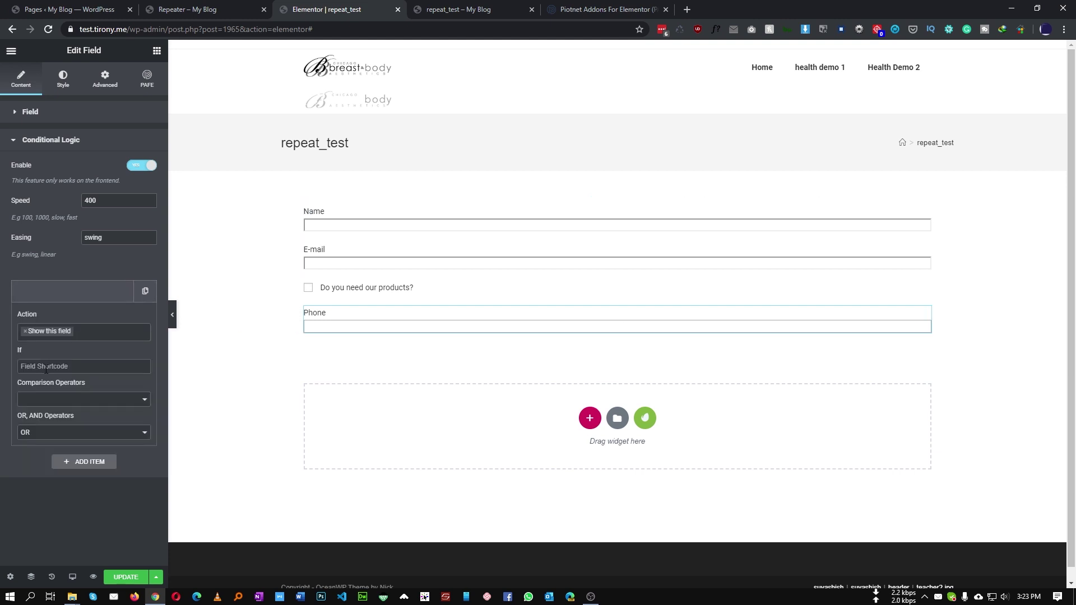
{"action": "key", "text": "ctrl+v"}
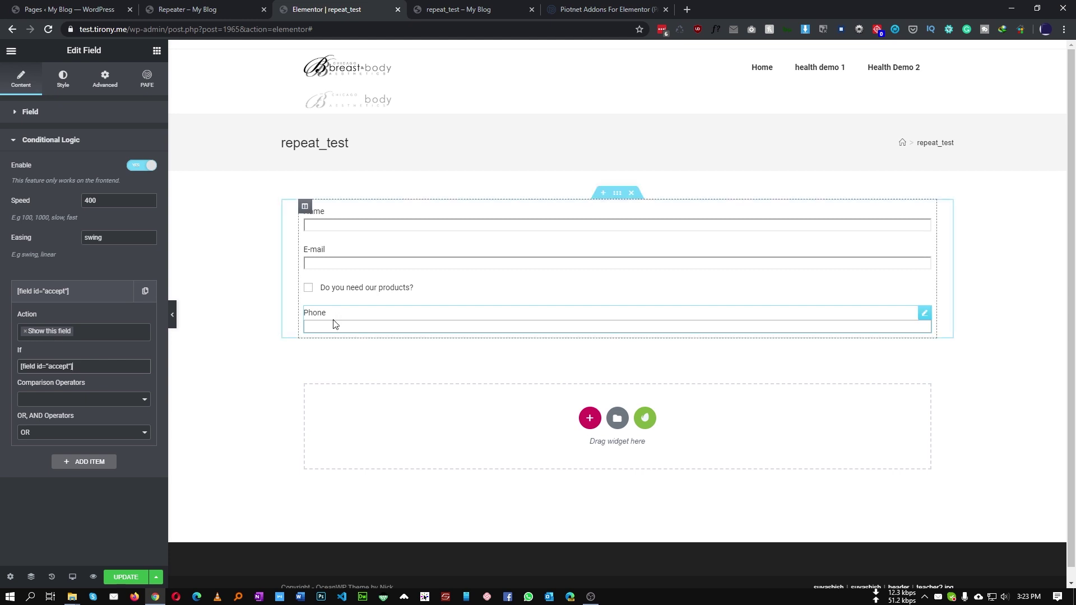
{"action": "triple_click", "coordinate": [88, 365]}
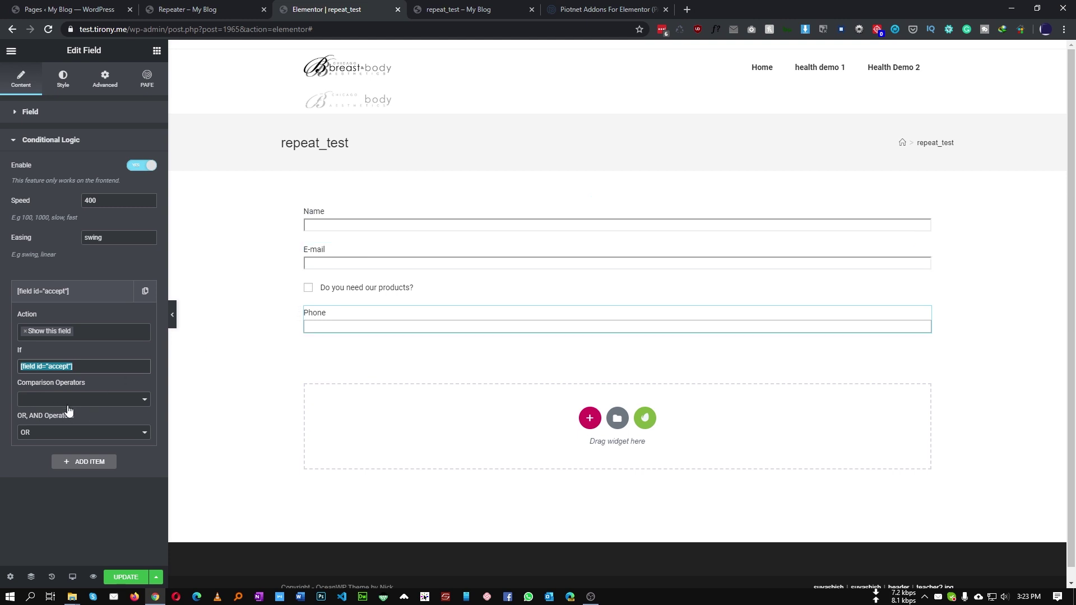
{"action": "left_click", "coordinate": [43, 400]}
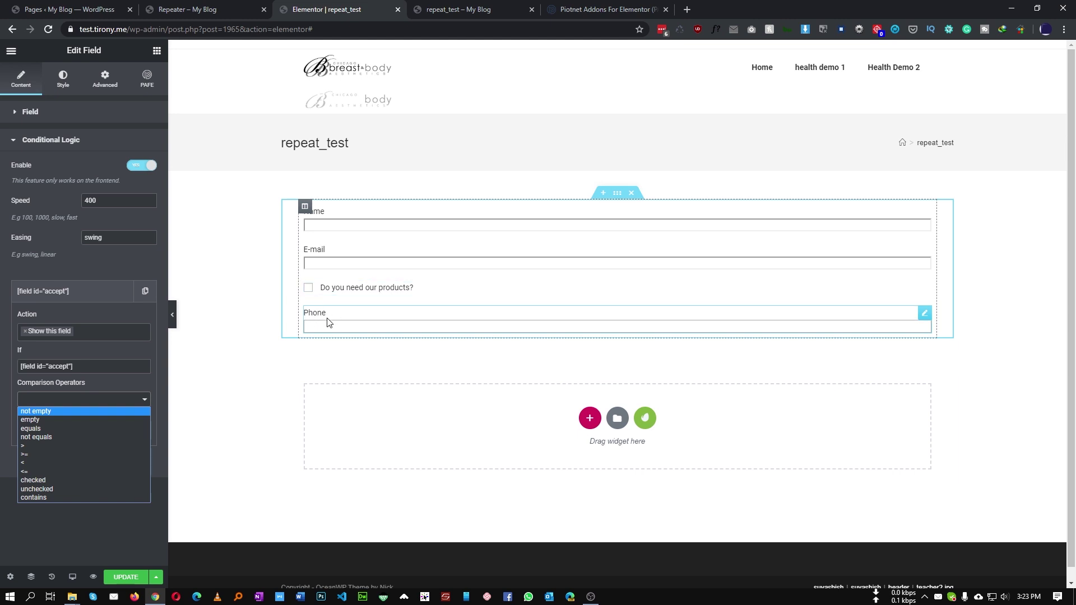
{"action": "left_click", "coordinate": [38, 481]}
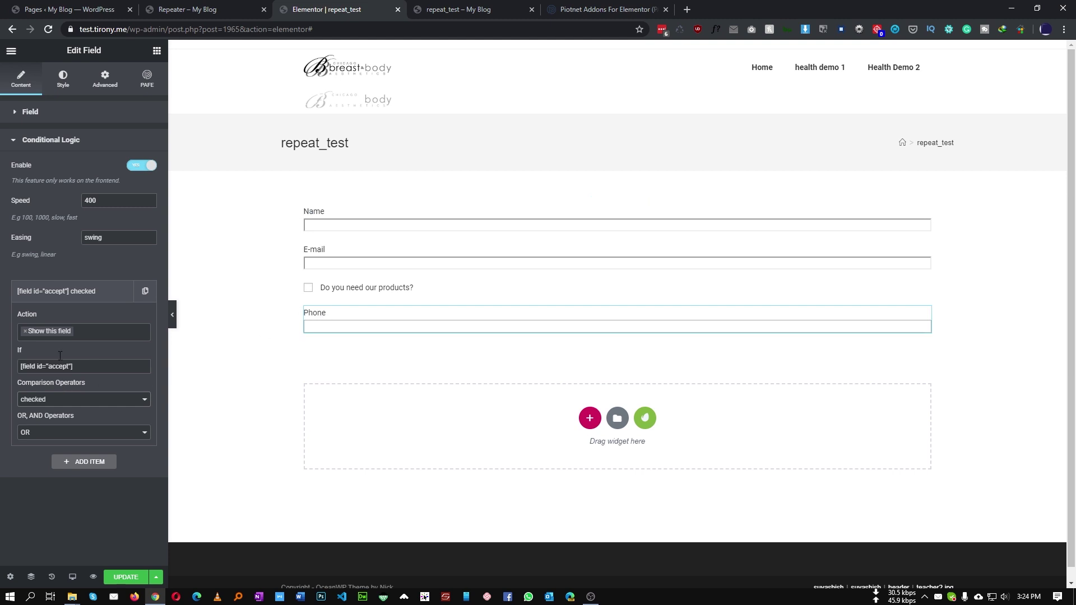
Update the page and tick "Do you need our products?" in the repeat_test preview to test the Phone field's condition
{"action": "left_click", "coordinate": [125, 583]}
{"action": "key", "text": "ctrl+Tab"}
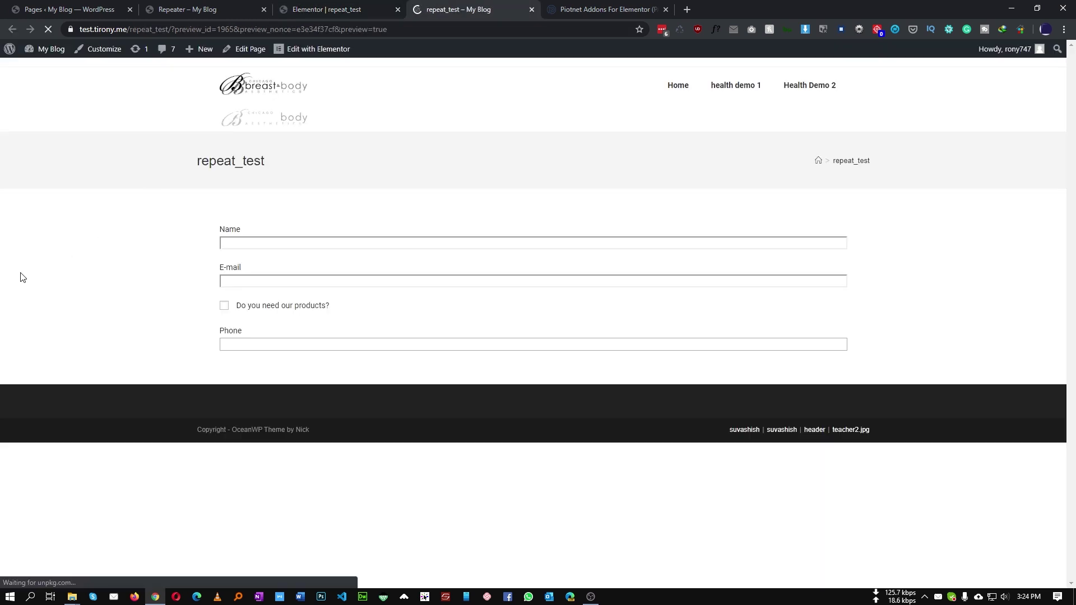
{"action": "left_click", "coordinate": [224, 308]}
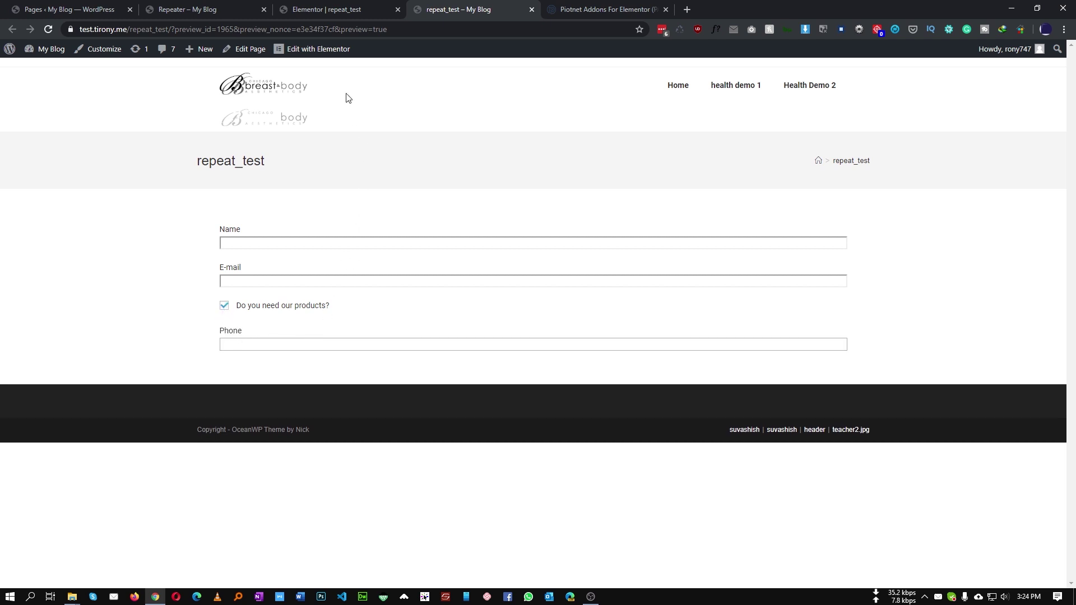
{"action": "left_click", "coordinate": [325, 10]}
{"action": "left_click", "coordinate": [92, 298]}
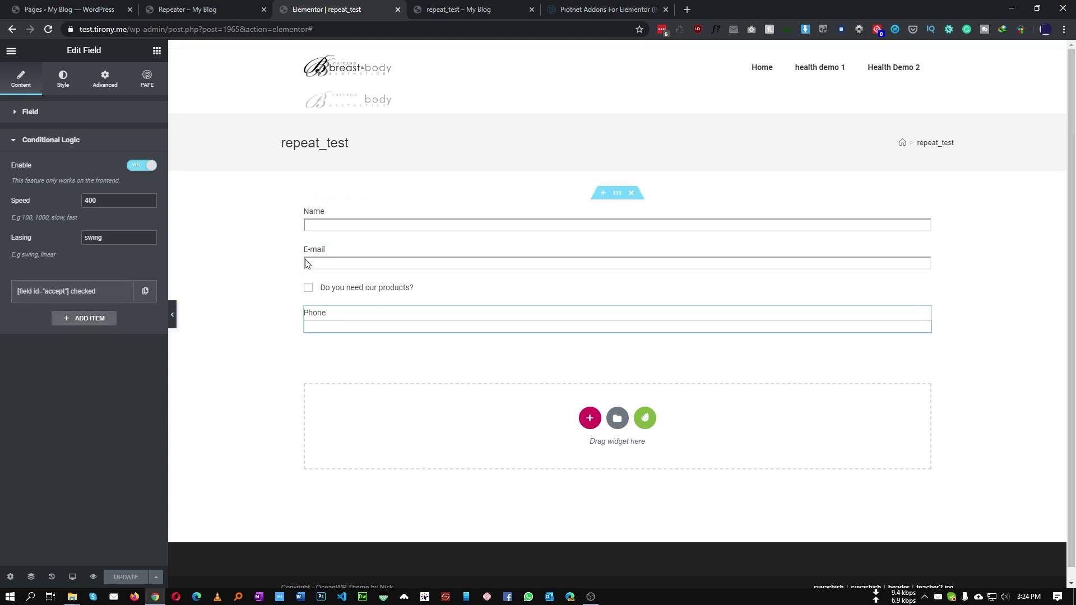
{"action": "left_click", "coordinate": [589, 7]}
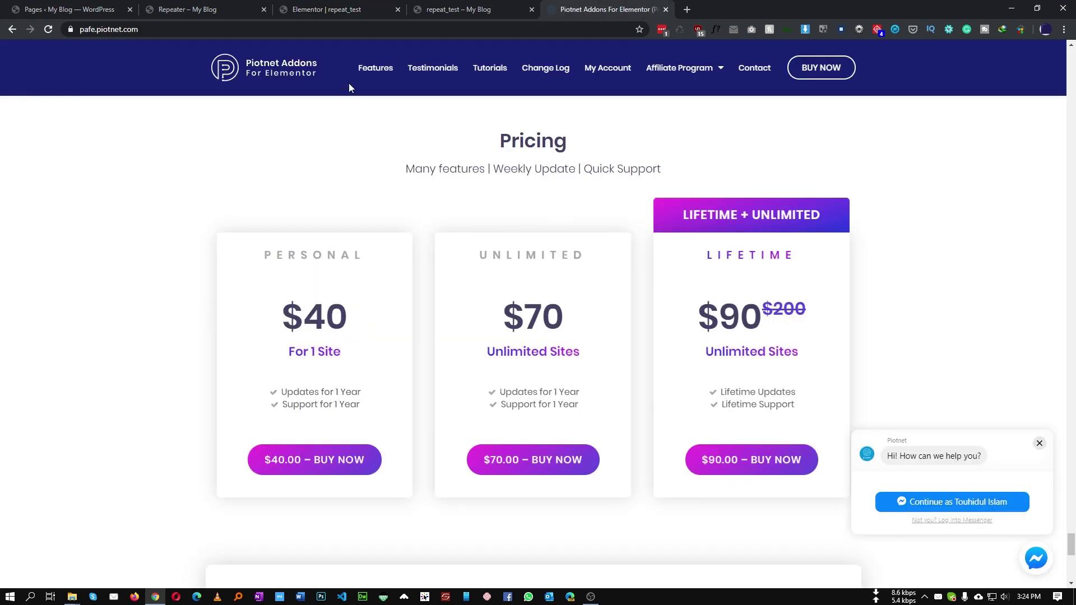
{"action": "left_click", "coordinate": [327, 9]}
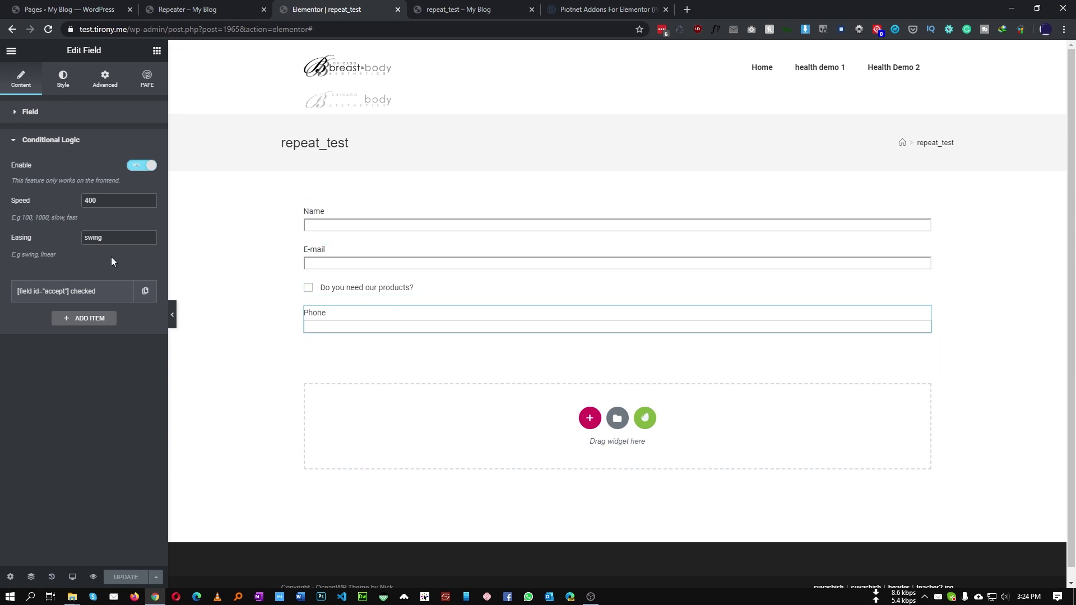
Delete the Phone field below the "Do you need our products?" checkbox and update the page
{"action": "right_click", "coordinate": [394, 322]}
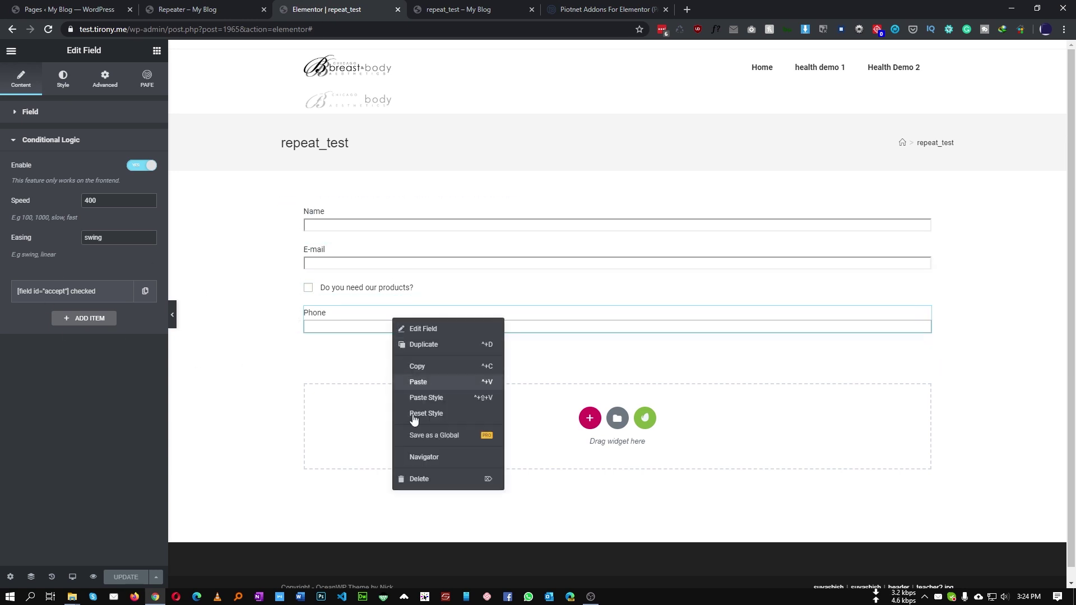
{"action": "left_click", "coordinate": [412, 479]}
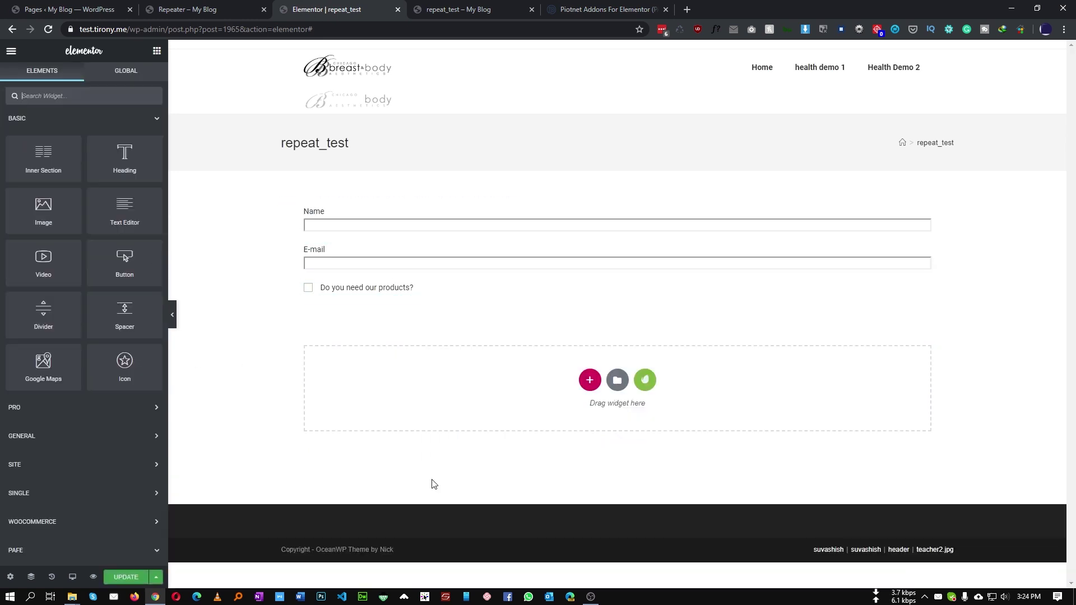
{"action": "left_click", "coordinate": [114, 579]}
Examine the layout of the product name and quantity fields on the finished Repeater page, and return to the Elementor editor
{"action": "left_click", "coordinate": [210, 7]}
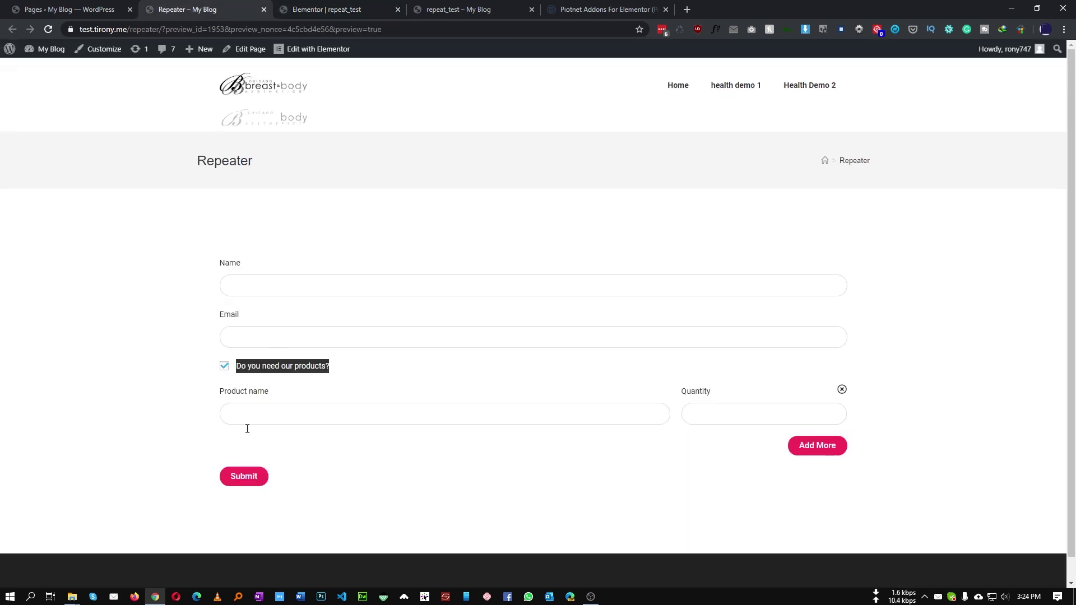
{"action": "left_click", "coordinate": [270, 400]}
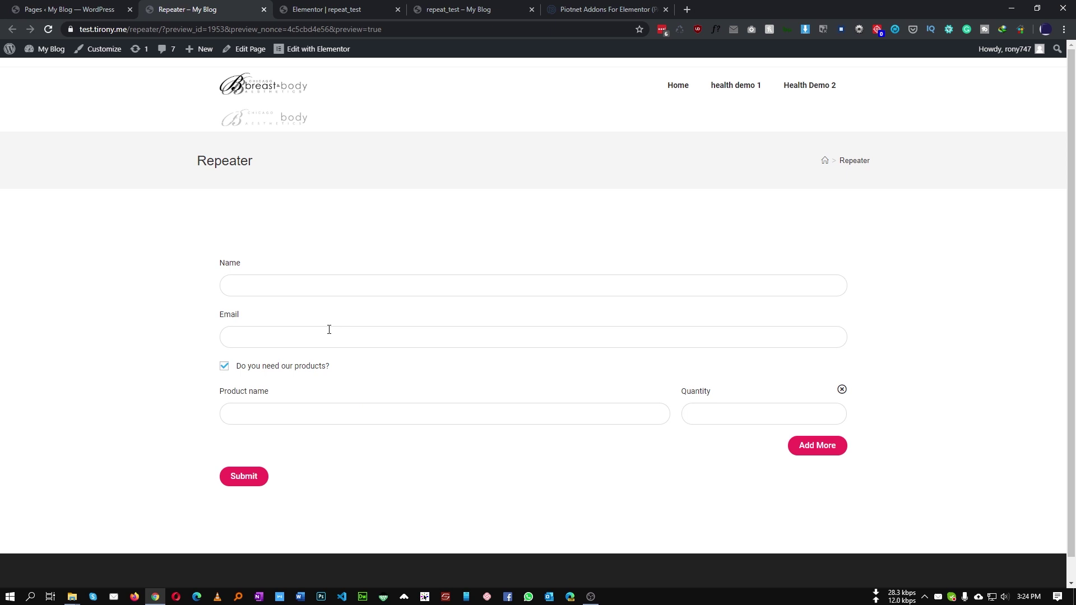
{"action": "left_click", "coordinate": [377, 9]}
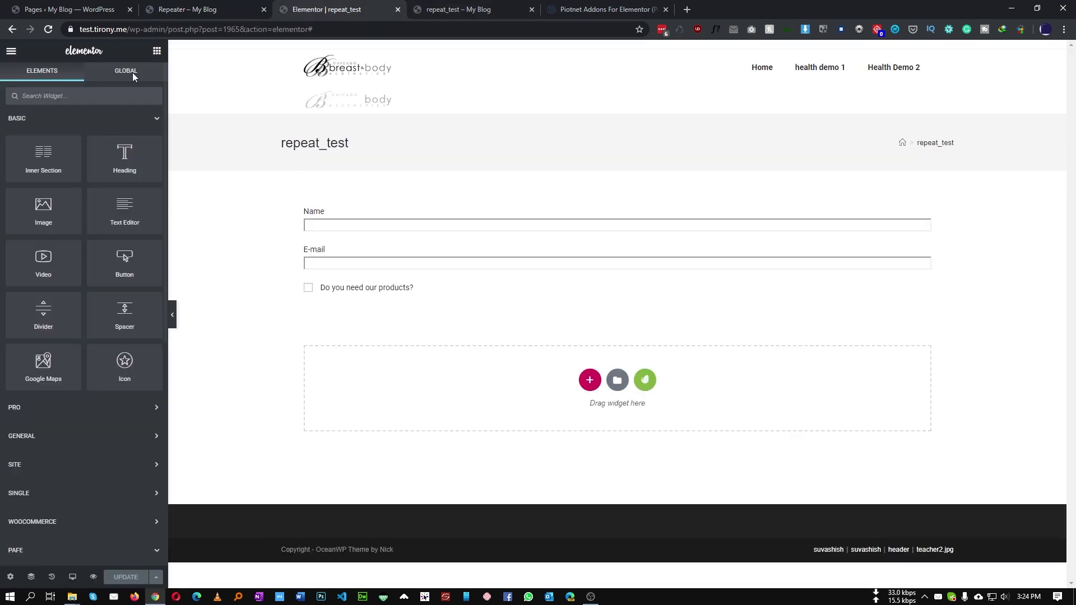
Add a section below the existing fields, give it two columns and narrow the second column to about 21% width
{"action": "left_click", "coordinate": [590, 379]}
{"action": "left_click", "coordinate": [467, 408]}
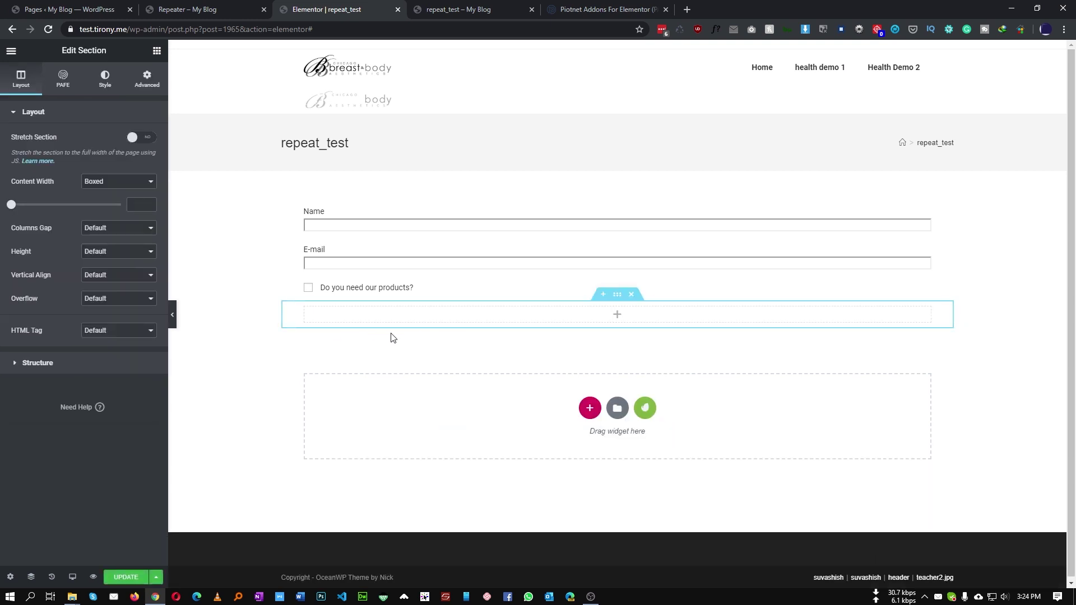
{"action": "right_click", "coordinate": [311, 312]}
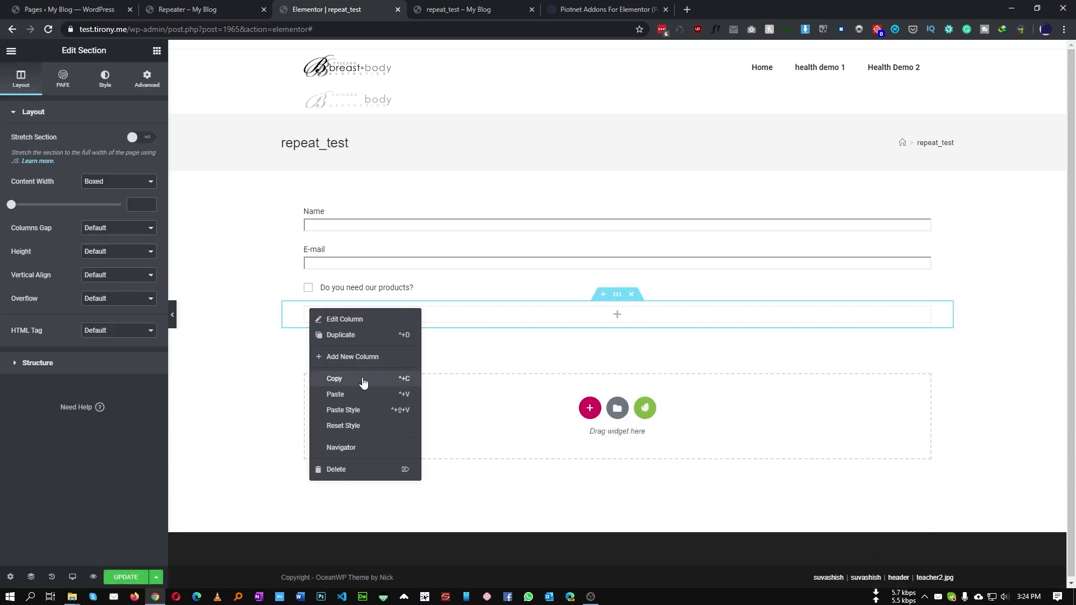
{"action": "left_click", "coordinate": [352, 357]}
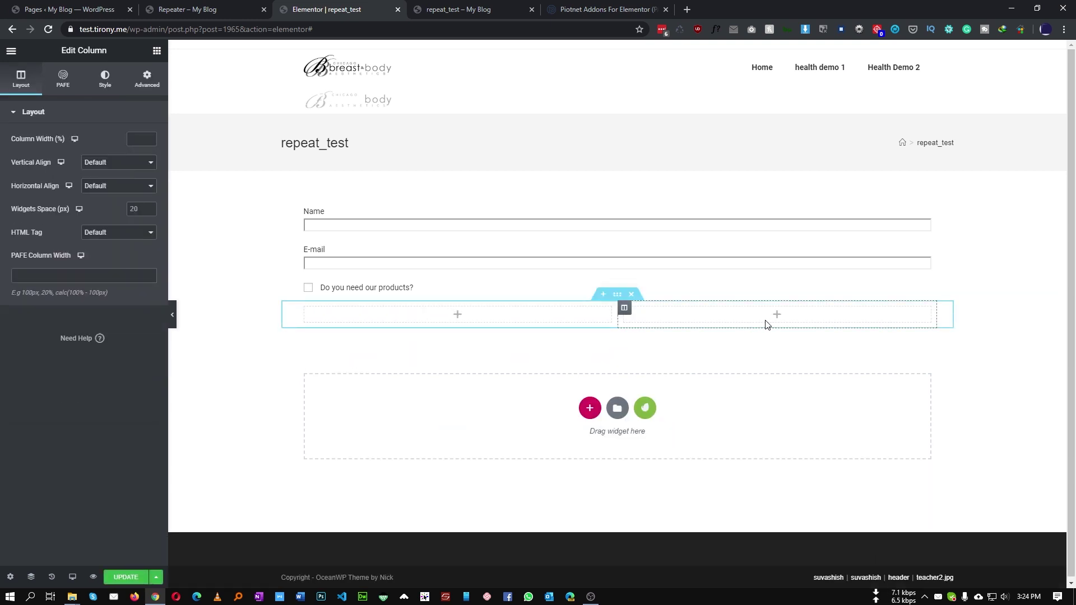
{"action": "left_click_drag", "start_coordinate": [621, 325], "coordinate": [801, 311]}
Copy the Name field and paste it into both columns of the new section
{"action": "right_click", "coordinate": [342, 227]}
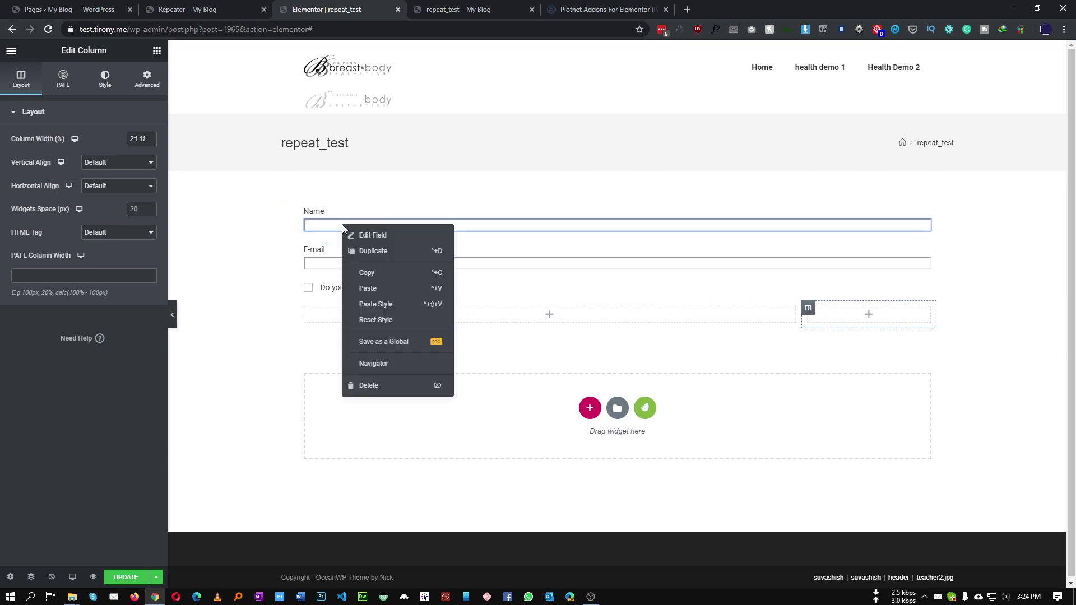
{"action": "left_click", "coordinate": [371, 283]}
{"action": "right_click", "coordinate": [341, 320]}
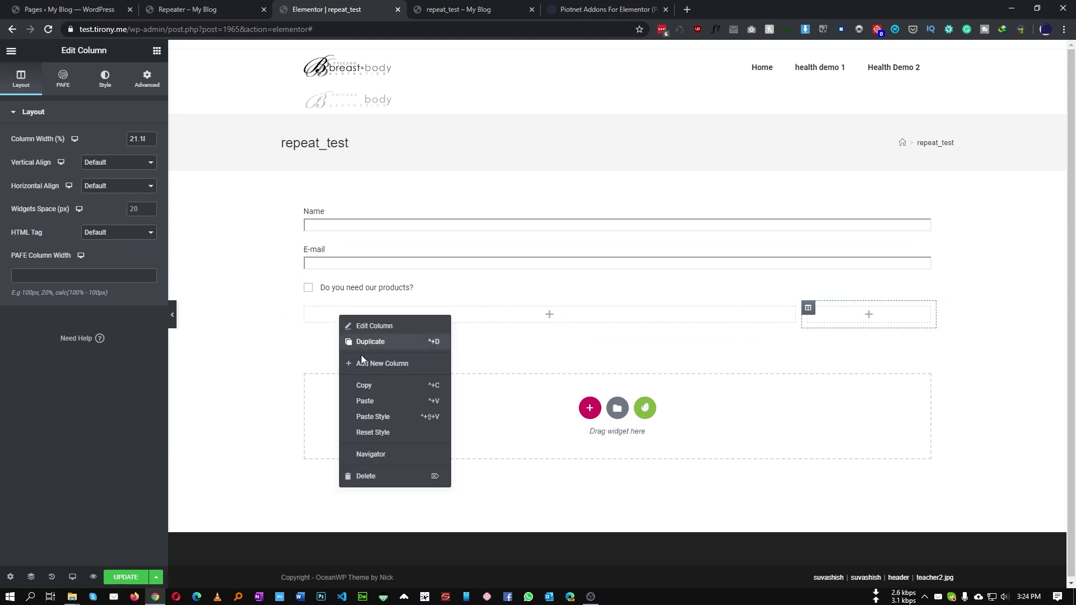
{"action": "left_click", "coordinate": [374, 402]}
{"action": "right_click", "coordinate": [847, 322]}
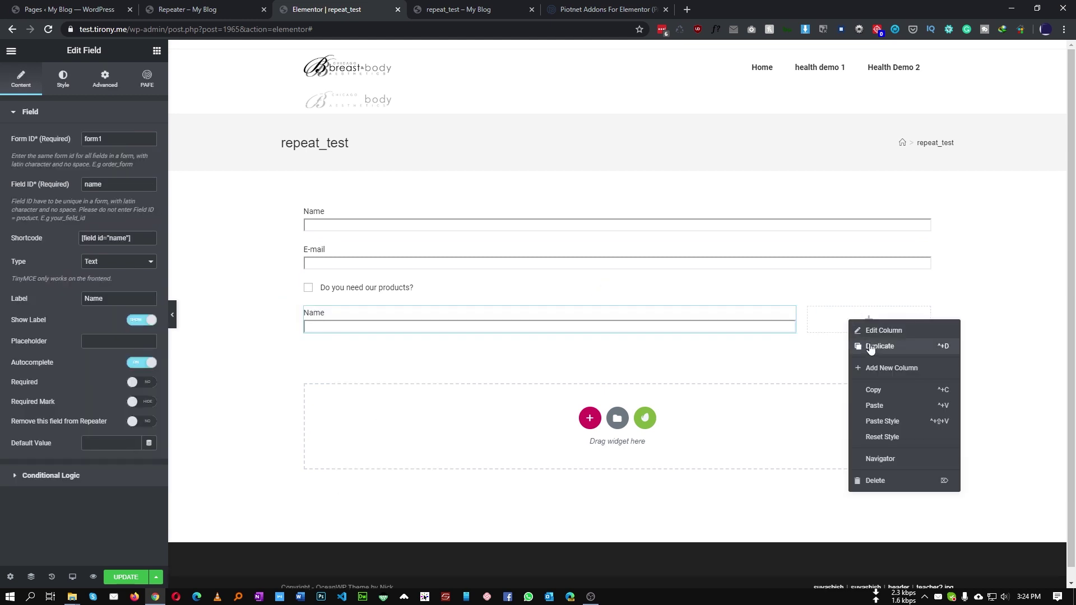
{"action": "left_click", "coordinate": [877, 407]}
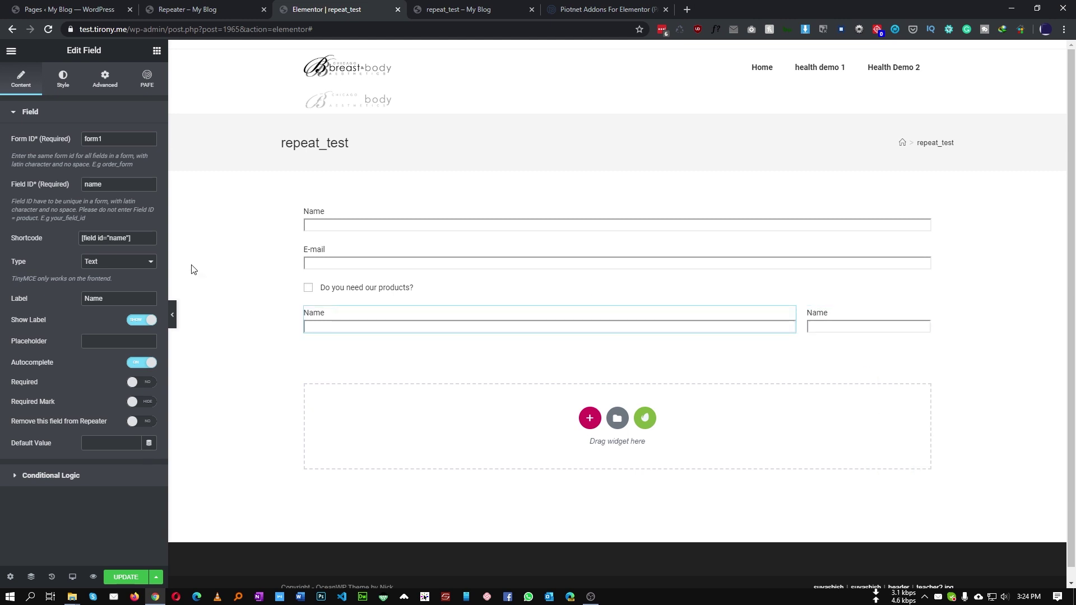
Give the pasted field in the wide column the Field ID product_name and the label Product Name
{"action": "double_click", "coordinate": [110, 136]}
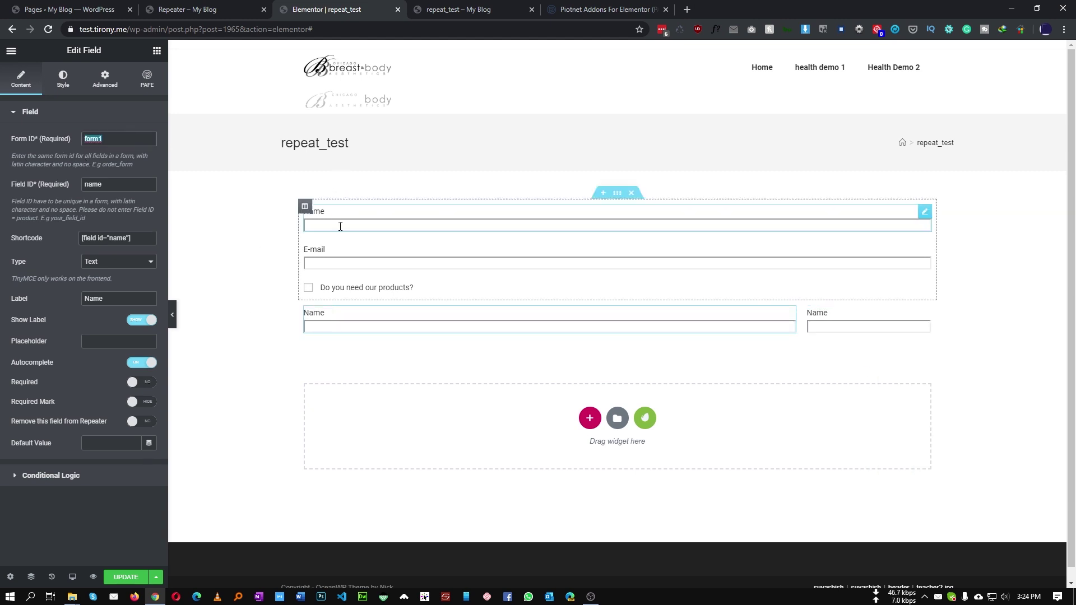
{"action": "key", "text": "Tab"}
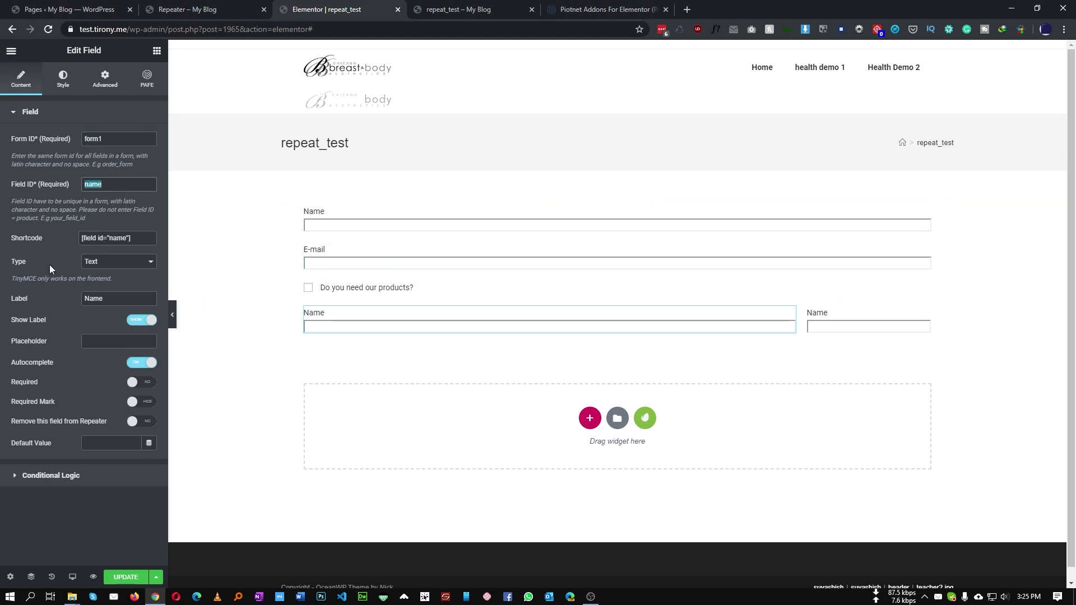
{"action": "type", "text": "product_name"}
{"action": "double_click", "coordinate": [114, 300]}
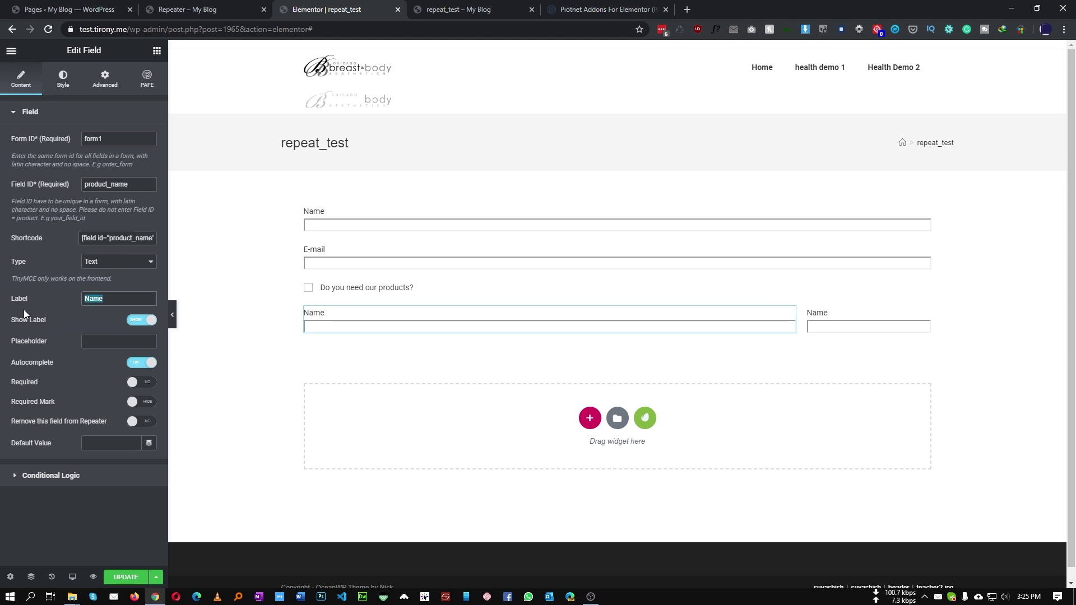
{"action": "type", "text": "Pro"}
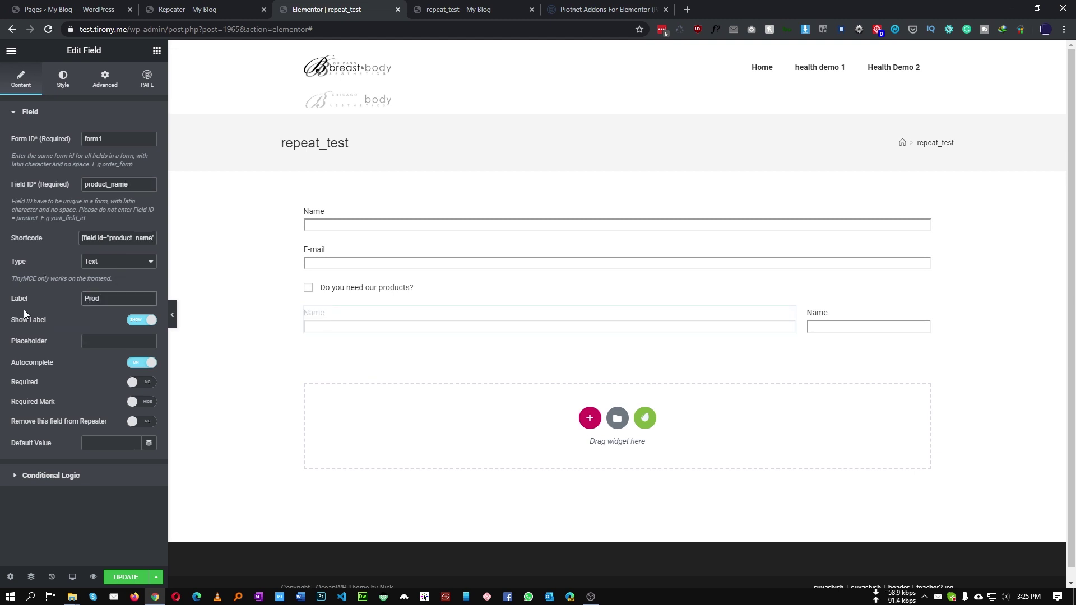
{"action": "type", "text": "duct Name"}
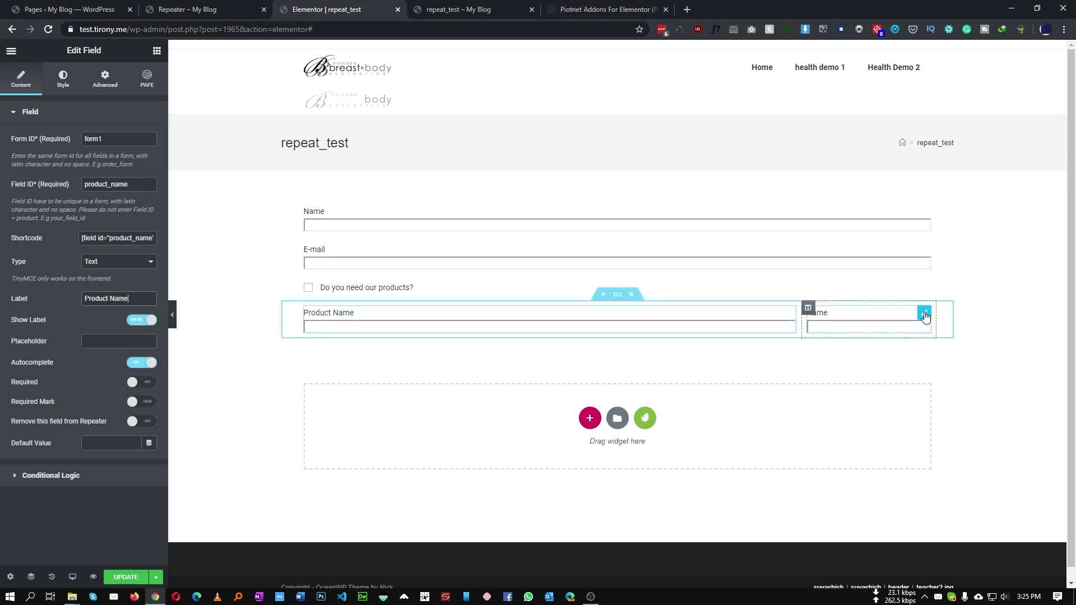
Give the pasted field in the narrow column the Field ID quantity and the label Quantity, and update and preview the page
{"action": "left_click", "coordinate": [925, 315]}
{"action": "left_click_drag", "start_coordinate": [106, 189], "coordinate": [11, 190]}
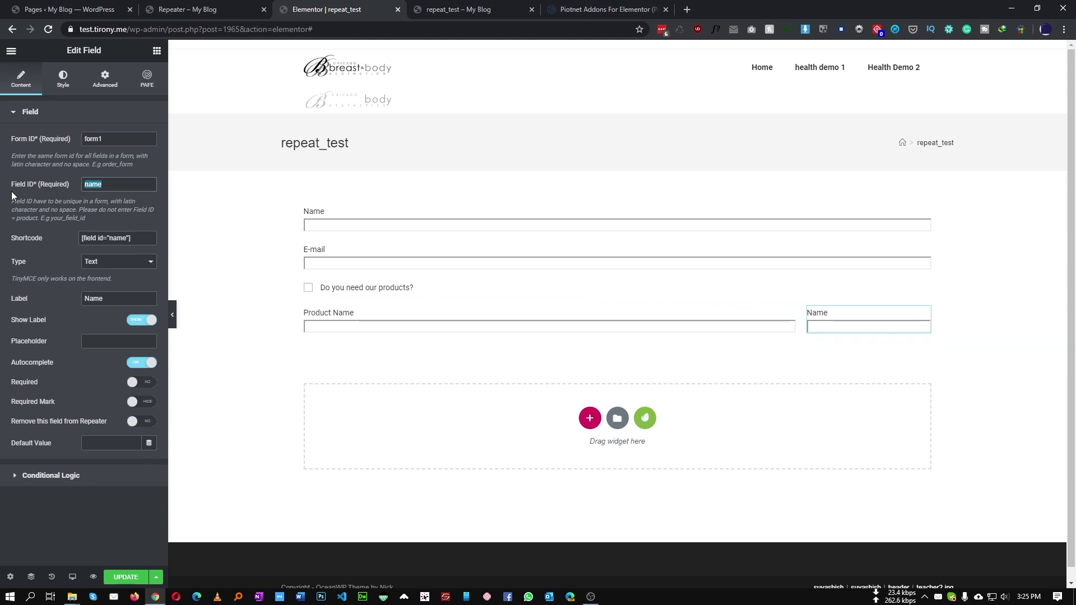
{"action": "type", "text": "quantity"}
{"action": "double_click", "coordinate": [100, 301]}
{"action": "type", "text": "Quantity"}
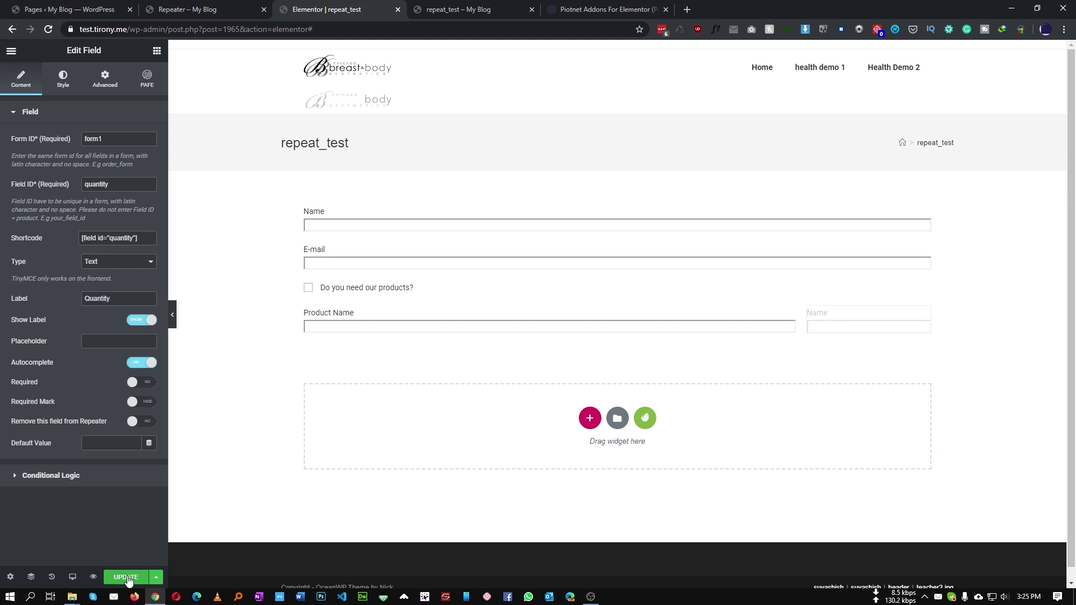
{"action": "left_click", "coordinate": [127, 578]}
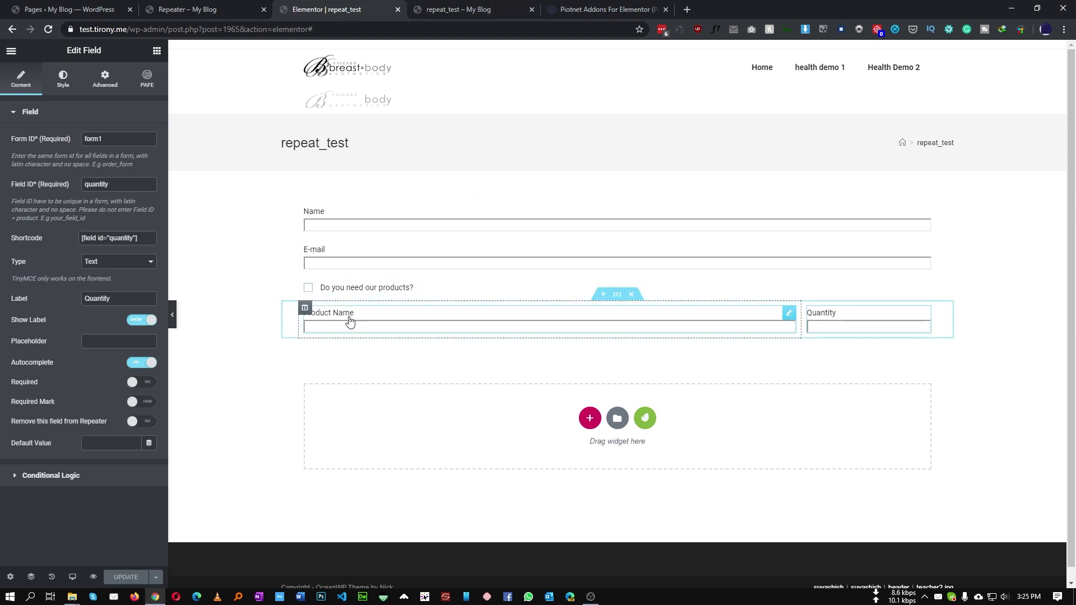
{"action": "left_click", "coordinate": [467, 15]}
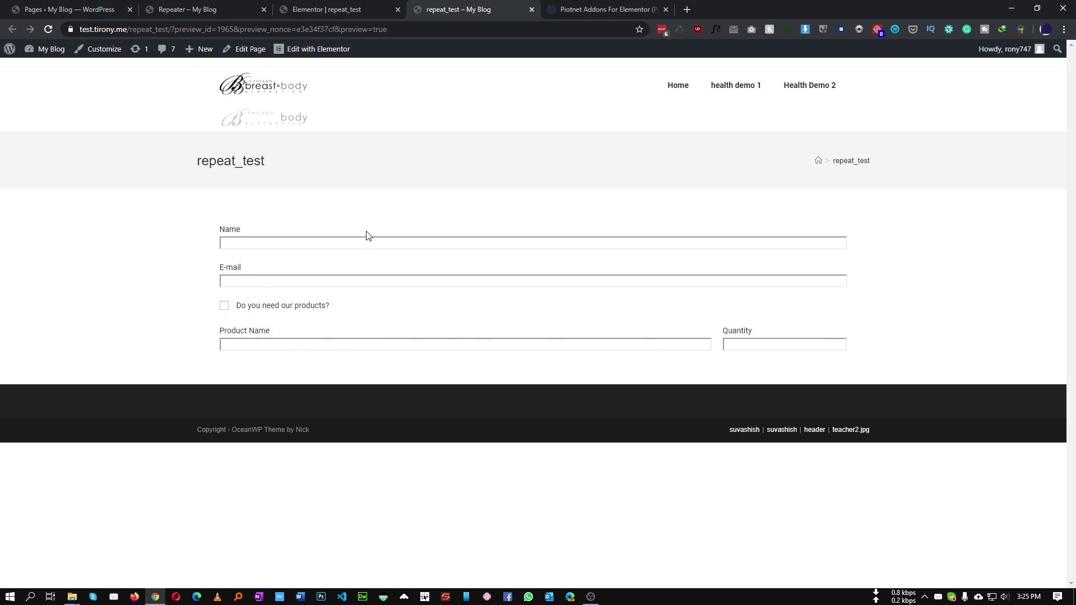
{"action": "left_click", "coordinate": [325, 7]}
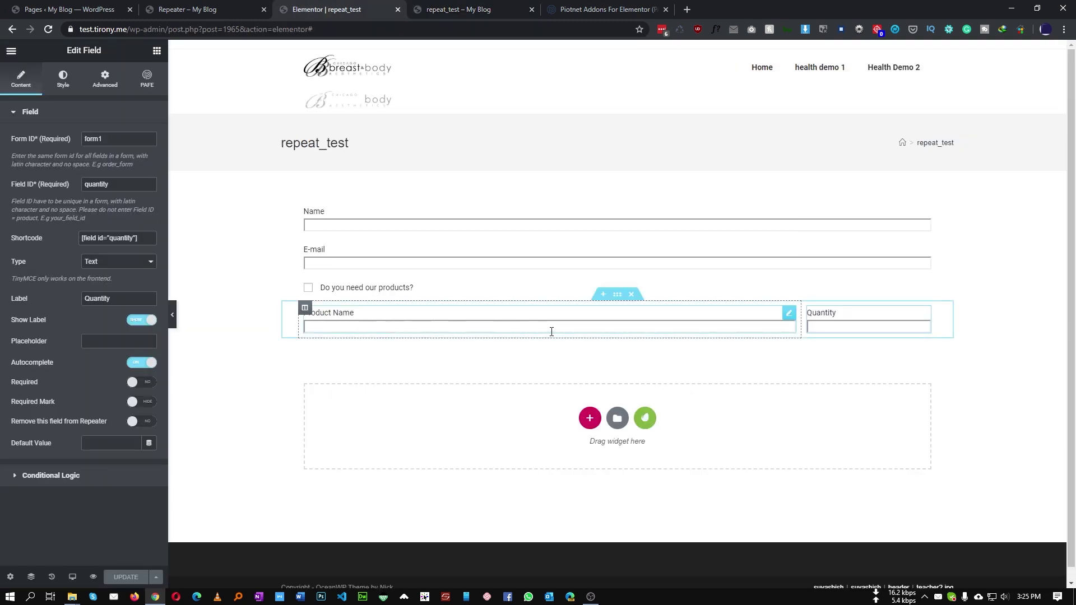
Enable PAFE Form Builder Conditional Logic for the section holding the Product Name and Quantity fields
{"action": "left_click", "coordinate": [617, 296]}
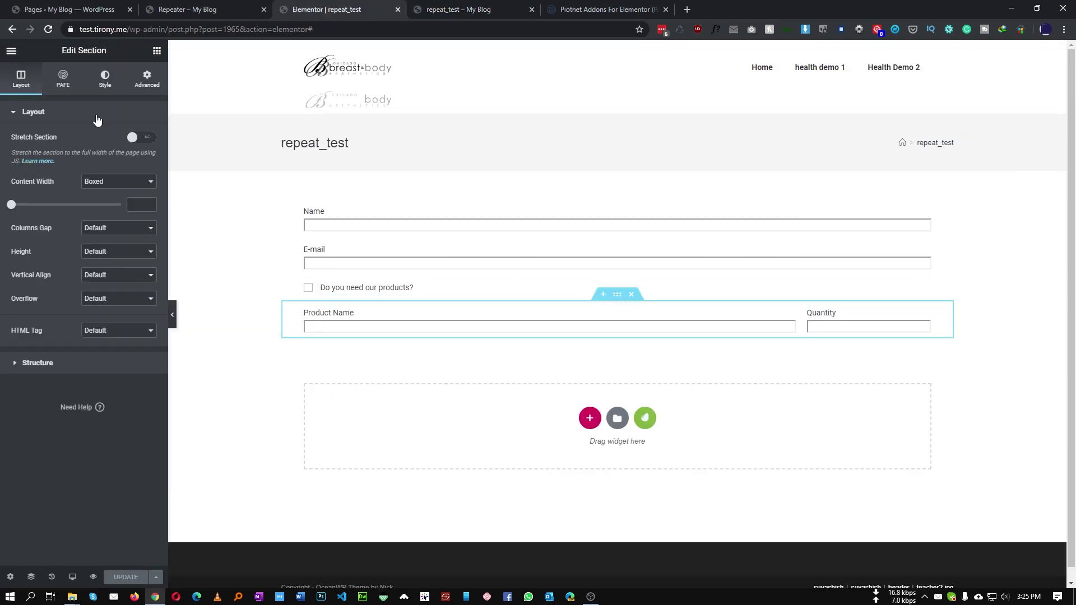
{"action": "left_click", "coordinate": [63, 78]}
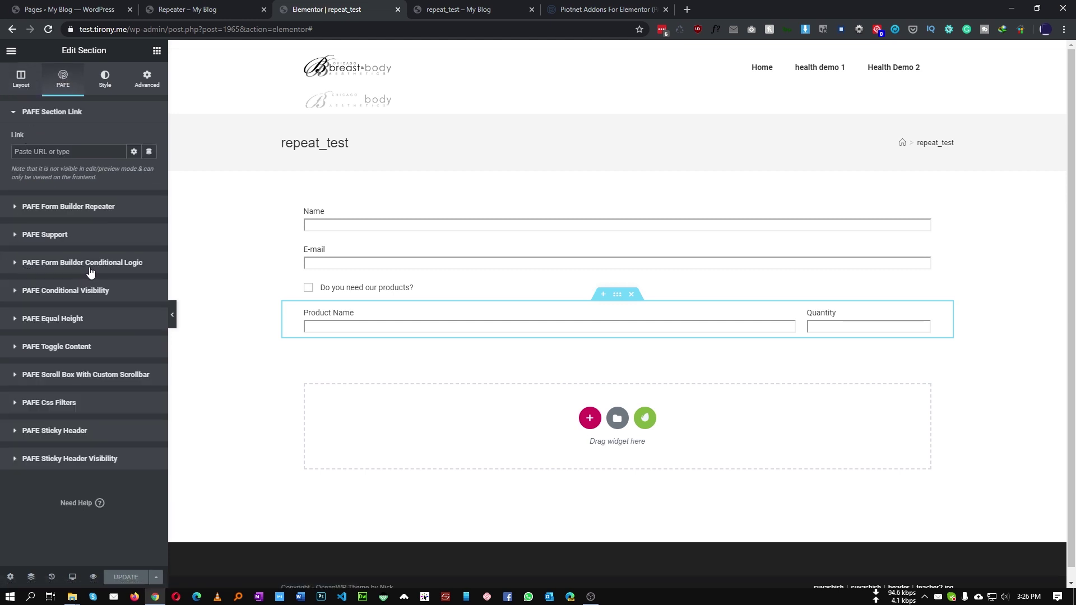
{"action": "left_click", "coordinate": [137, 264]}
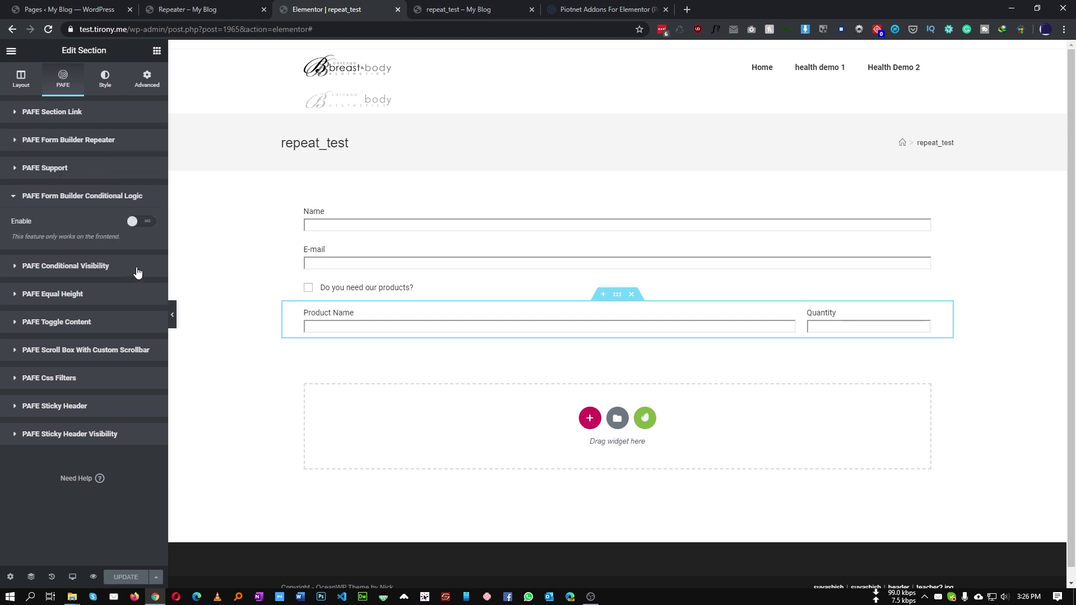
{"action": "left_click", "coordinate": [137, 225]}
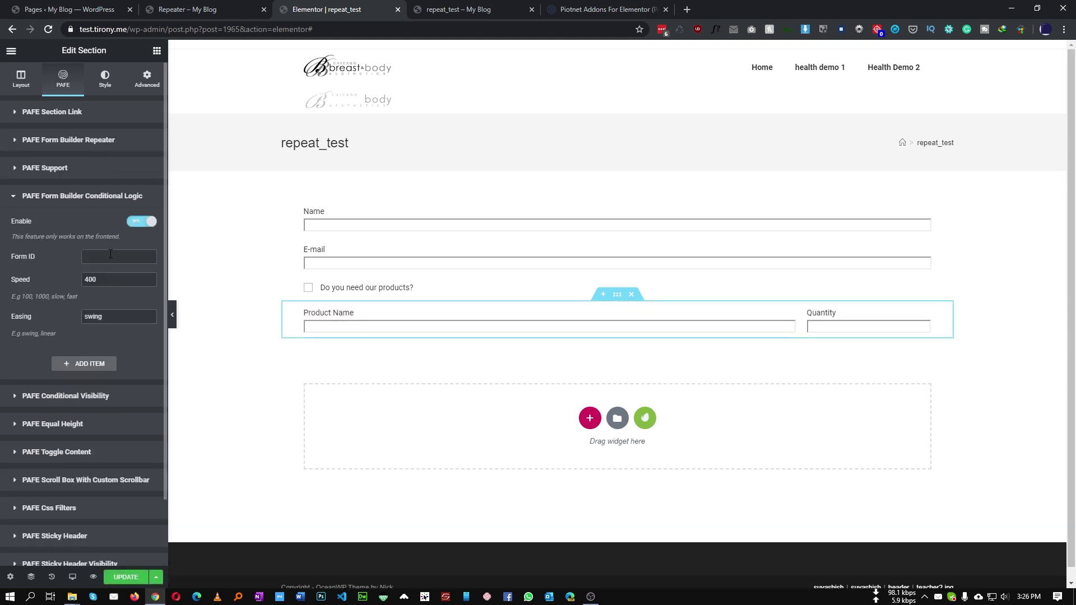
Copy the Form ID form1 from the E-mail field into the Form ID of the product section's conditional logic
{"action": "left_click", "coordinate": [109, 256]}
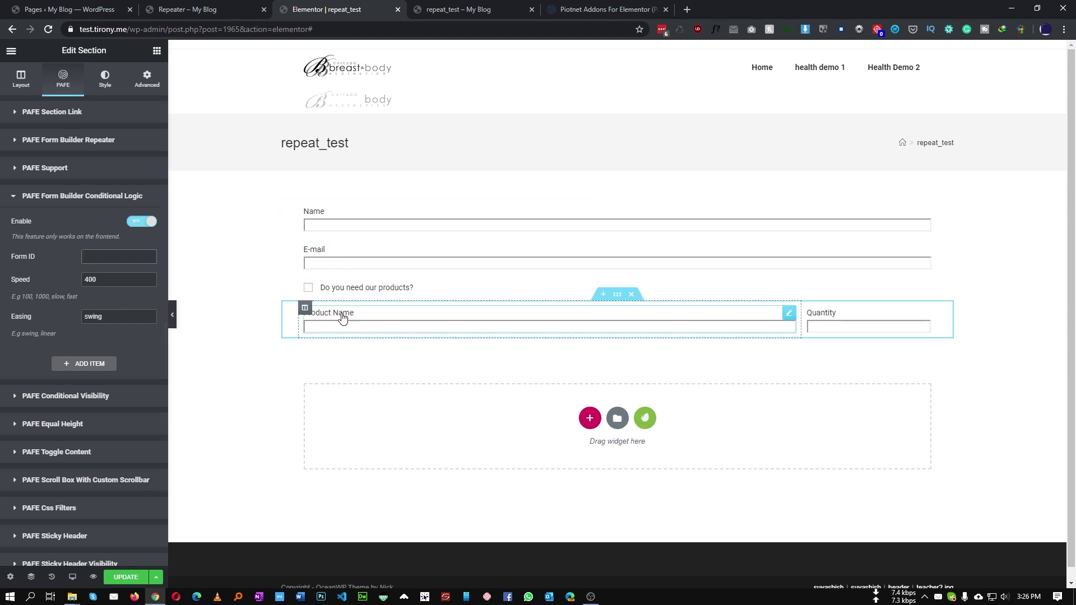
{"action": "left_click", "coordinate": [356, 263]}
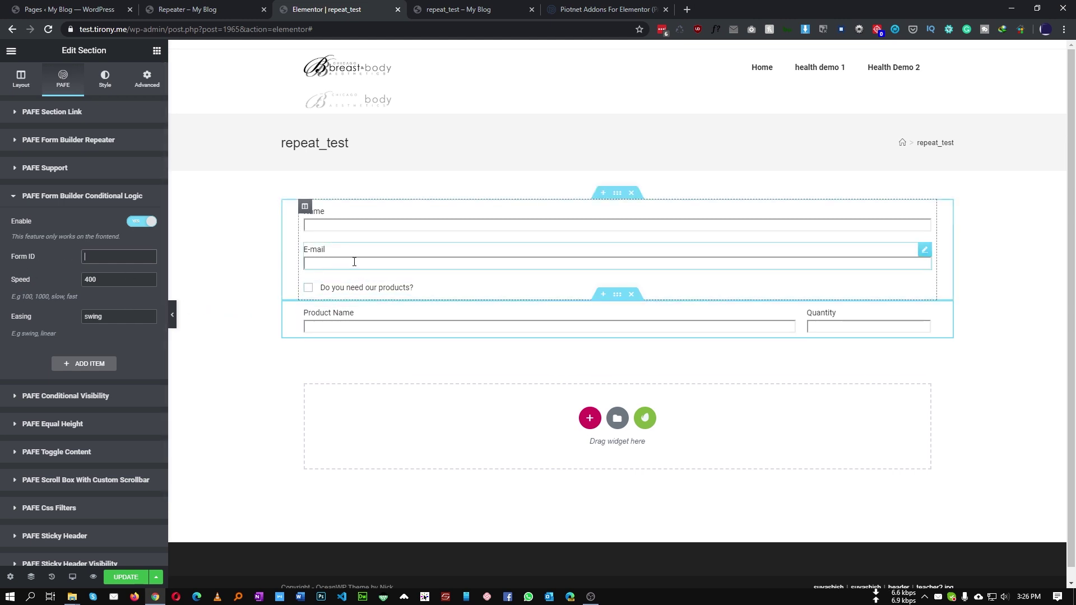
{"action": "double_click", "coordinate": [112, 140]}
{"action": "key", "text": "ctrl+c"}
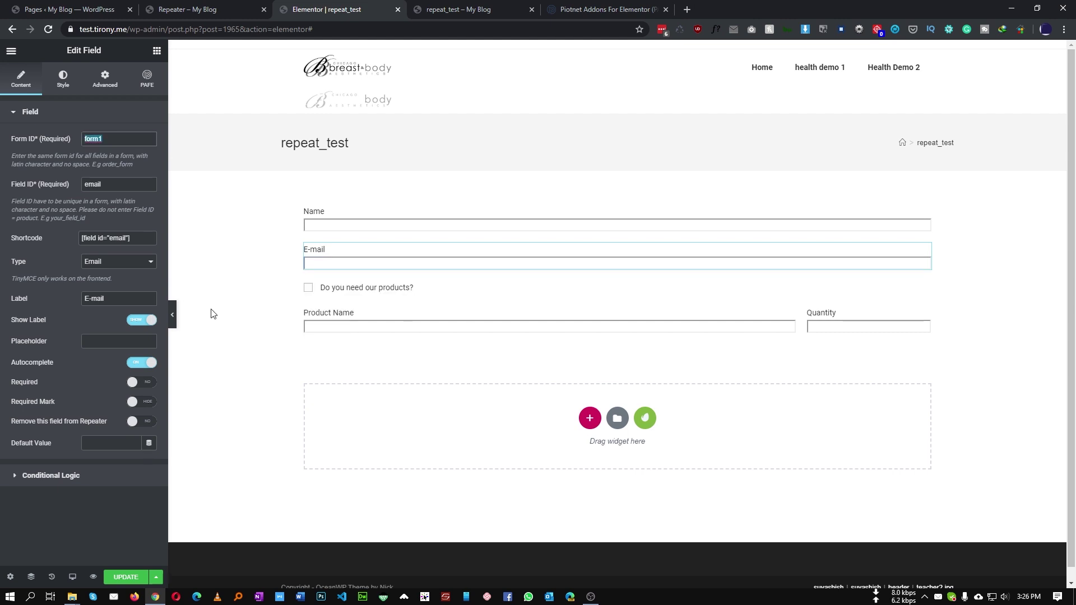
{"action": "left_click", "coordinate": [617, 294]}
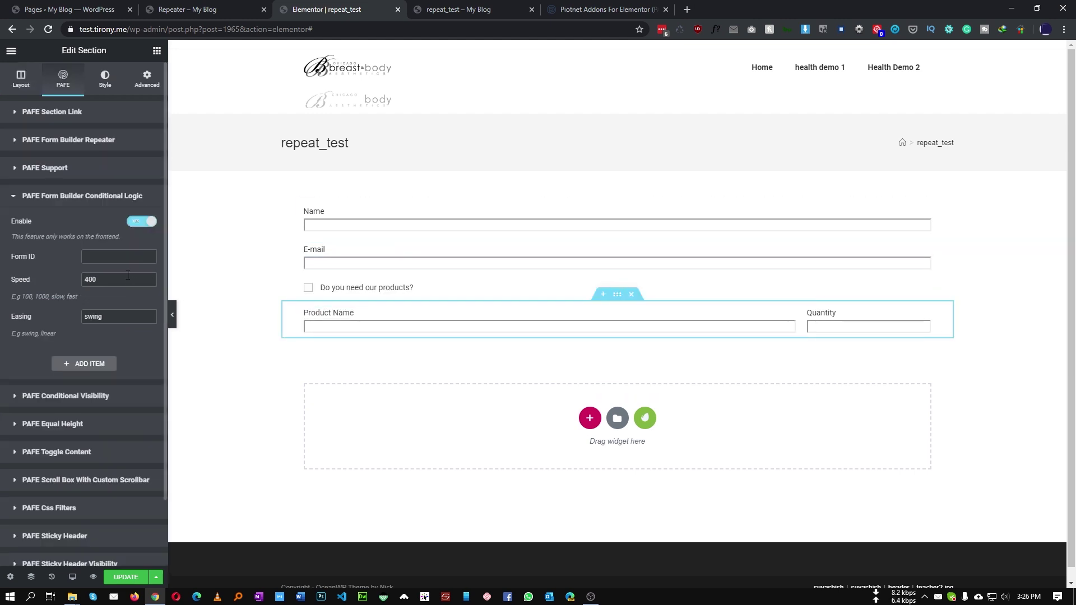
{"action": "left_click", "coordinate": [118, 257]}
{"action": "key", "text": "ctrl+v"}
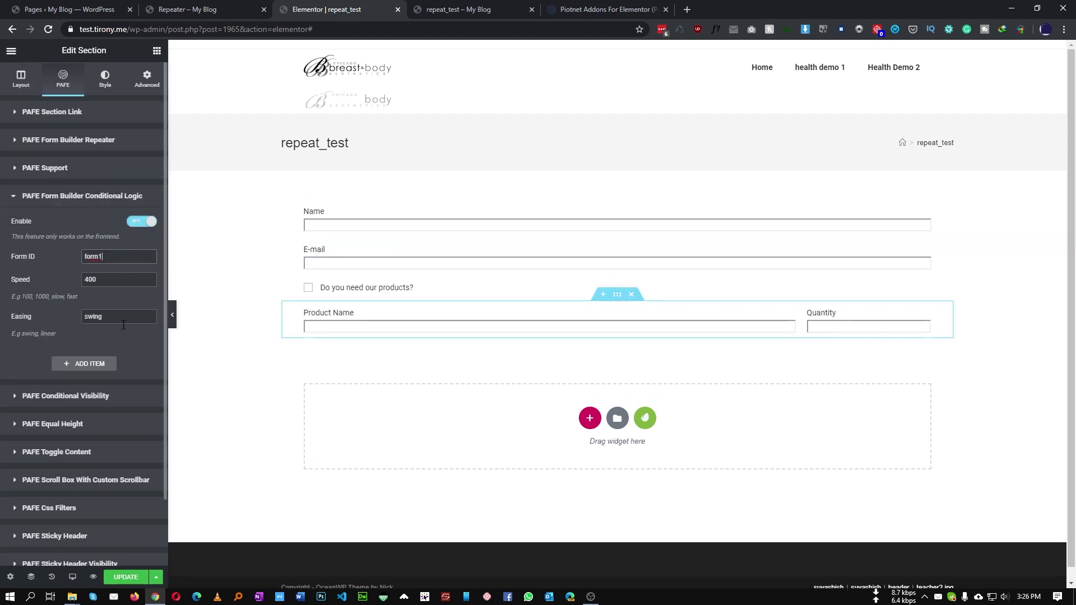
Add a conditional logic item to the product section and copy the acceptance field's Field ID accept into its If field
{"action": "left_click", "coordinate": [77, 364]}
{"action": "scroll", "coordinate": [62, 380], "scroll_direction": "down", "scroll_amount": 2}
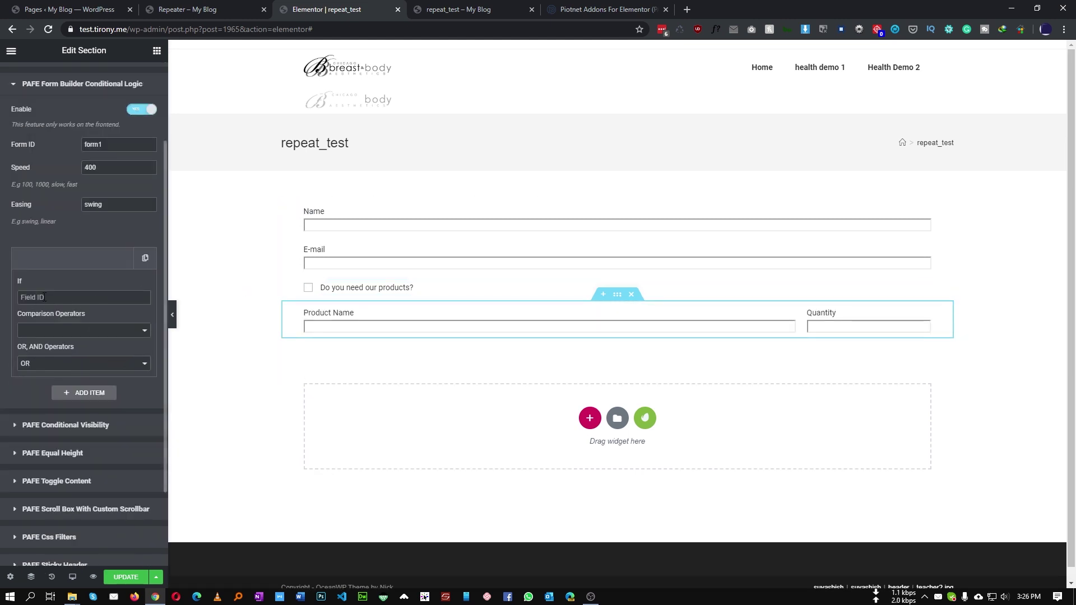
{"action": "left_click", "coordinate": [27, 295]}
{"action": "left_click", "coordinate": [368, 288]}
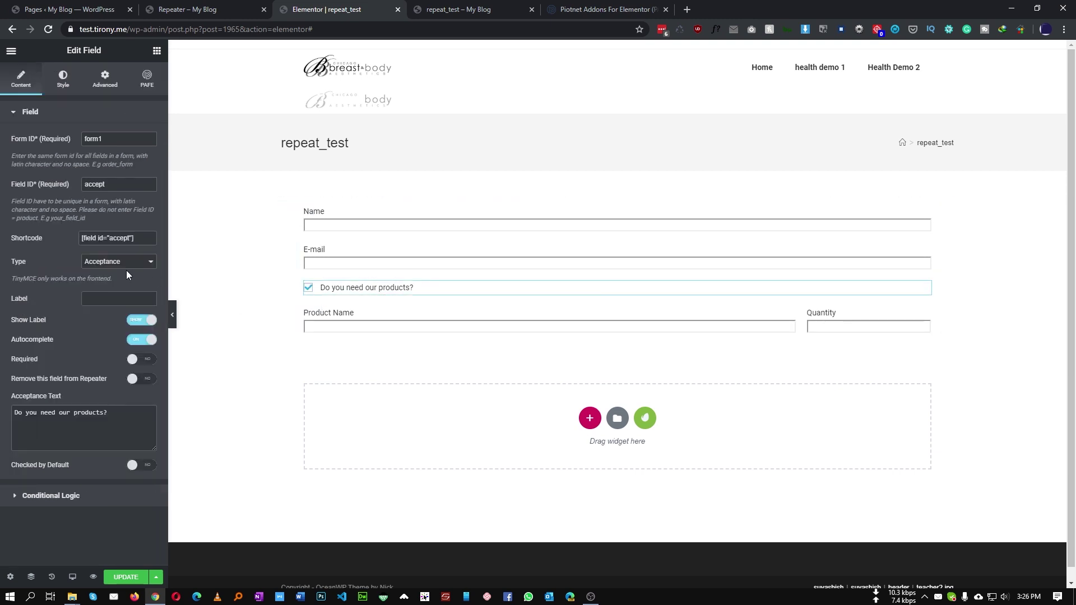
{"action": "double_click", "coordinate": [124, 185]}
{"action": "key", "text": "ctrl+c"}
{"action": "left_click", "coordinate": [617, 295]}
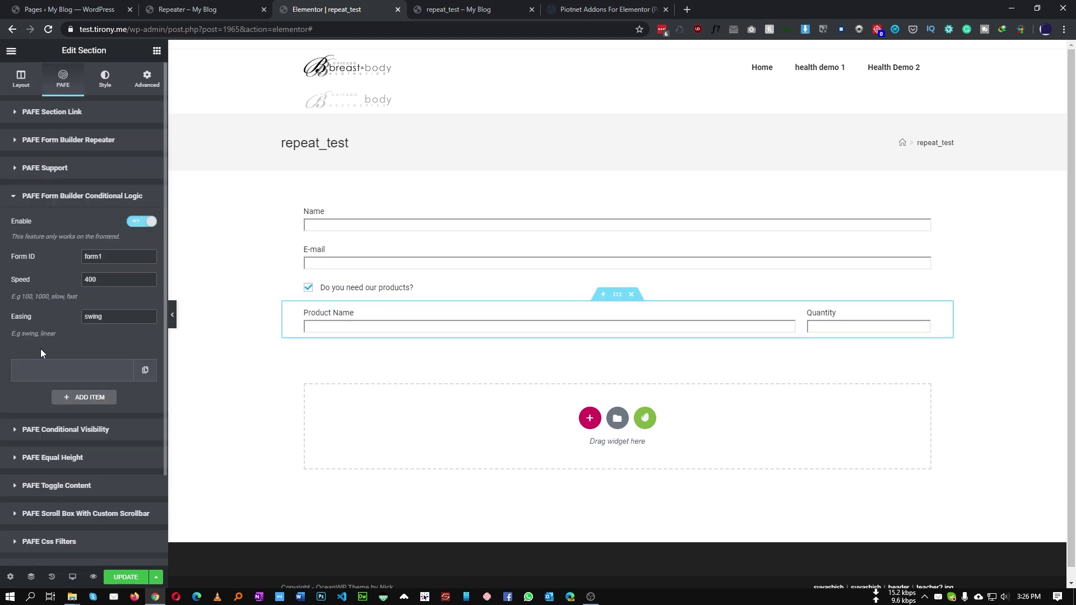
{"action": "left_click", "coordinate": [50, 370]}
{"action": "scroll", "coordinate": [58, 399], "scroll_direction": "down", "scroll_amount": 2}
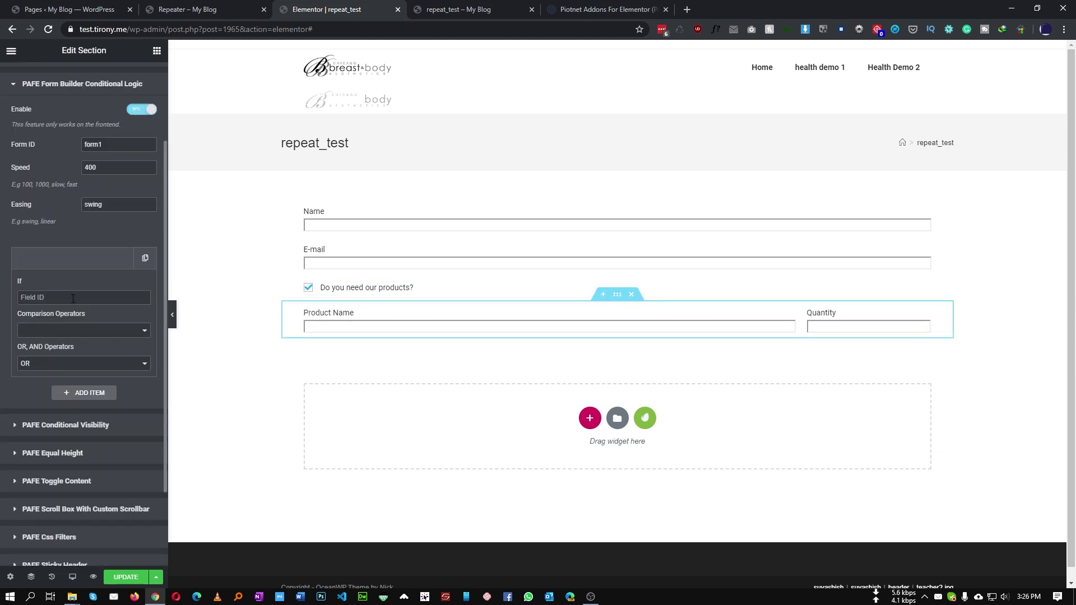
{"action": "left_click", "coordinate": [45, 303]}
{"action": "key", "text": "ctrl+v"}
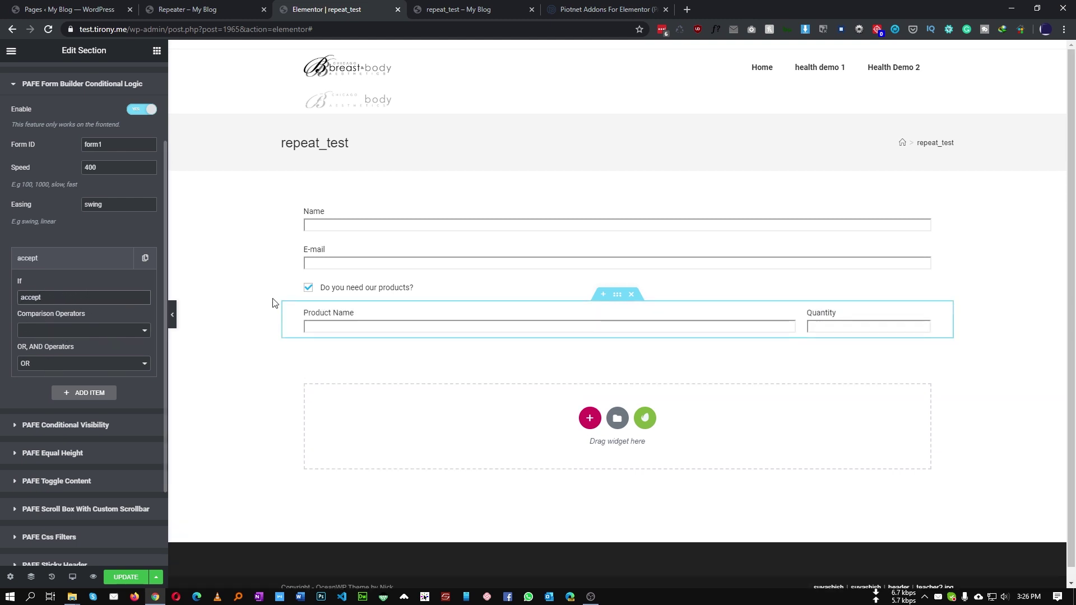
Set the accept condition's comparison operator to checked, and test the acceptance checkbox on the updated page's preview
{"action": "left_click", "coordinate": [75, 331]}
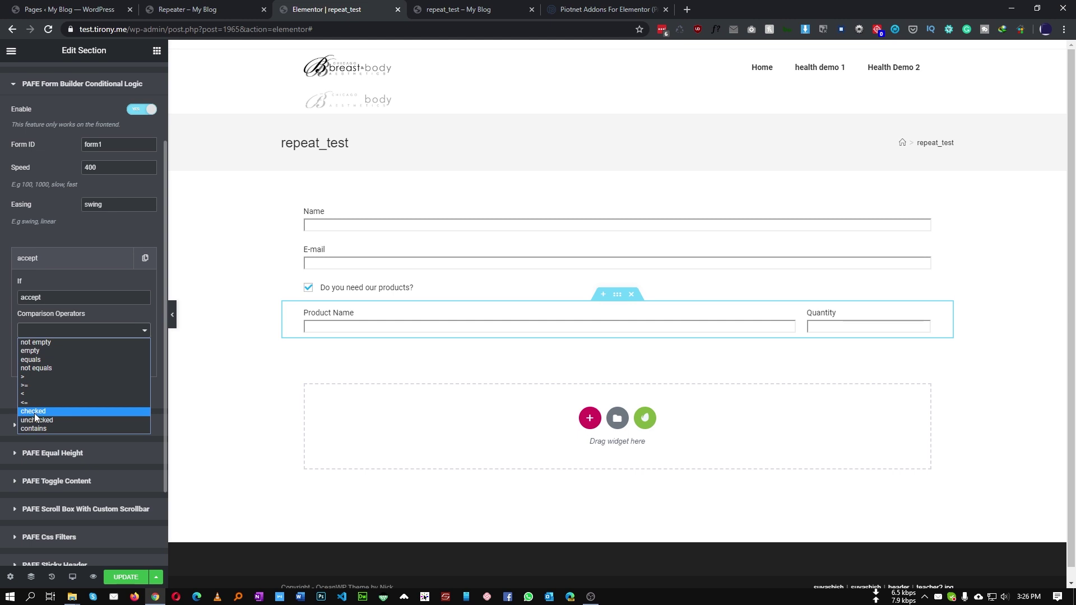
{"action": "left_click", "coordinate": [35, 413]}
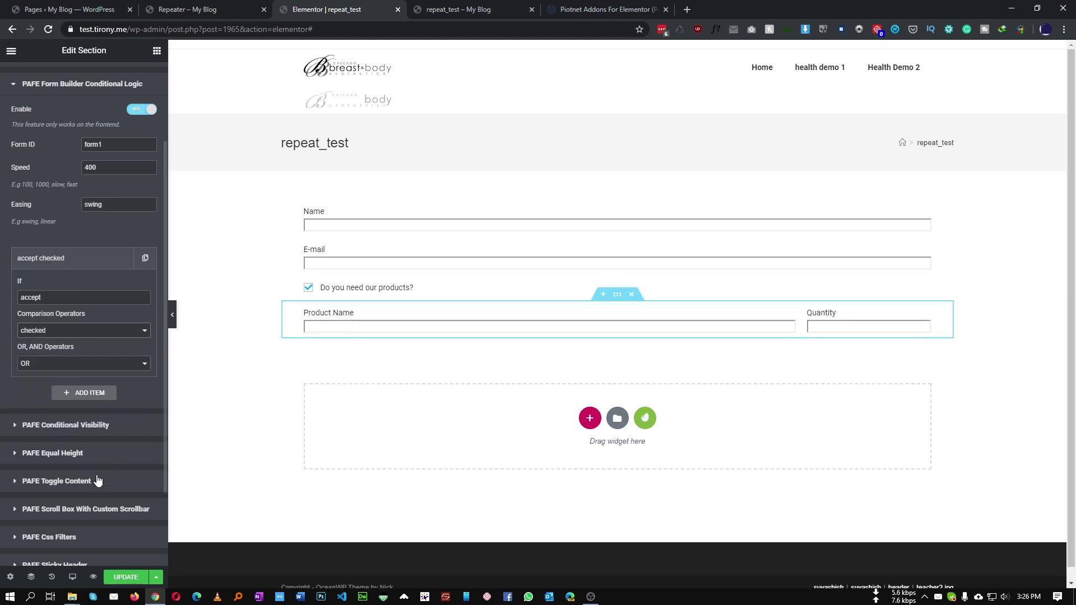
{"action": "left_click", "coordinate": [115, 578]}
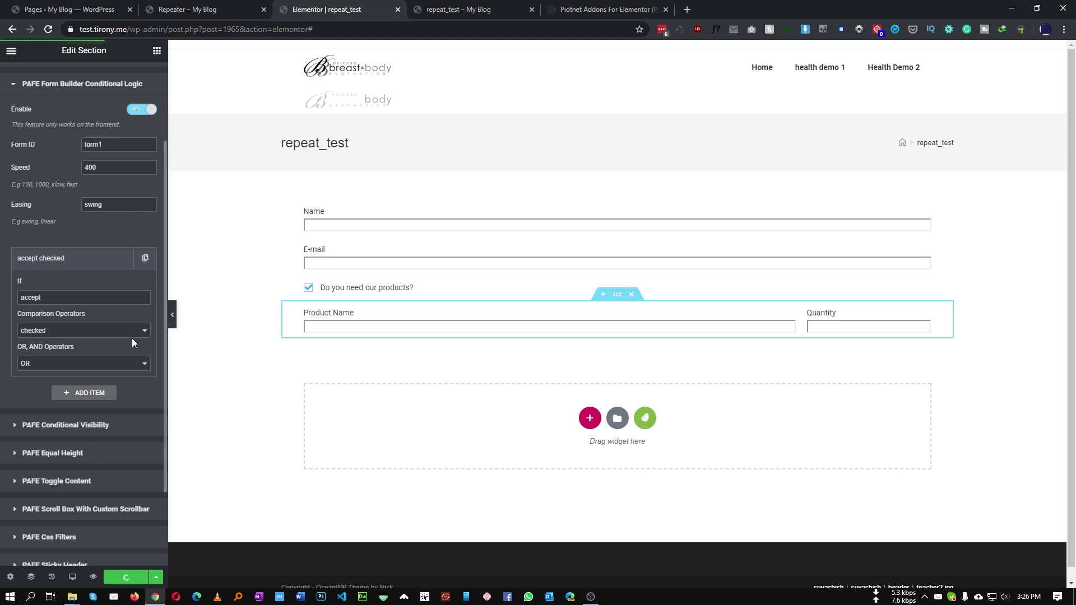
{"action": "left_click", "coordinate": [448, 10]}
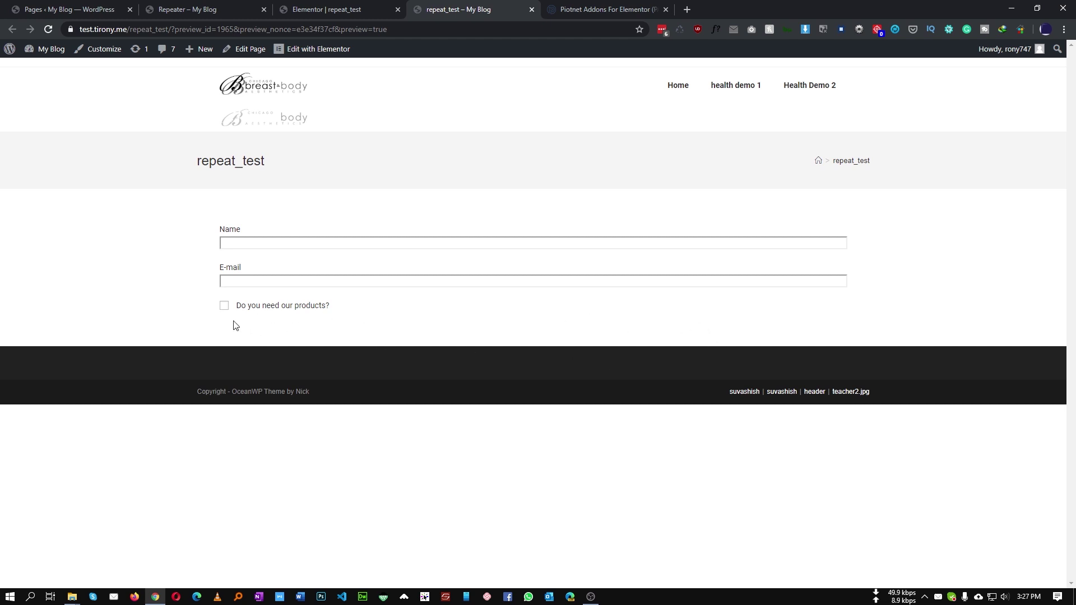
{"action": "left_click", "coordinate": [225, 307]}
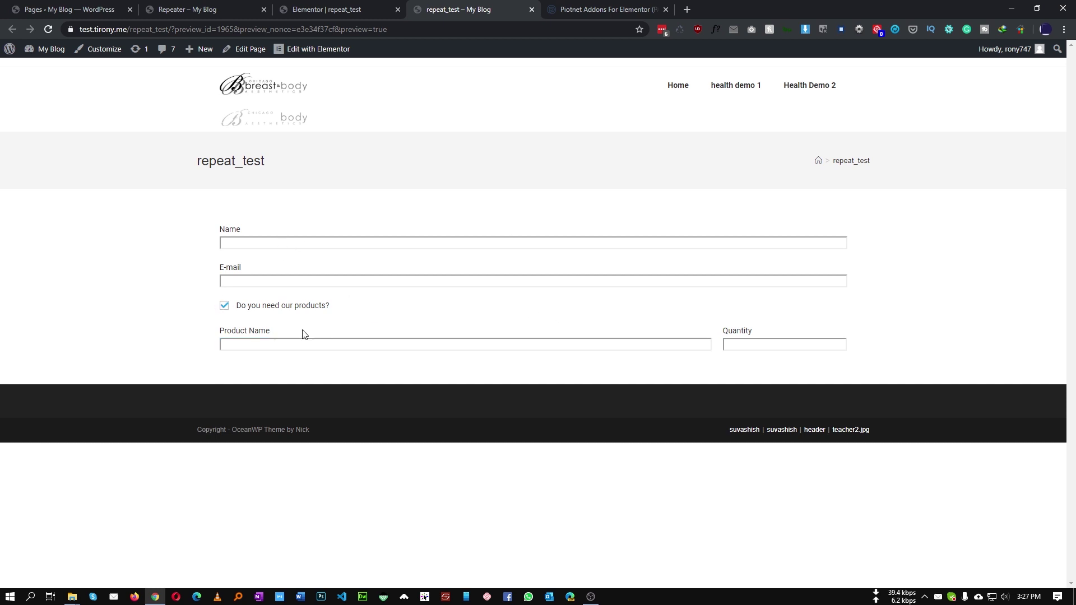
Try adding and removing product rows in the form on the Repeater example page
{"action": "left_click", "coordinate": [184, 12]}
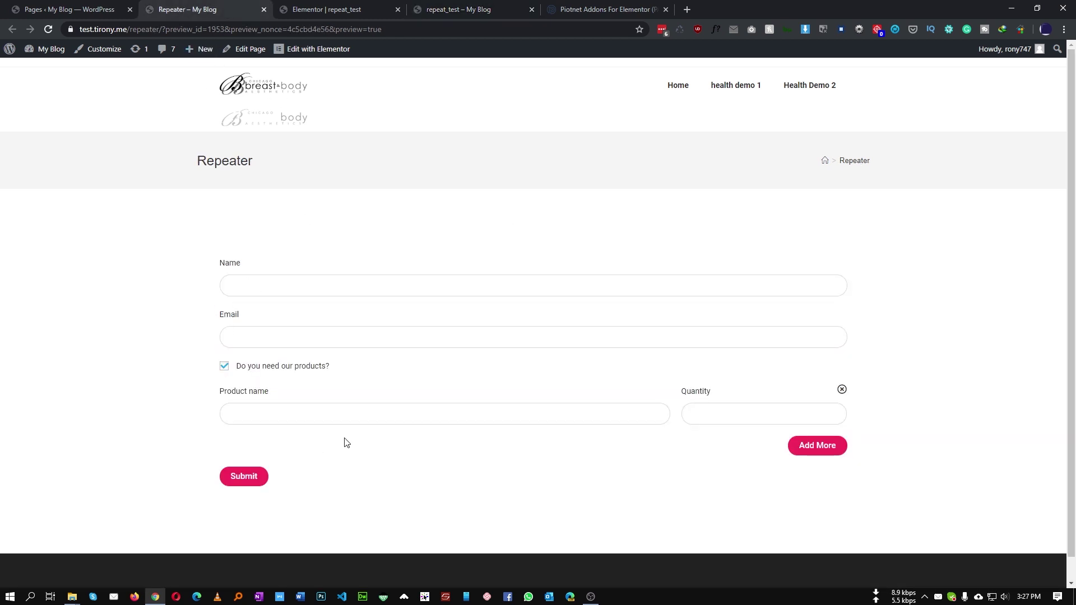
{"action": "left_click", "coordinate": [830, 453]}
{"action": "left_click", "coordinate": [817, 501]}
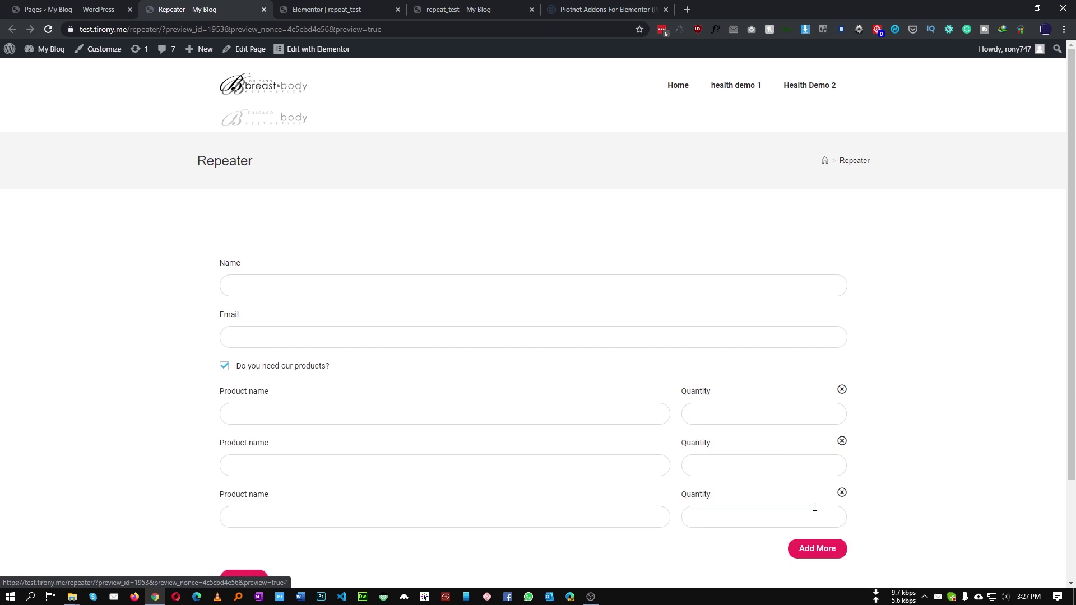
{"action": "left_click", "coordinate": [816, 550]}
{"action": "scroll", "coordinate": [726, 538], "scroll_direction": "down", "scroll_amount": 3}
{"action": "left_click", "coordinate": [842, 367]}
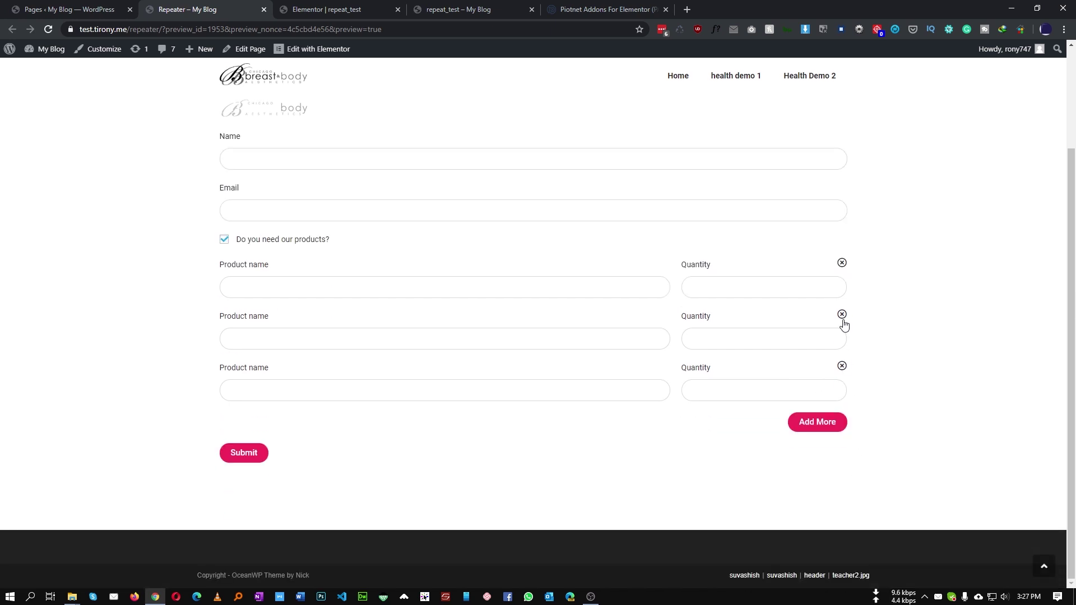
{"action": "left_click", "coordinate": [842, 315]}
{"action": "left_click", "coordinate": [842, 316]}
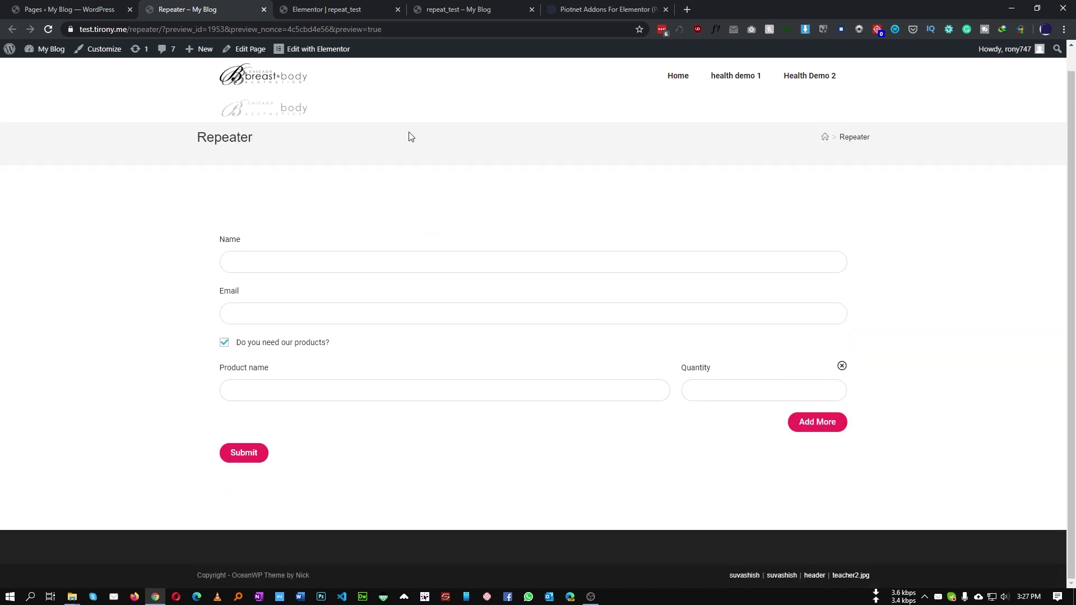
{"action": "left_click", "coordinate": [339, 7]}
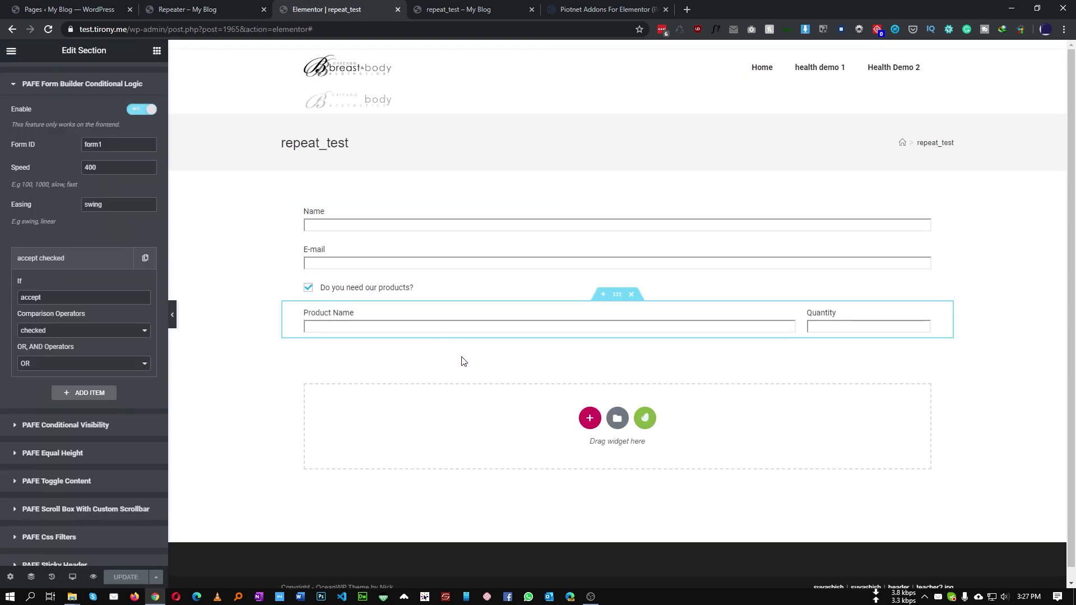
{"action": "left_click", "coordinate": [251, 8]}
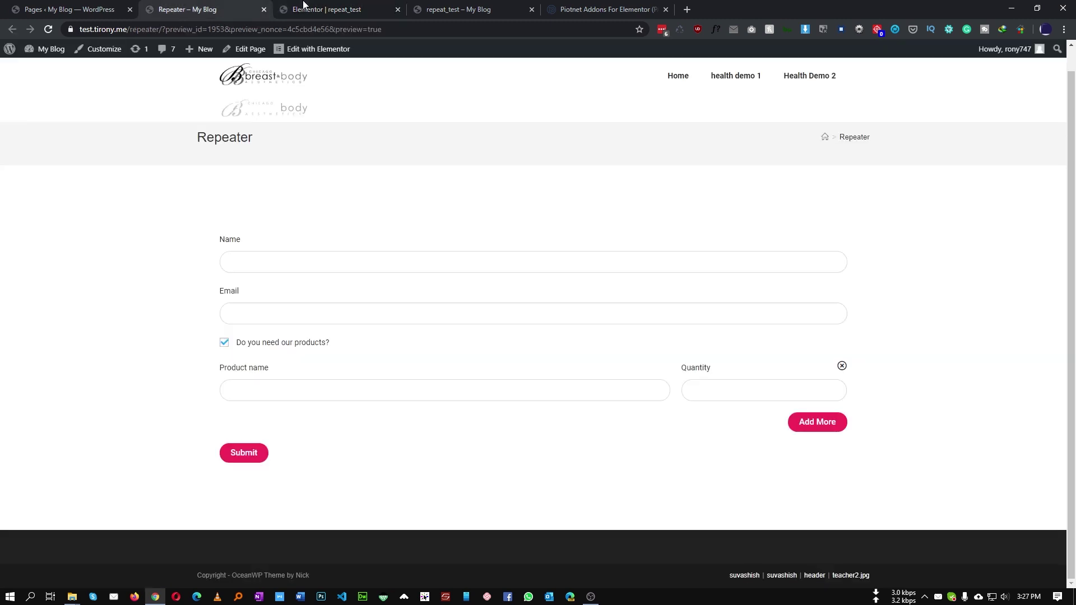
Add a single-column section below the Product Name and Quantity section and place a Button widget in it
{"action": "left_click", "coordinate": [325, 7]}
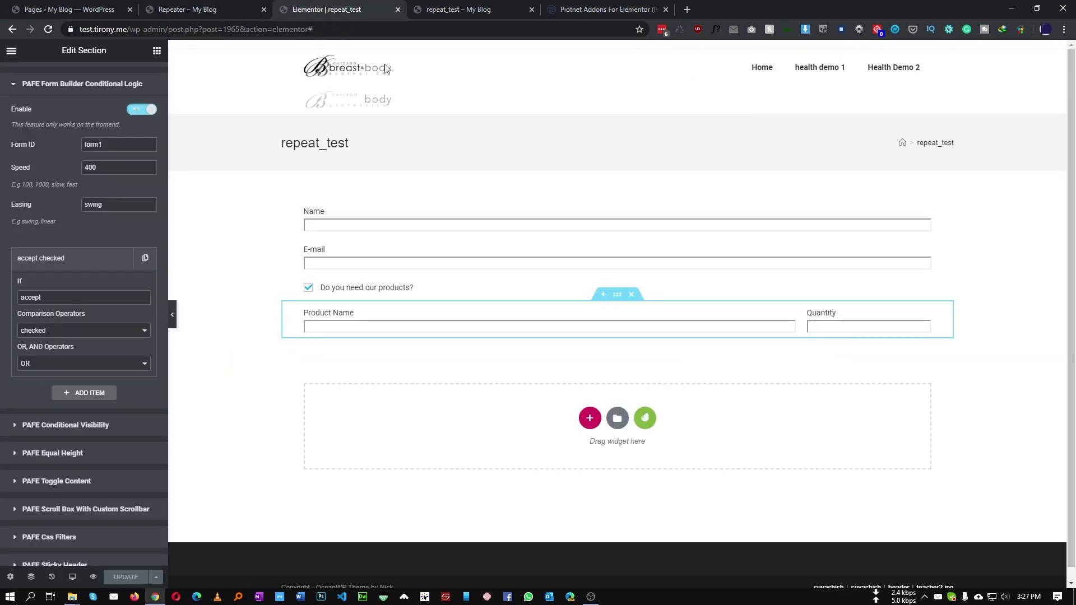
{"action": "left_click", "coordinate": [593, 419]}
{"action": "left_click", "coordinate": [464, 440]}
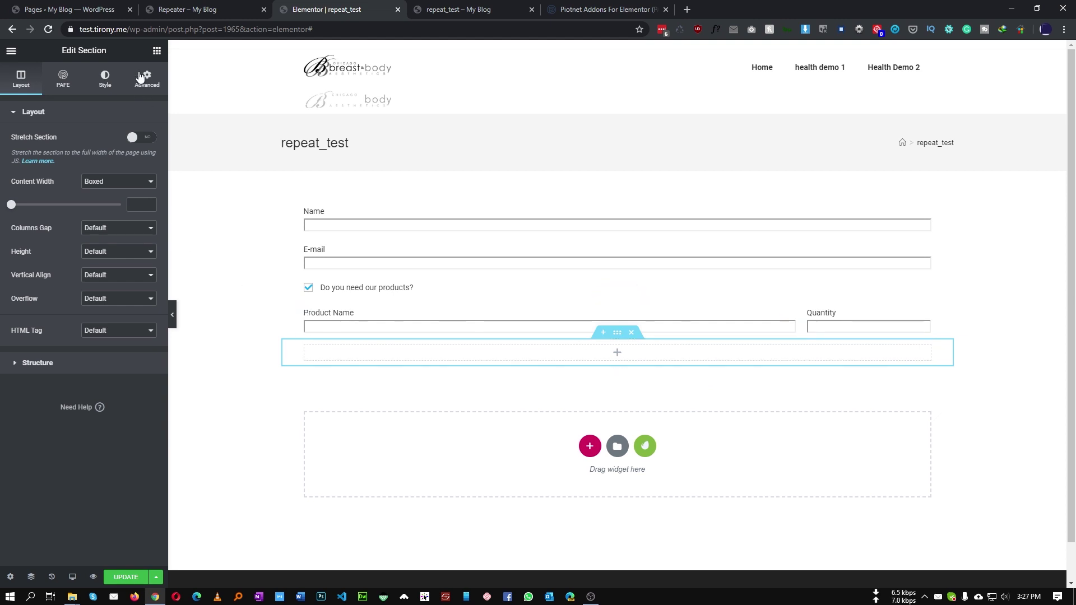
{"action": "left_click", "coordinate": [157, 51]}
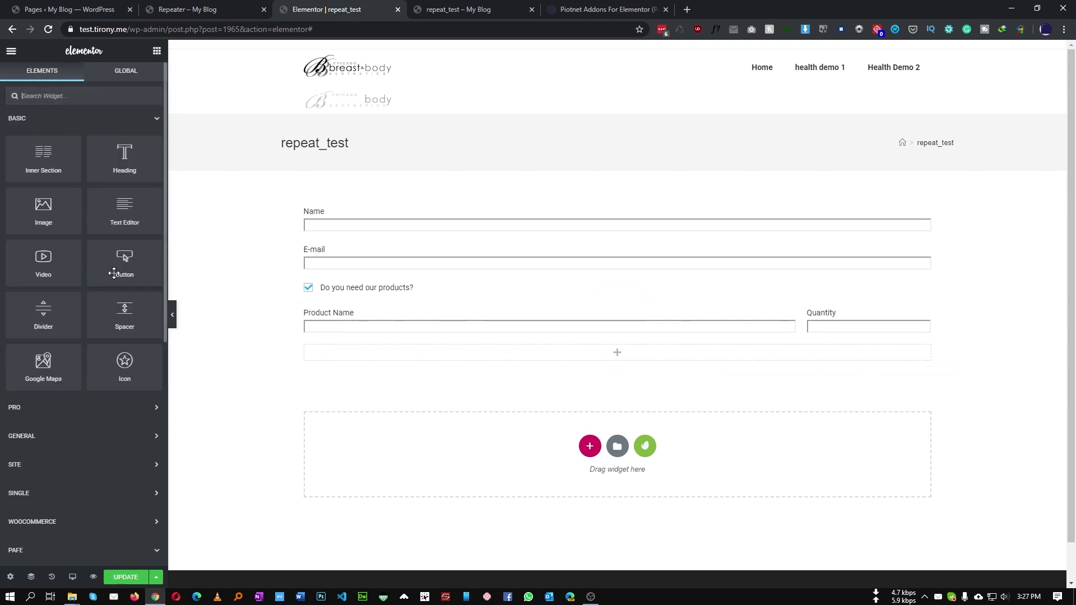
{"action": "left_click_drag", "start_coordinate": [126, 264], "coordinate": [445, 351]}
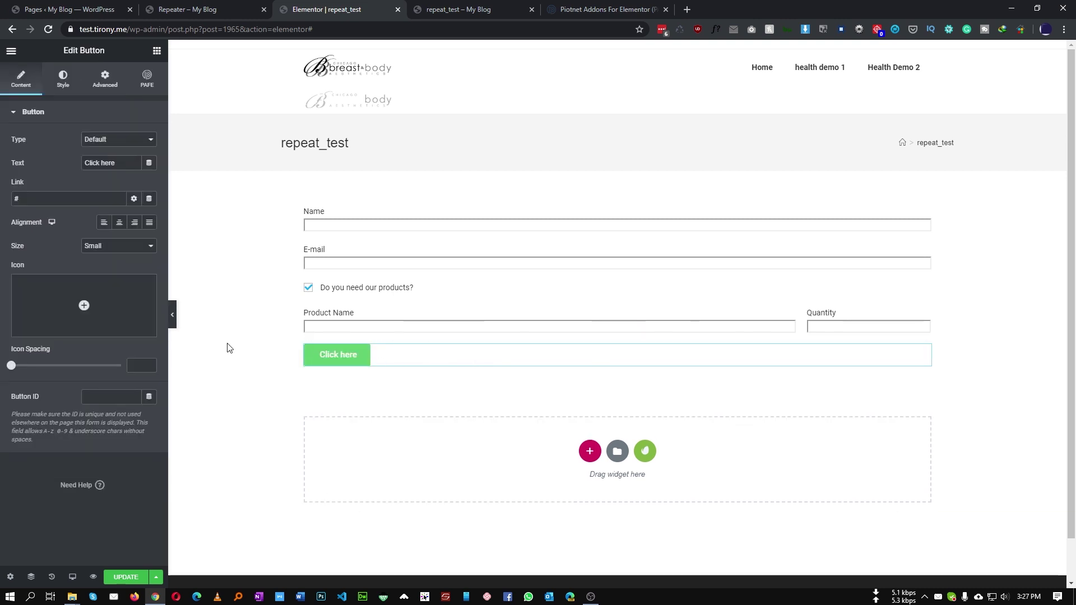
Align the new button right, set its text to Add More, and update the page
{"action": "left_click", "coordinate": [134, 223]}
{"action": "left_click_drag", "start_coordinate": [128, 167], "coordinate": [16, 168]}
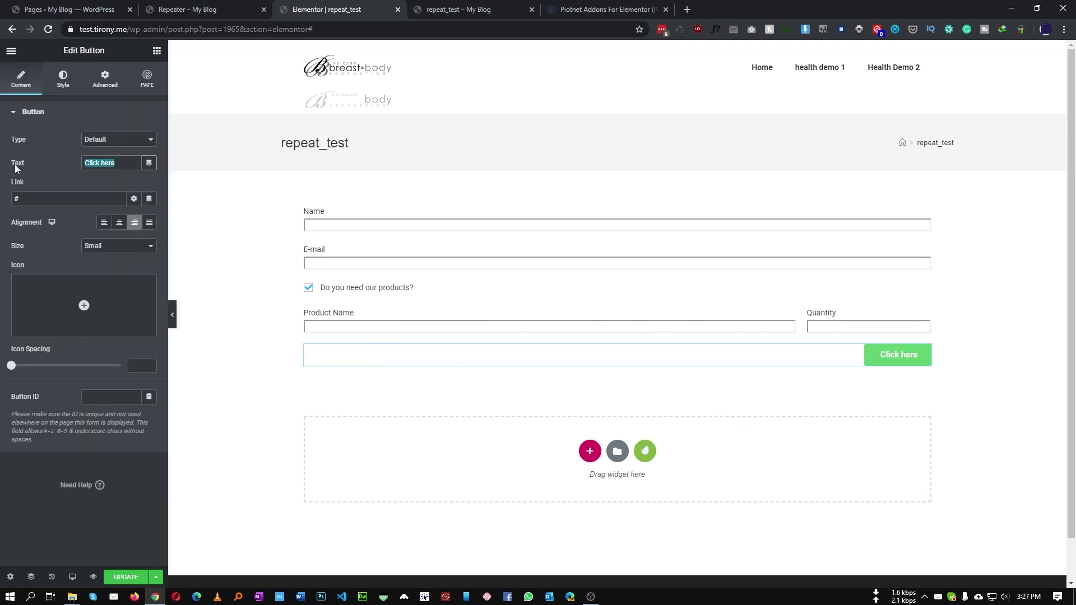
{"action": "type", "text": "Add Mo"}
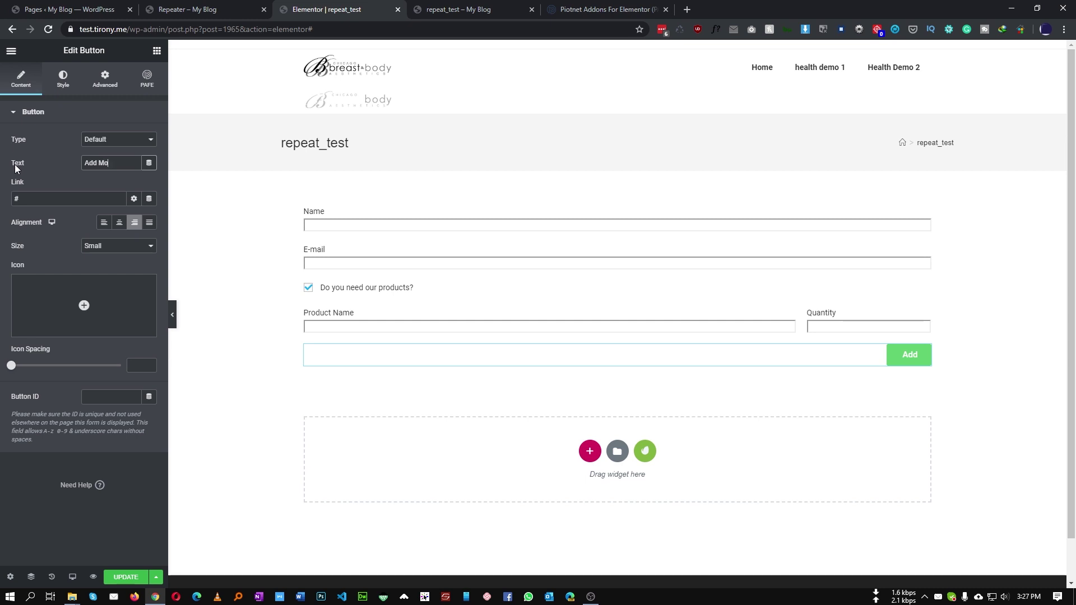
{"action": "type", "text": "re"}
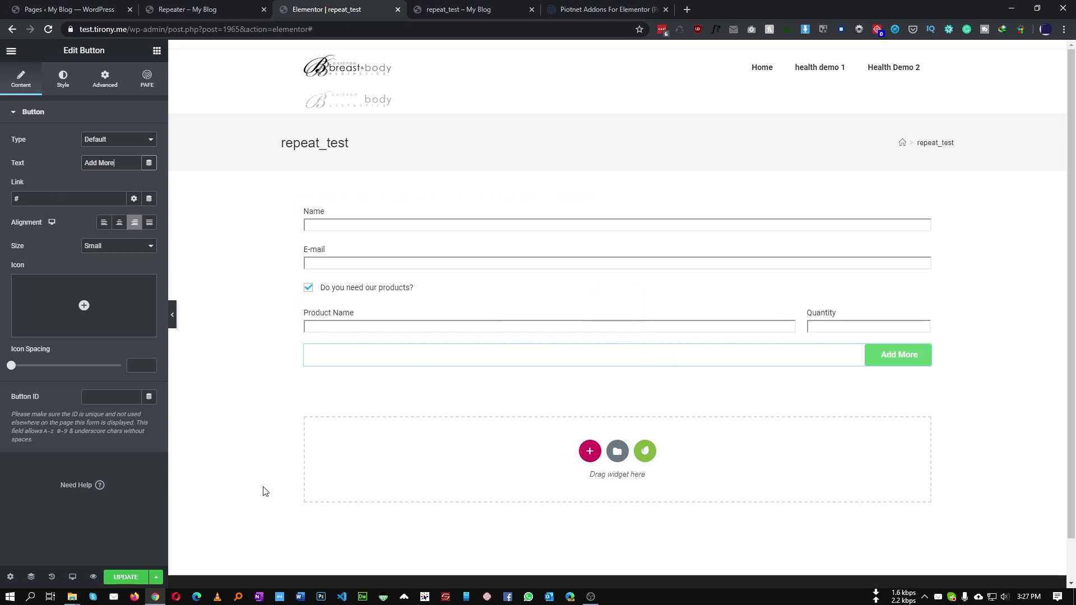
{"action": "left_click", "coordinate": [128, 578]}
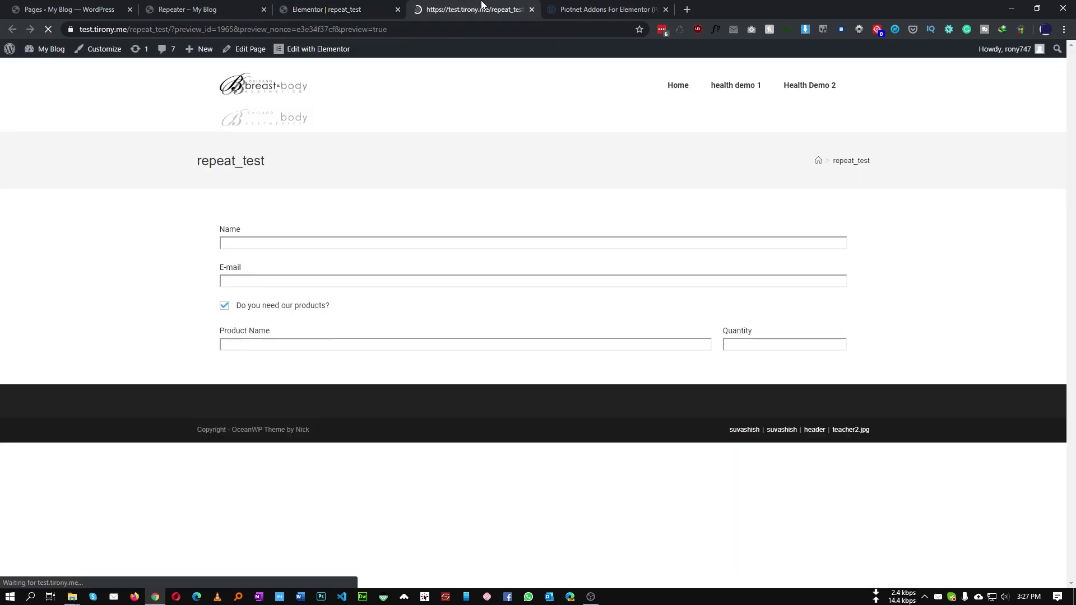
Toggle the acceptance checkbox in the repeat_test preview to check how the product fields and Add More button respond
{"action": "left_click", "coordinate": [481, 7]}
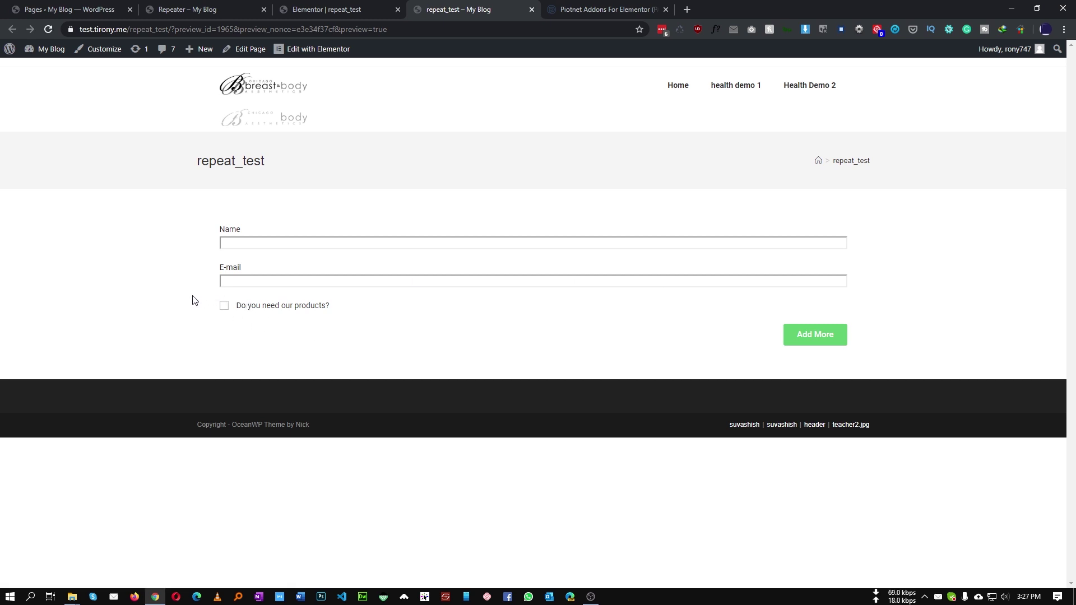
{"action": "left_click", "coordinate": [224, 307]}
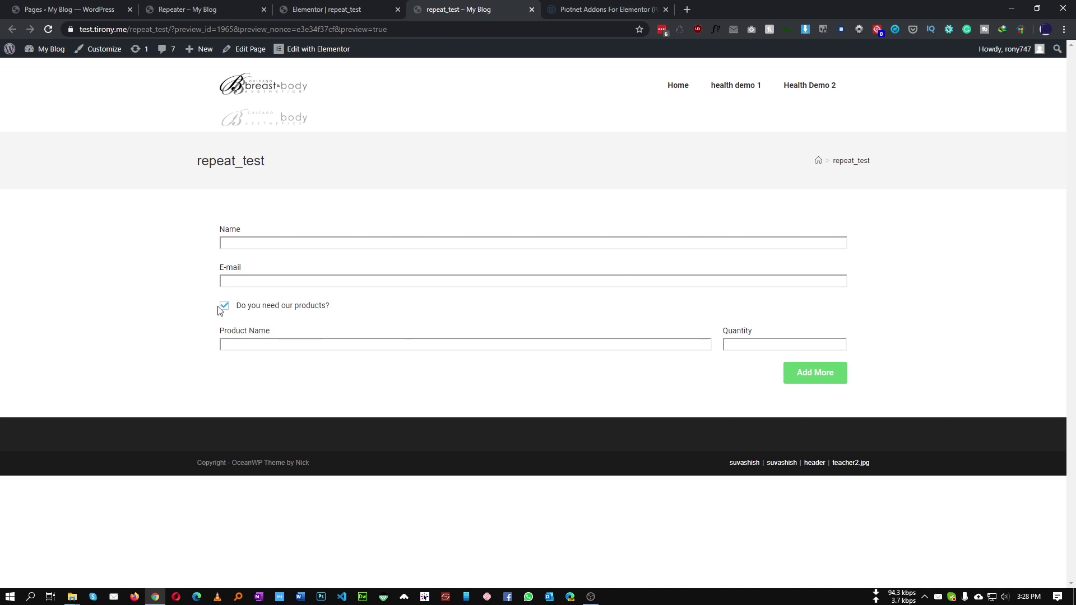
{"action": "left_click", "coordinate": [225, 306]}
Enable PAFE Form Builder Conditional Logic for the Add More button's section with the Form ID form1
{"action": "left_click", "coordinate": [327, 10]}
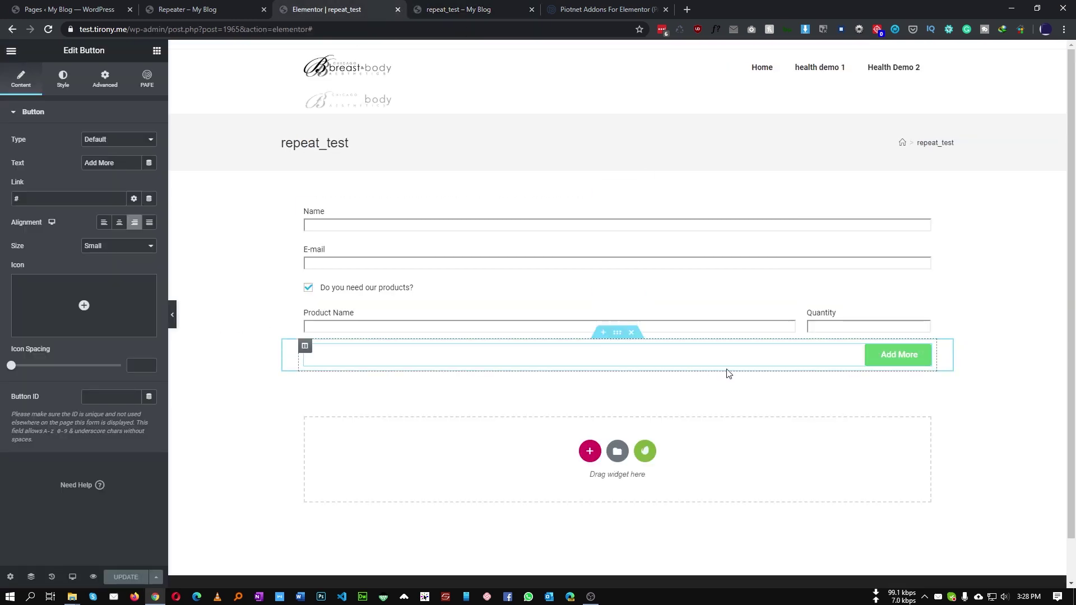
{"action": "left_click", "coordinate": [617, 334]}
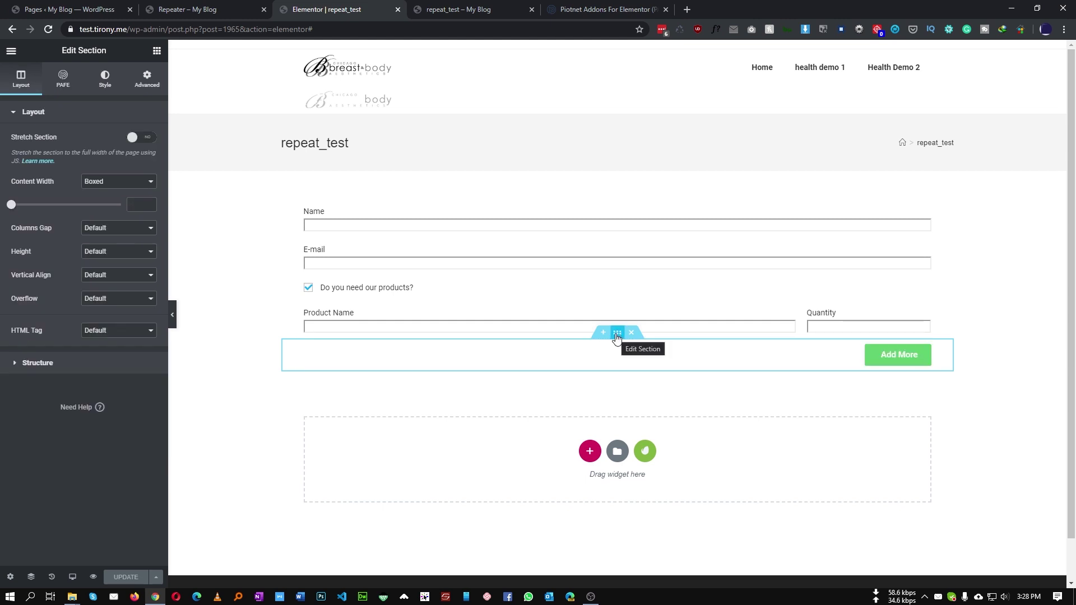
{"action": "left_click", "coordinate": [56, 88]}
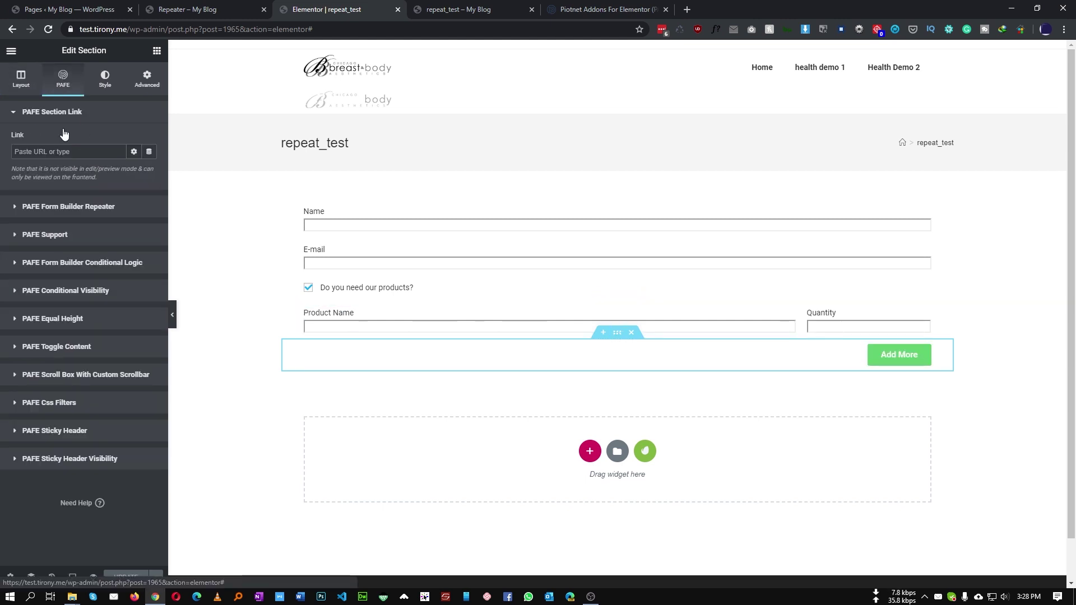
{"action": "left_click", "coordinate": [88, 262]}
{"action": "left_click", "coordinate": [143, 222]}
{"action": "left_click", "coordinate": [93, 256]}
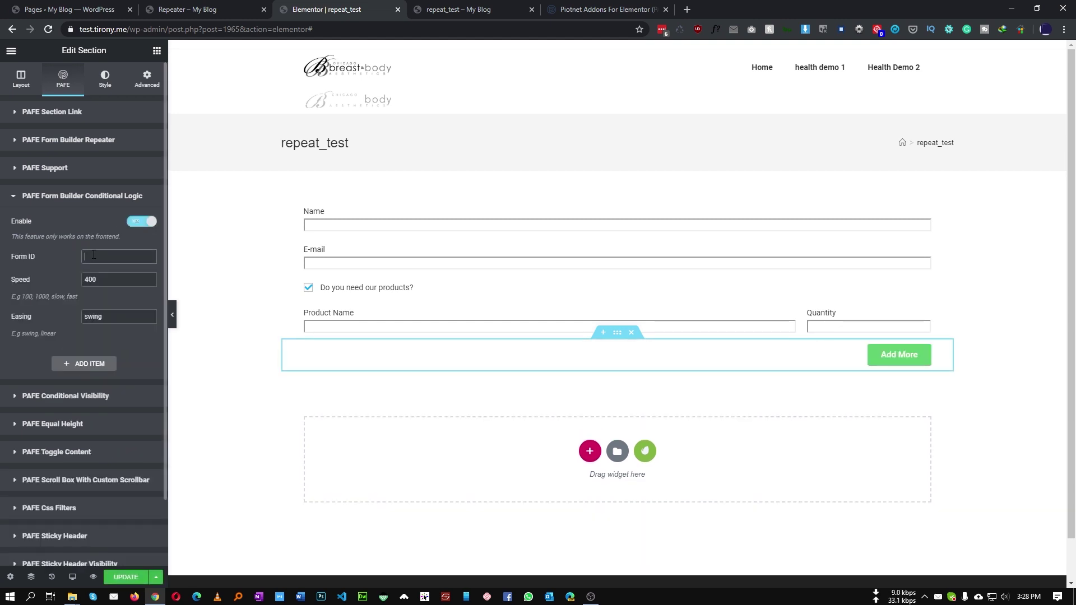
{"action": "type", "text": "form1"}
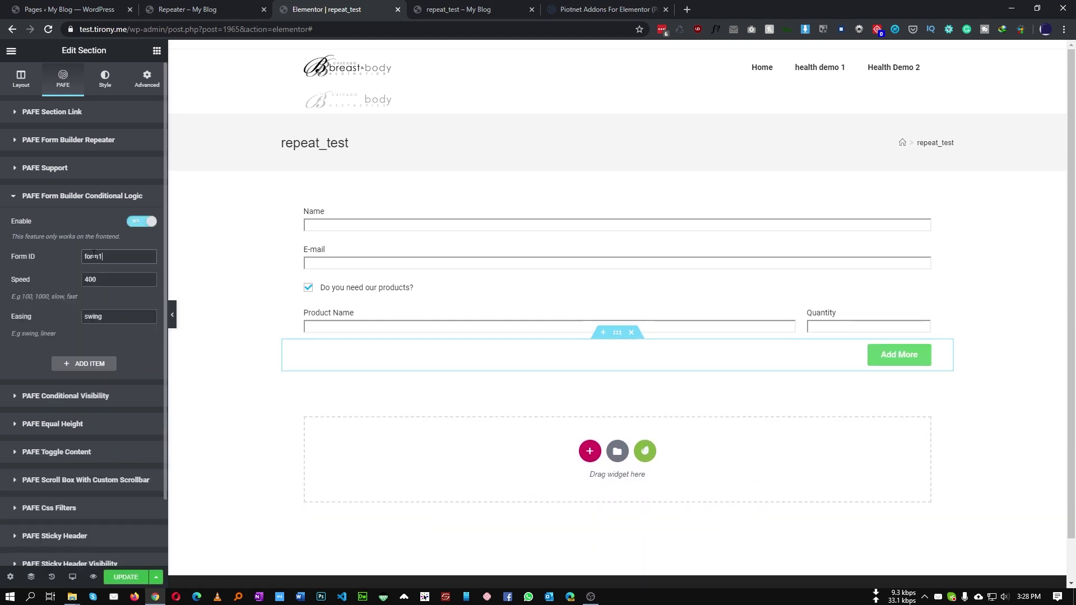
Add a condition item to the Add More section's conditional logic and select the acceptance checkbox's Field ID for reuse
{"action": "left_click", "coordinate": [81, 364]}
{"action": "left_click", "coordinate": [71, 410]}
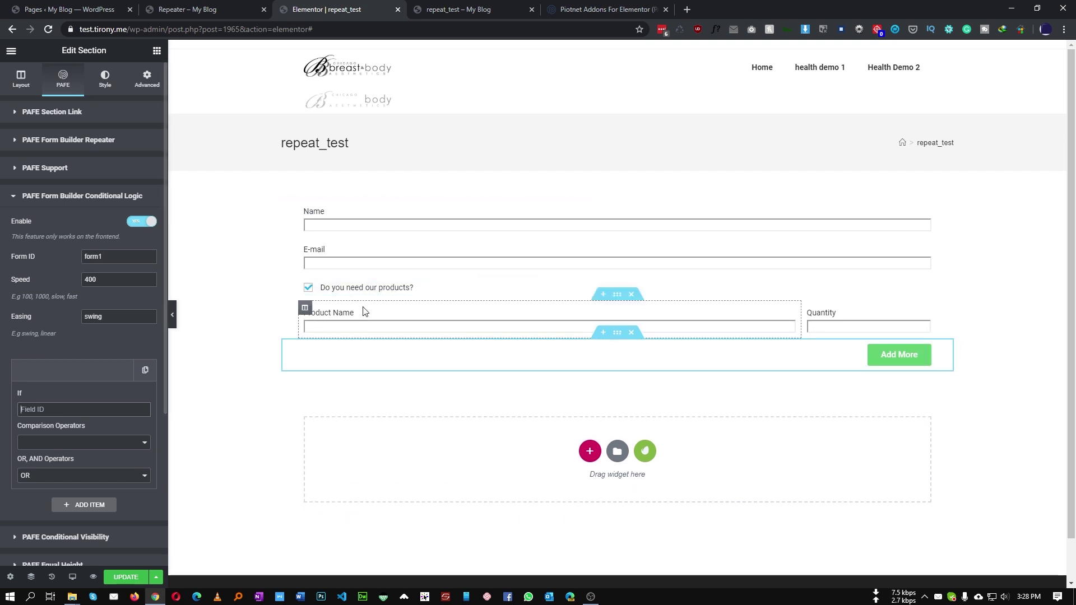
{"action": "left_click", "coordinate": [390, 289]}
{"action": "left_click", "coordinate": [391, 289]}
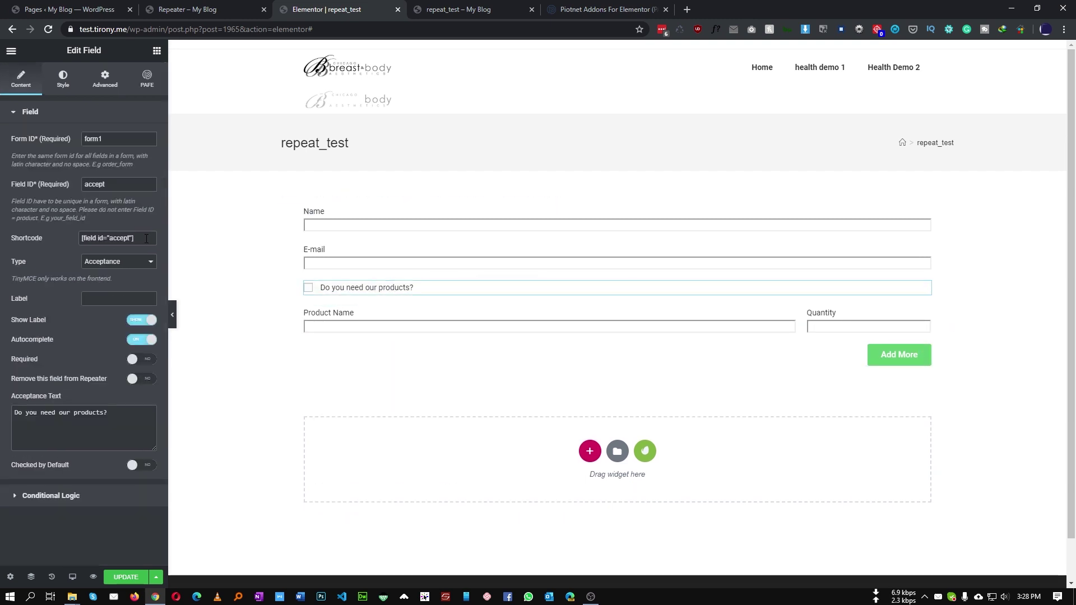
{"action": "left_click", "coordinate": [63, 186]}
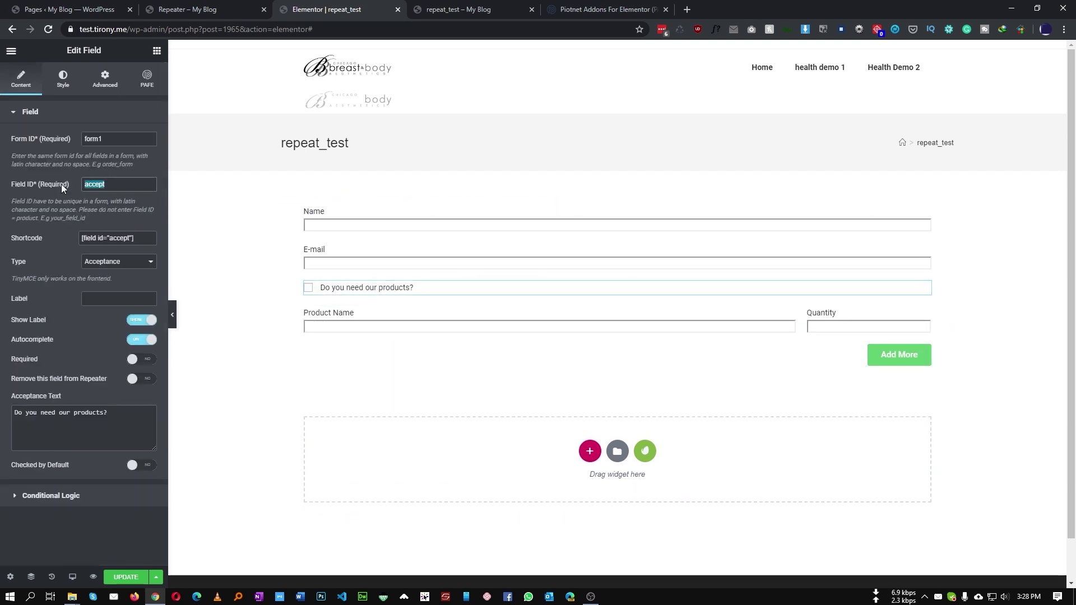
Set the Add More section's condition to field accept with the checked operator, and update the page
{"action": "left_click", "coordinate": [860, 359]}
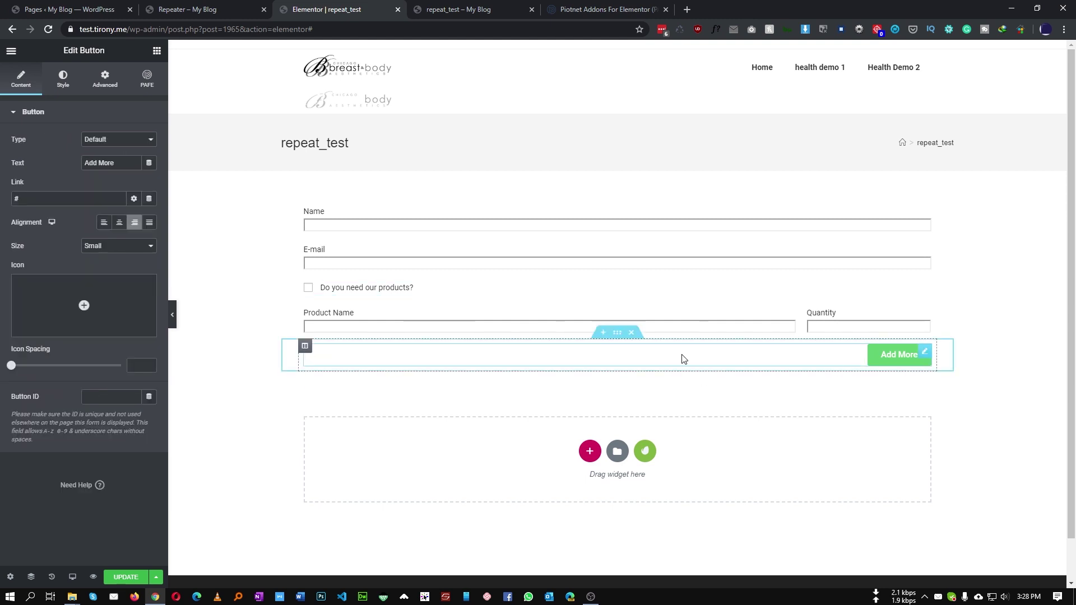
{"action": "left_click", "coordinate": [616, 334]}
{"action": "left_click", "coordinate": [85, 365]}
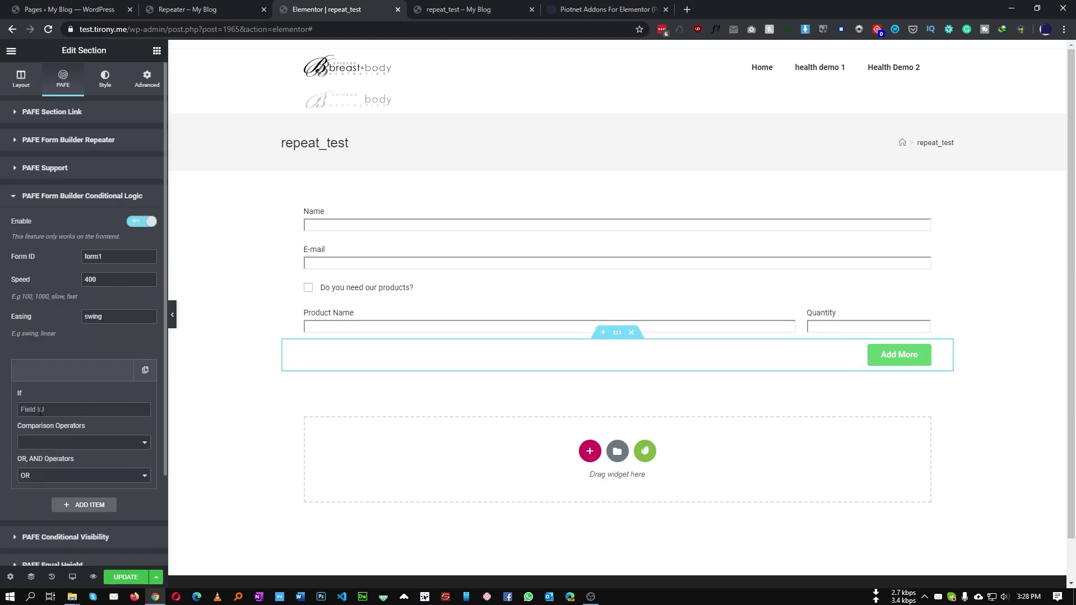
{"action": "left_click", "coordinate": [40, 410]}
{"action": "type", "text": "accept"}
{"action": "left_click", "coordinate": [83, 442]}
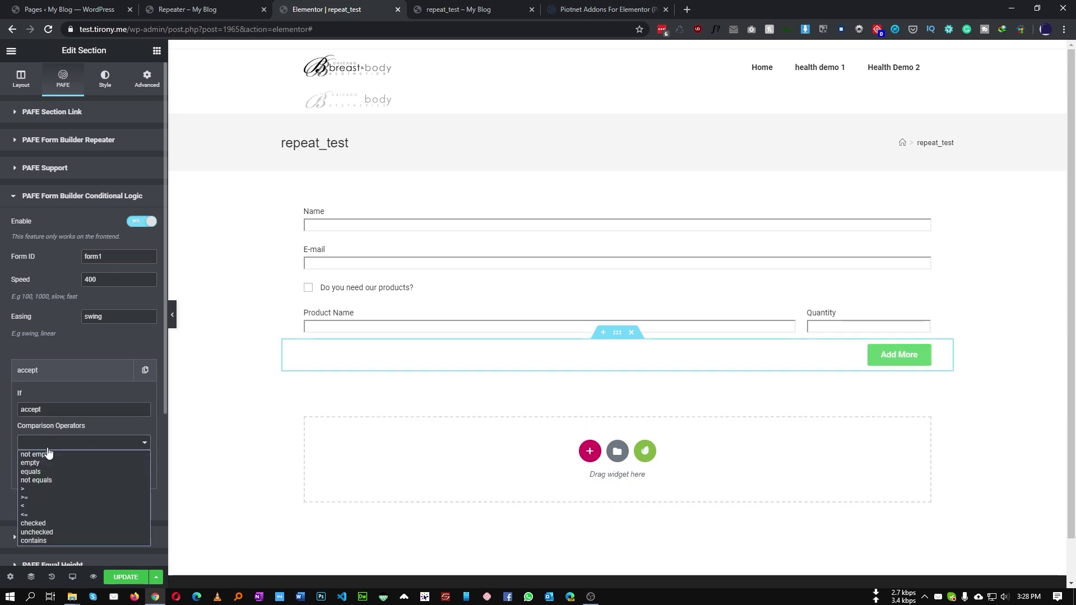
{"action": "left_click", "coordinate": [52, 525]}
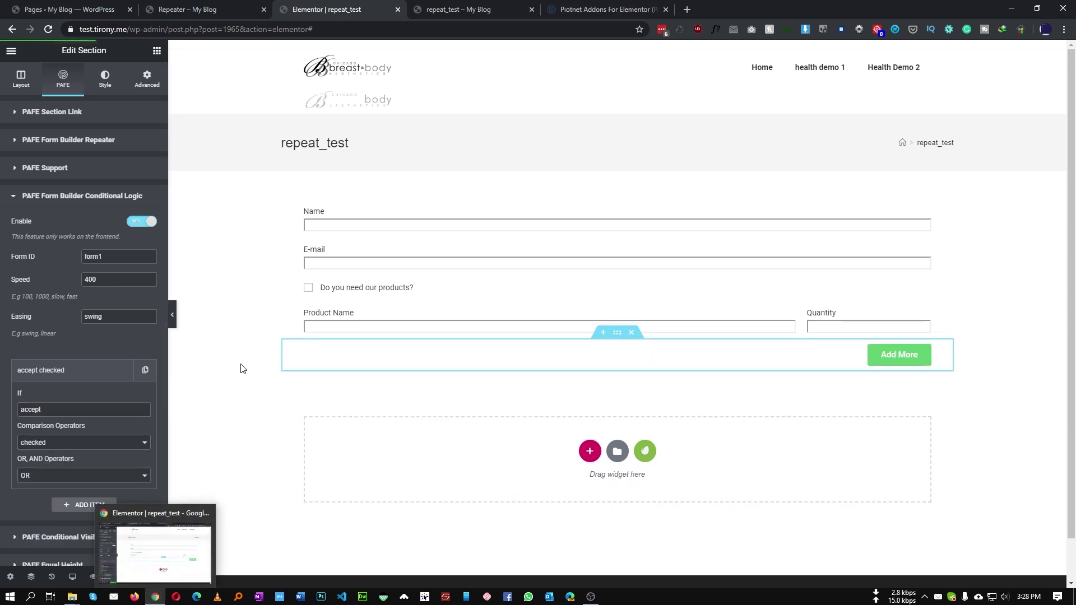
Tick the acceptance checkbox in the repeat_test preview to check the product fields and Add More button, and return to the Elementor editor
{"action": "left_click", "coordinate": [449, 9]}
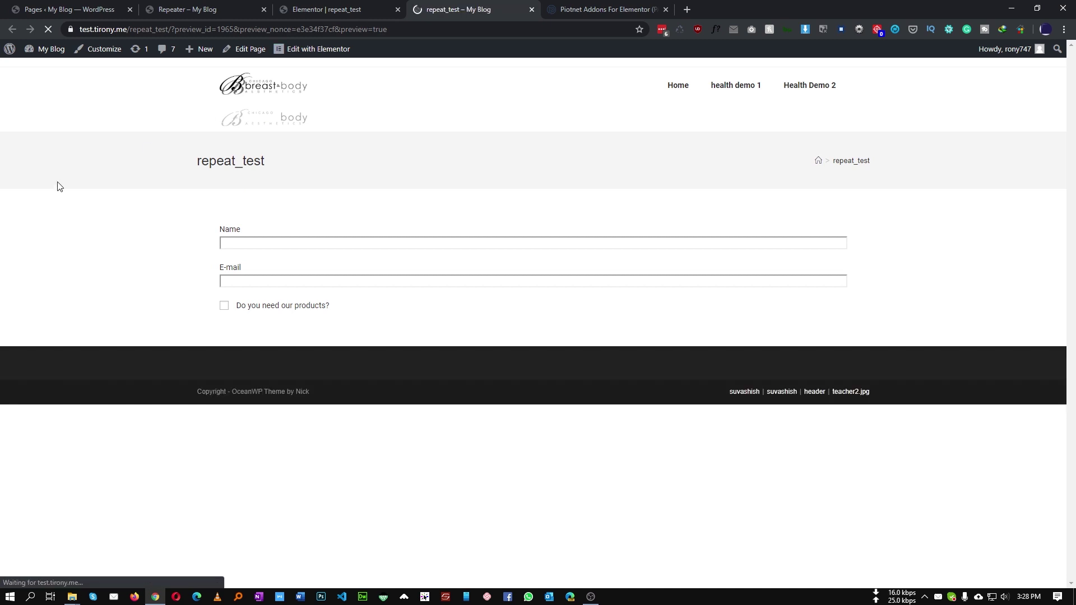
{"action": "left_click", "coordinate": [224, 306]}
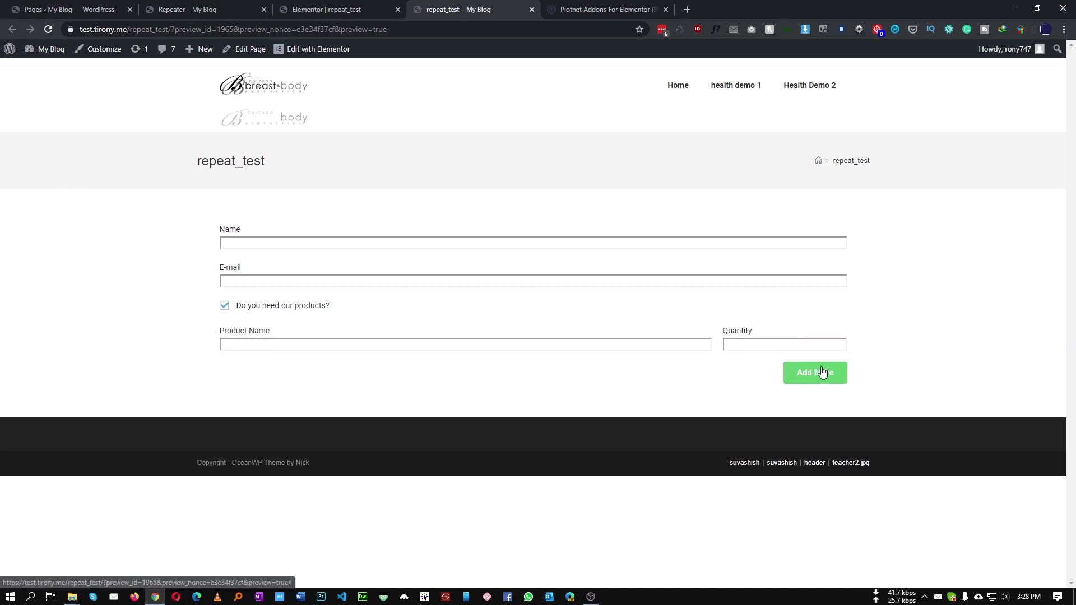
{"action": "left_click", "coordinate": [313, 7]}
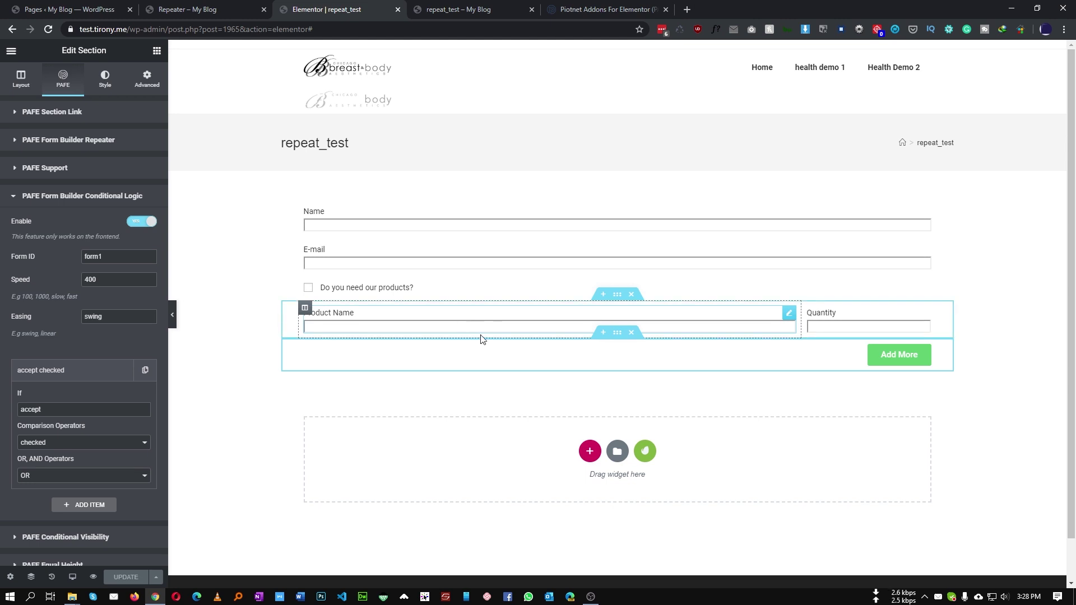
Enable the PAFE Form Builder Repeater for the Product Name and Quantity section with the Form ID form1
{"action": "left_click", "coordinate": [617, 295]}
{"action": "left_click", "coordinate": [60, 197]}
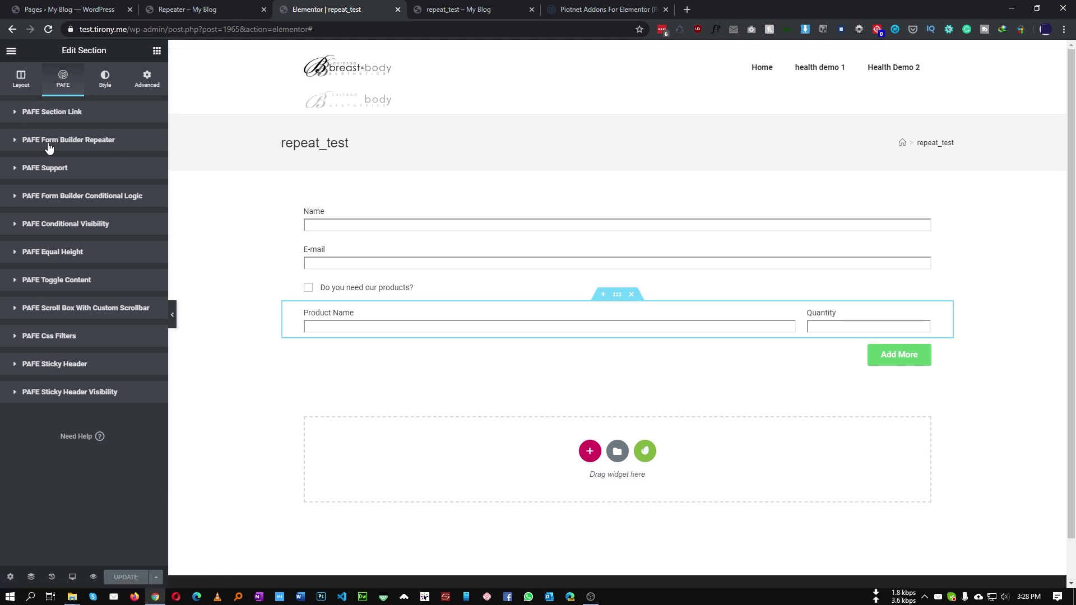
{"action": "left_click", "coordinate": [73, 142]}
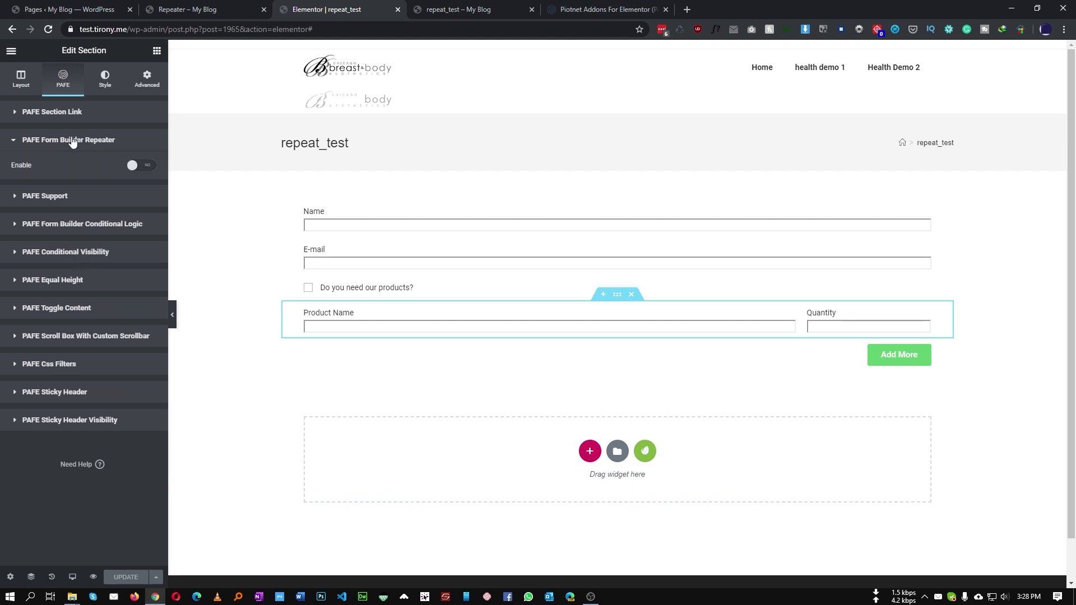
{"action": "left_click", "coordinate": [135, 167]}
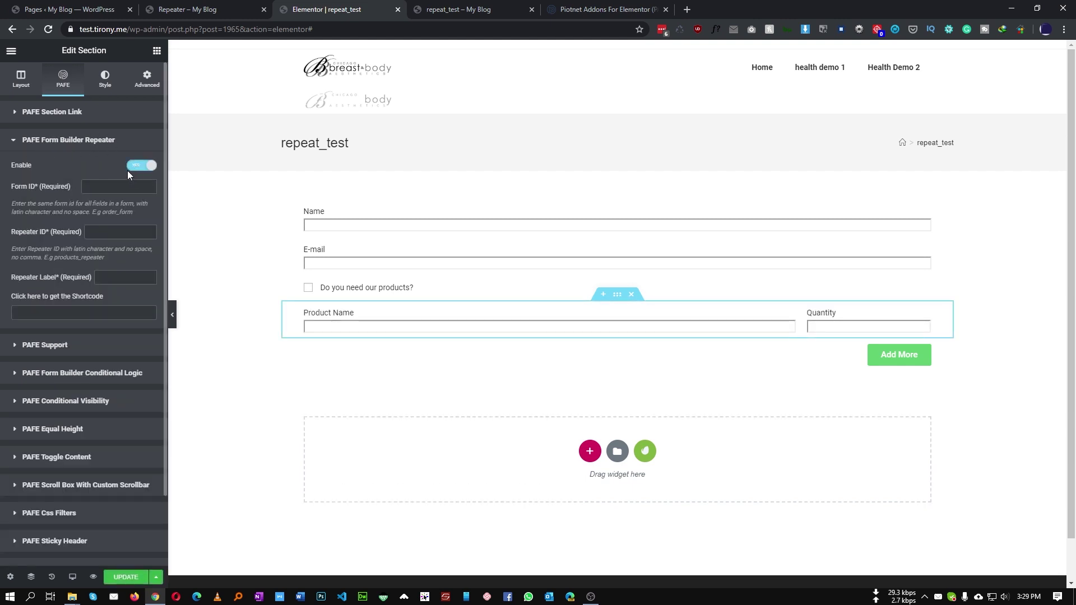
{"action": "left_click", "coordinate": [107, 183]}
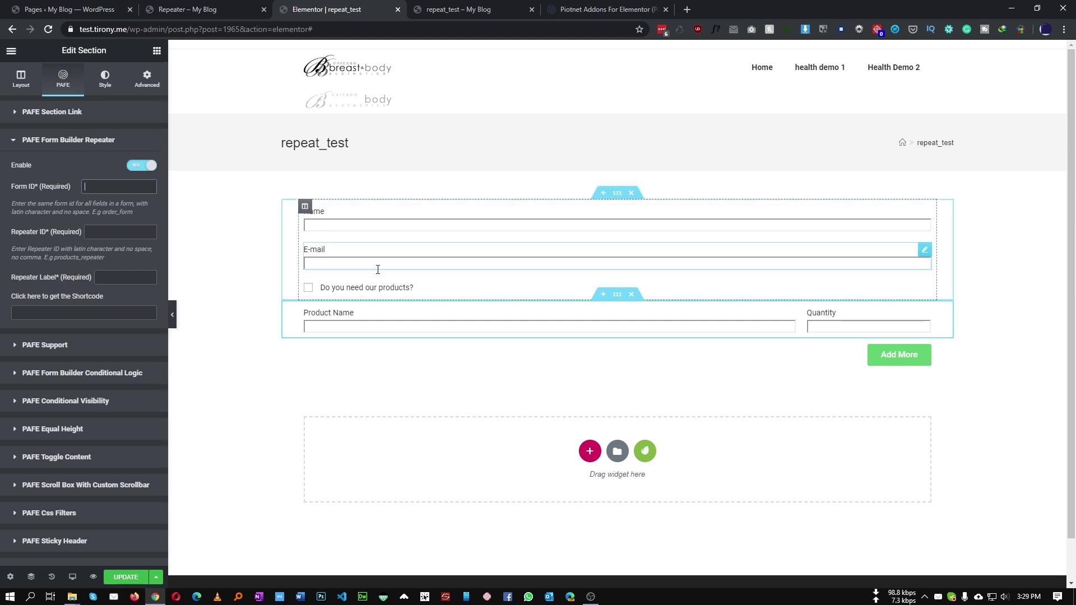
{"action": "type", "text": "form1"}
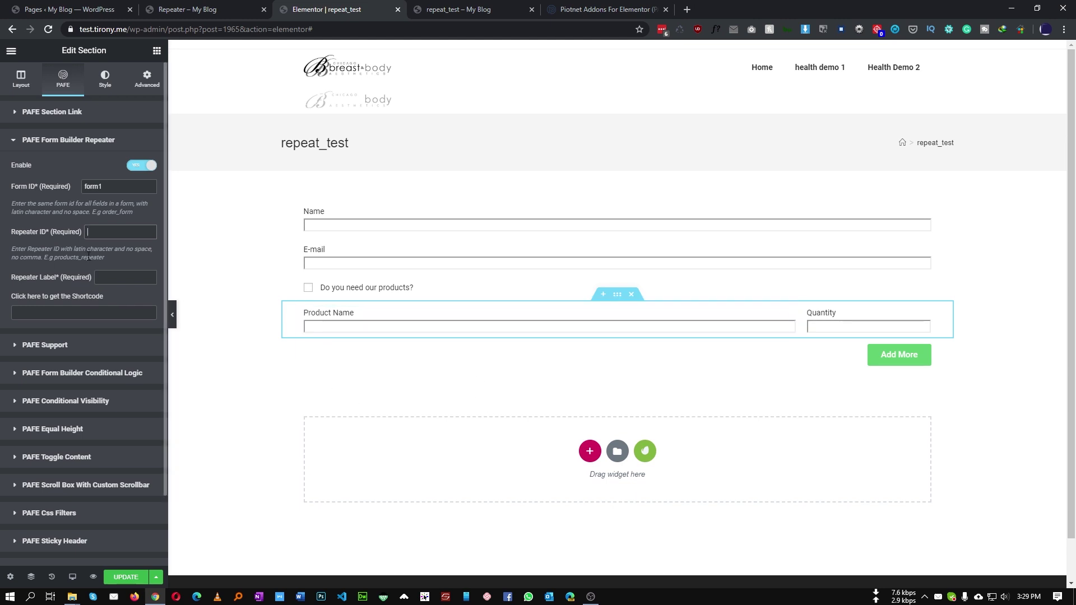
Set the Repeater ID to repeat1 and the Repeater Label to Product Repeater, and update the page
{"action": "left_click", "coordinate": [102, 231]}
{"action": "type", "text": "rep"}
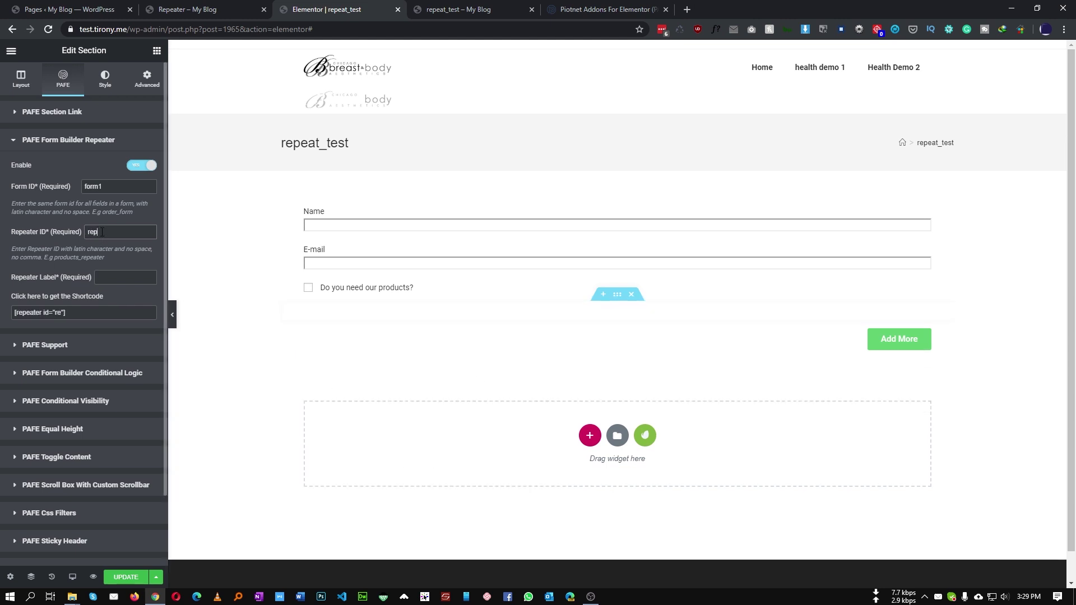
{"action": "type", "text": "eat1"}
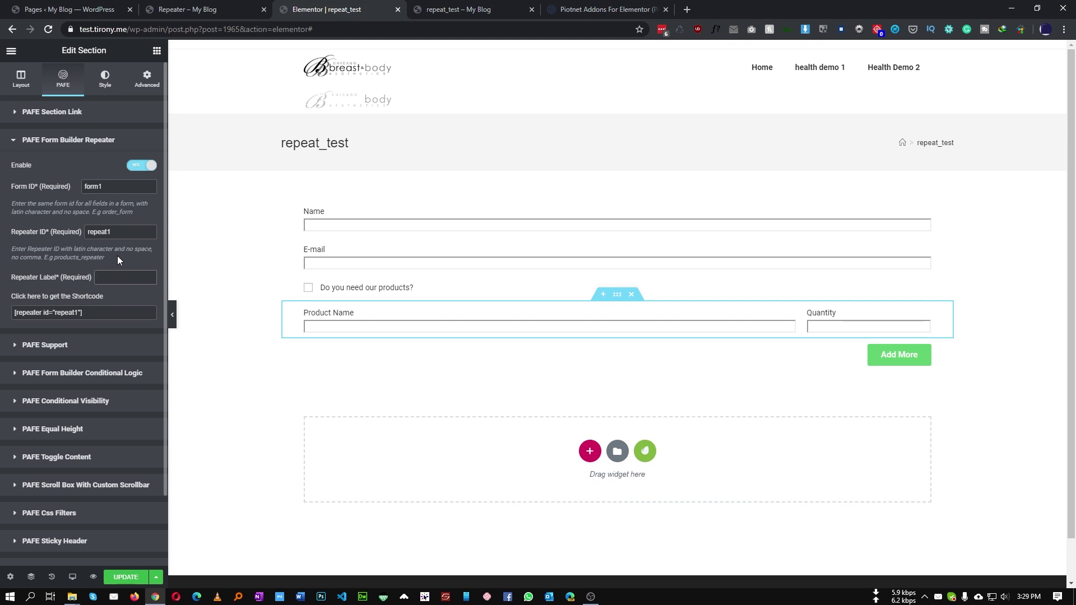
{"action": "type", "text": "P"}
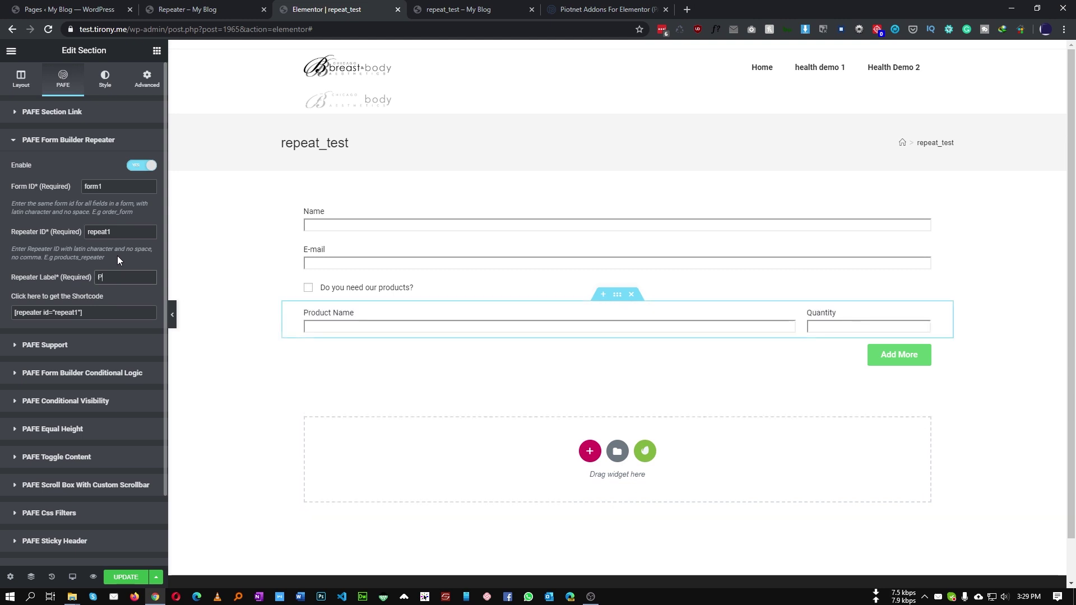
{"action": "type", "text": "roduct Re"}
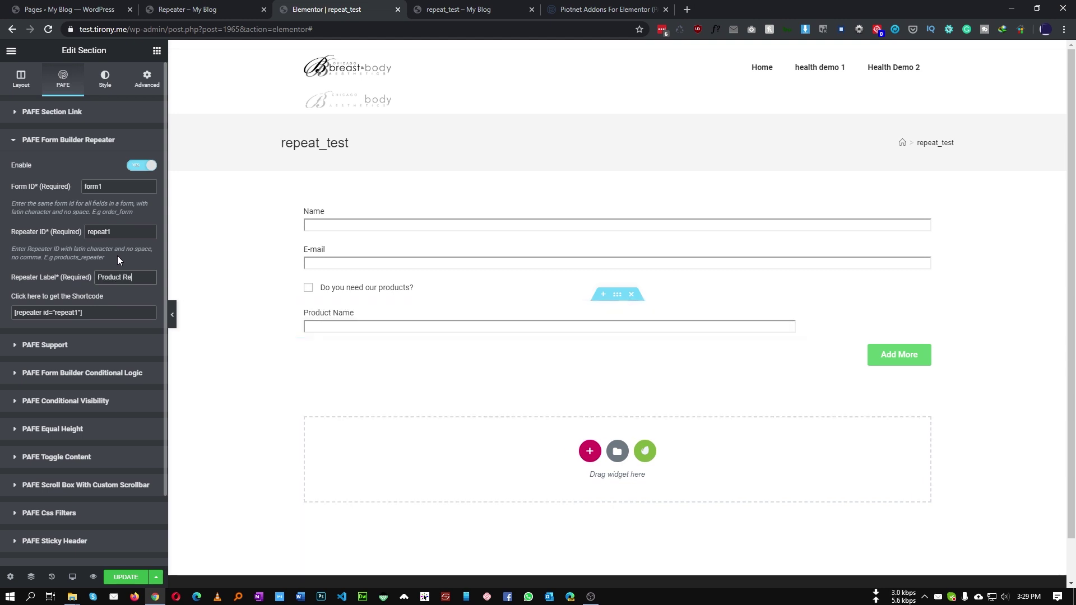
{"action": "type", "text": "peater"}
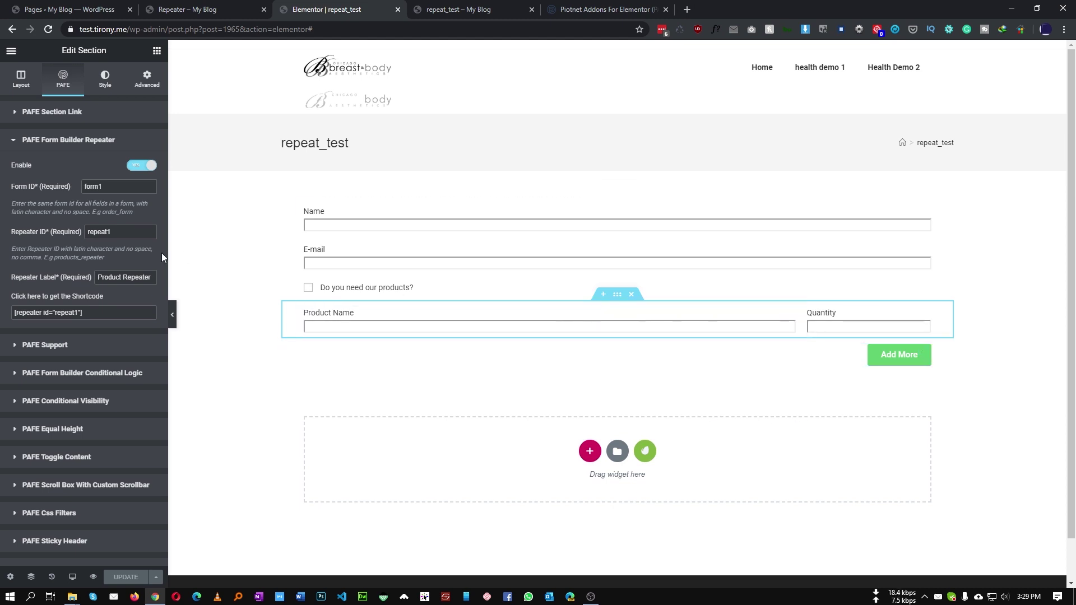
Copy the section's Repeater ID and enable the PAFE Form Builder Repeater Trigger for the Add More button
{"action": "left_click", "coordinate": [25, 231]}
{"action": "key", "text": "ctrl+c"}
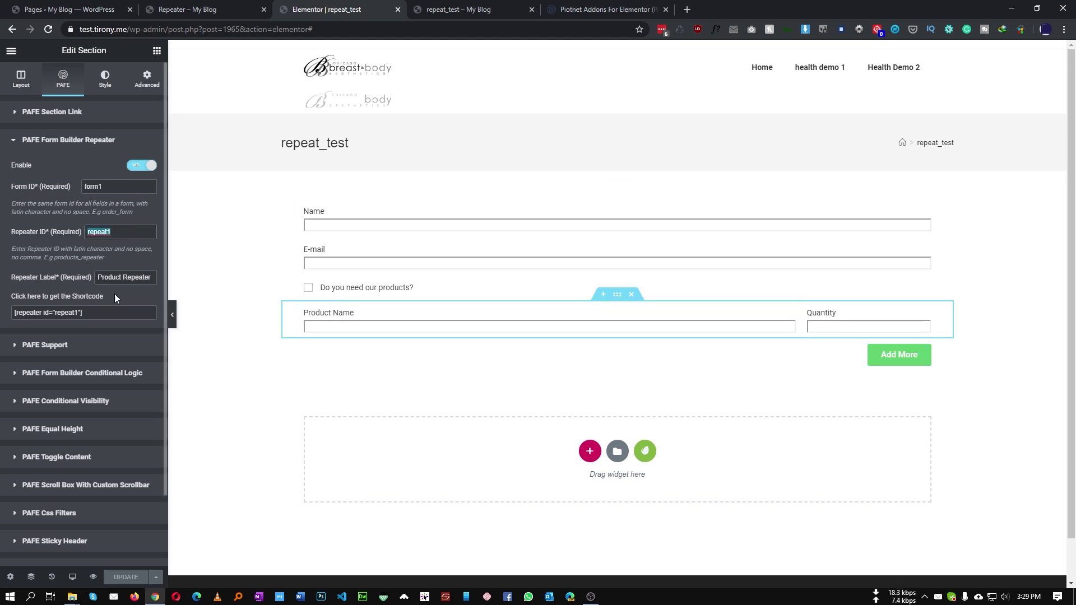
{"action": "left_click", "coordinate": [925, 356]}
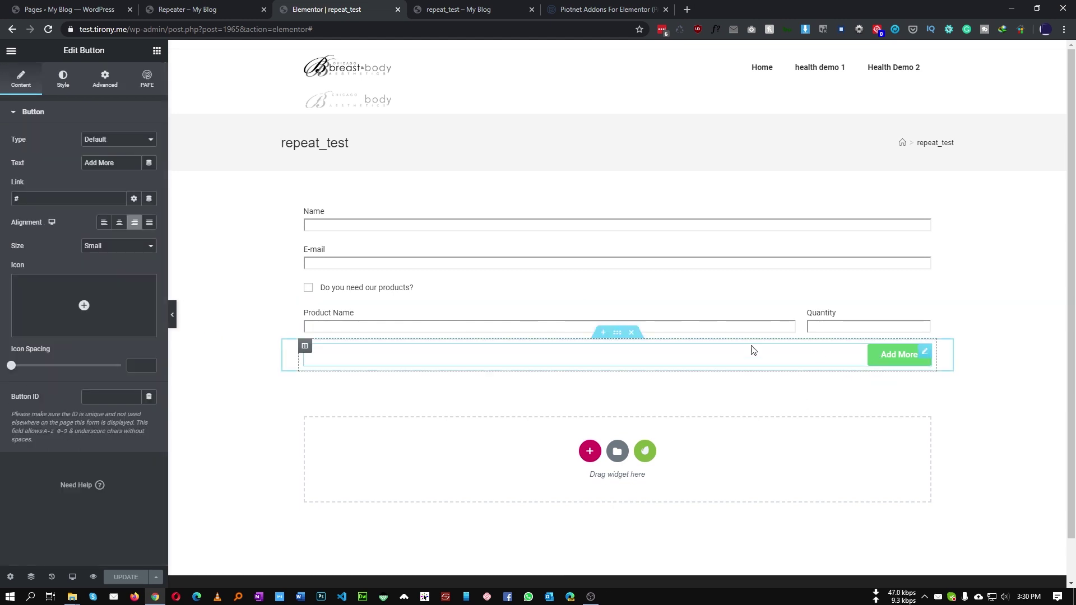
{"action": "left_click", "coordinate": [145, 81]}
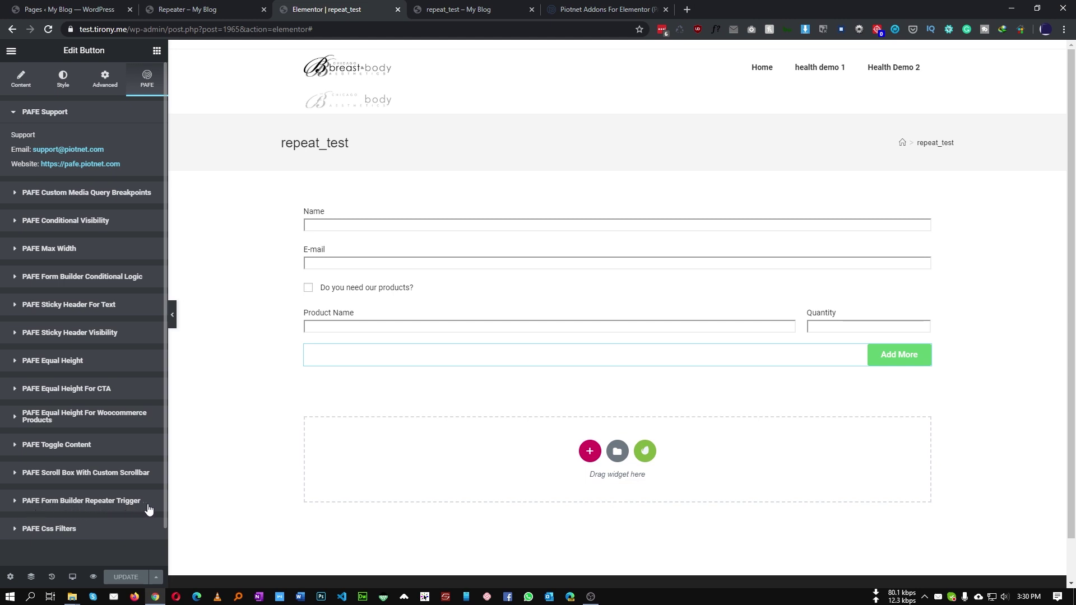
{"action": "left_click", "coordinate": [104, 507]}
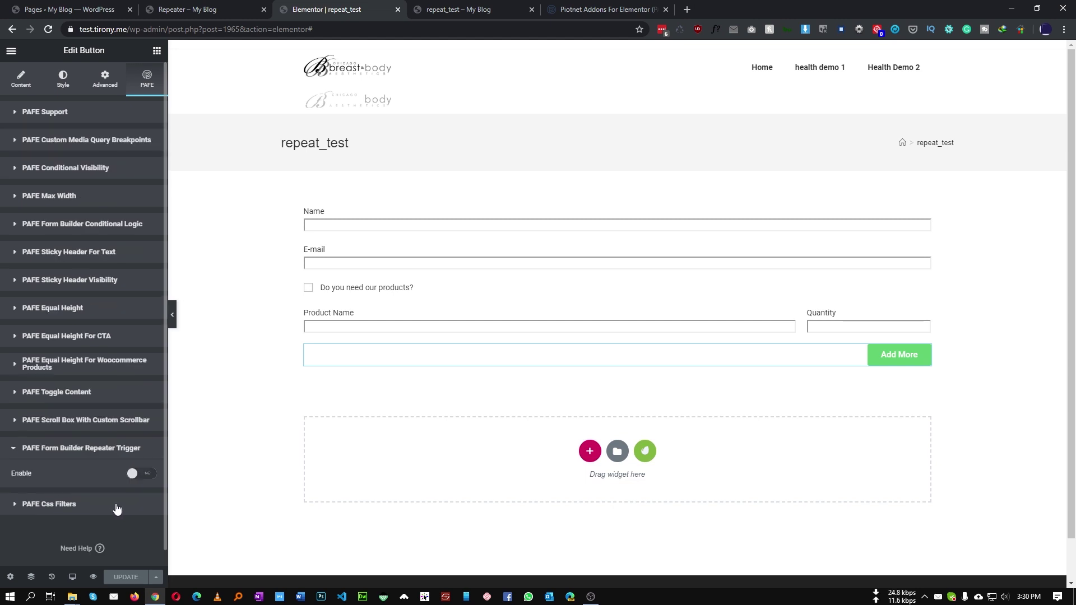
{"action": "left_click", "coordinate": [130, 476]}
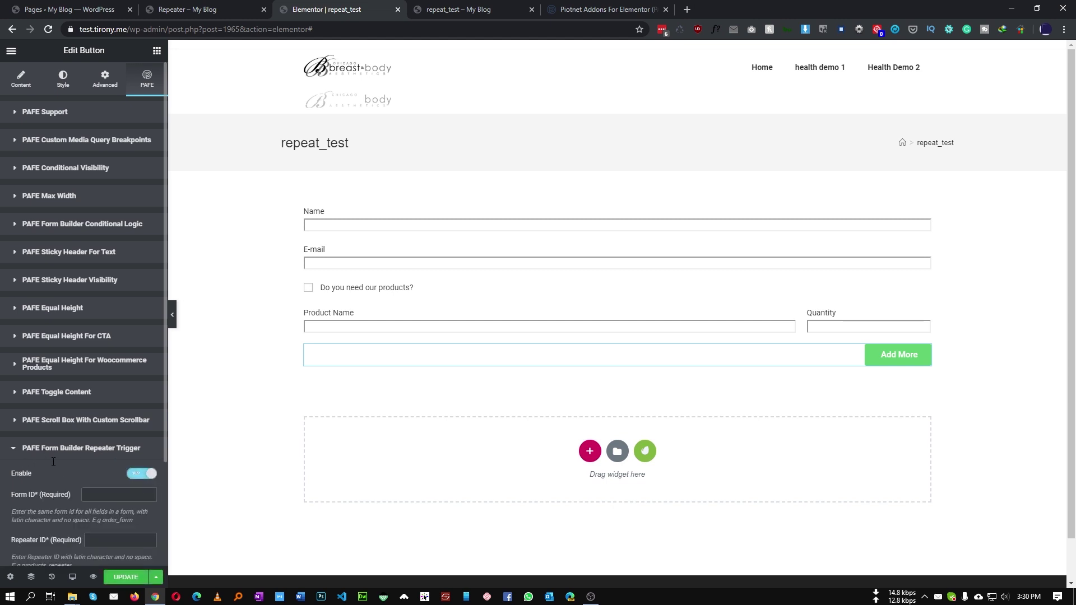
Give the Add More trigger the Form ID form1 and Repeater ID repeat1, keep its action as Add, and update the page
{"action": "scroll", "coordinate": [82, 475], "scroll_direction": "down", "scroll_amount": 2}
{"action": "left_click", "coordinate": [93, 367]}
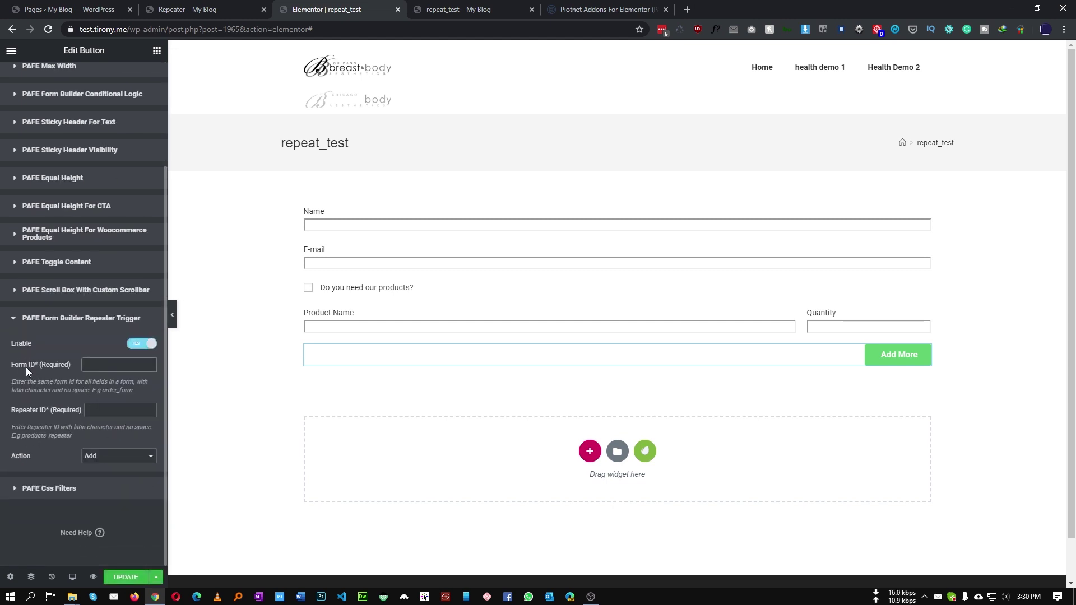
{"action": "type", "text": "m1"}
{"action": "key", "text": "Tab"}
{"action": "key", "text": "ctrl+v"}
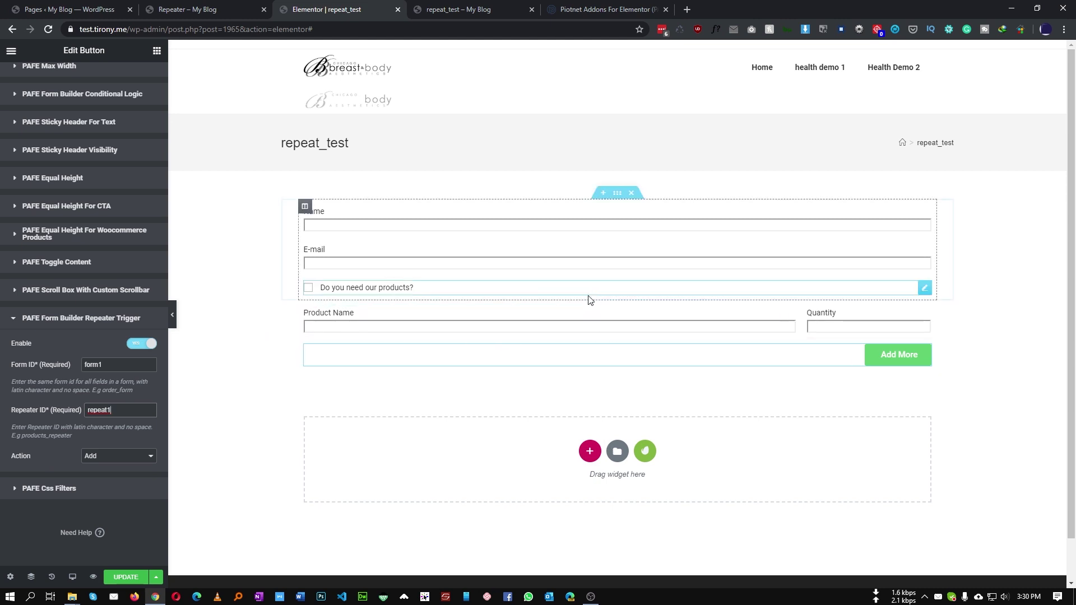
{"action": "left_click", "coordinate": [107, 458]}
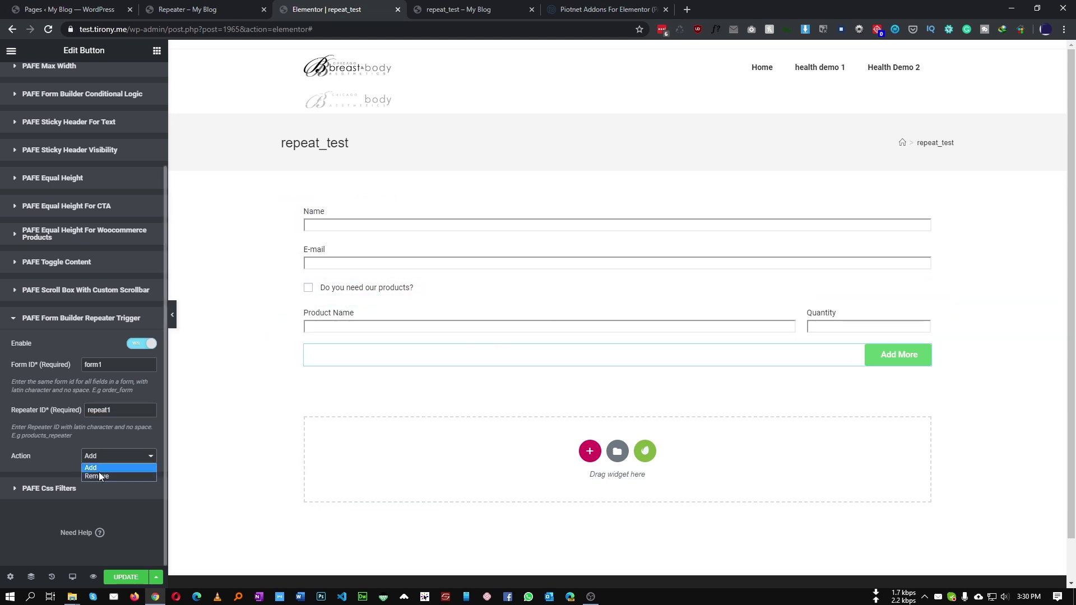
{"action": "left_click", "coordinate": [50, 458]}
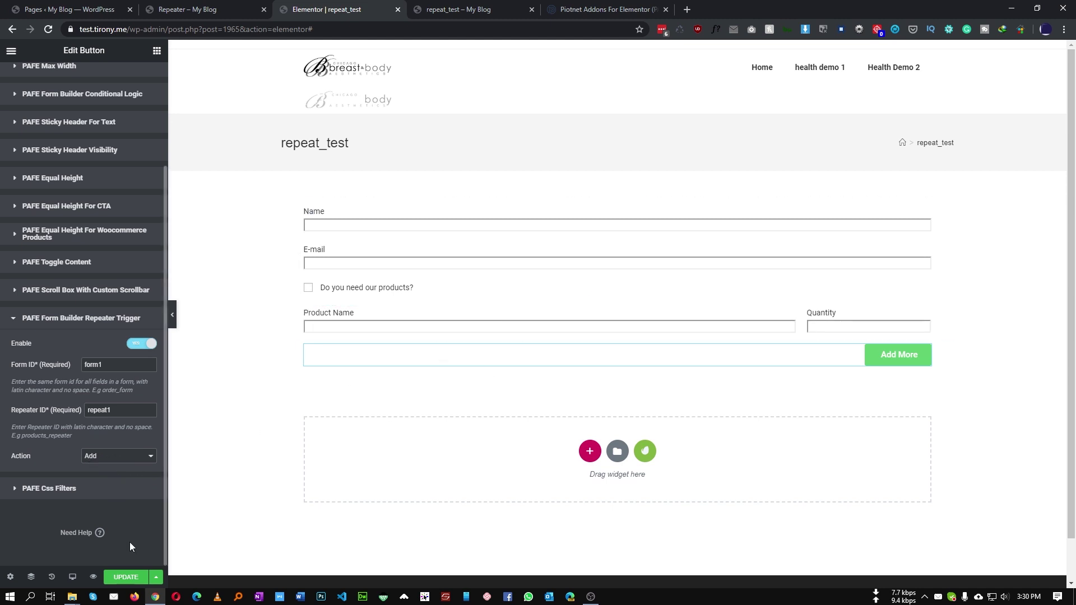
{"action": "left_click", "coordinate": [115, 580]}
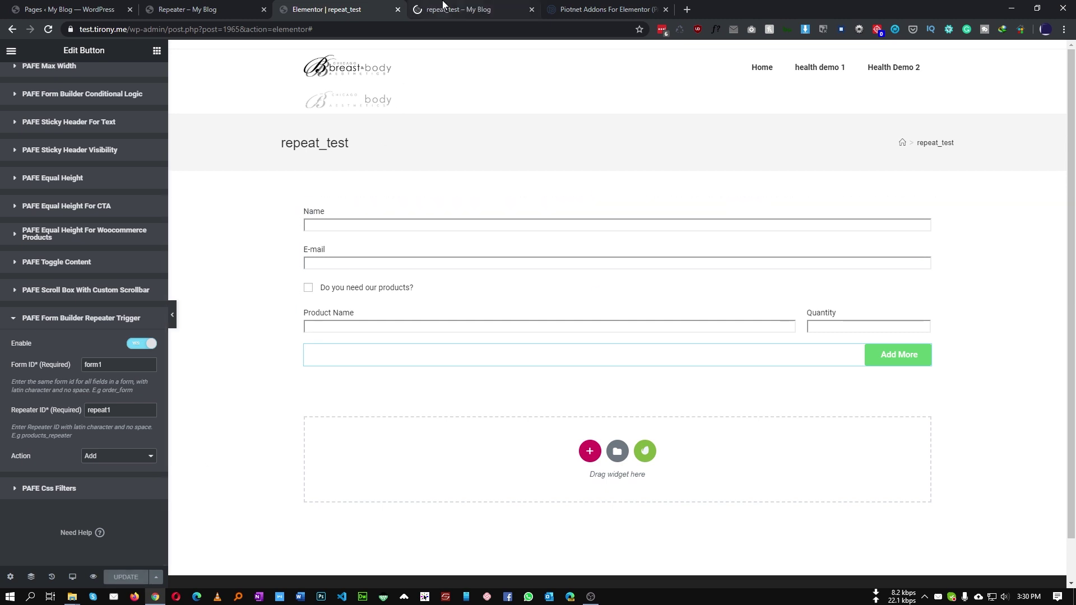
Test the repeater in the repeat_test preview by ticking the acceptance checkbox and adding four more product rows with Add More
{"action": "left_click", "coordinate": [442, 7]}
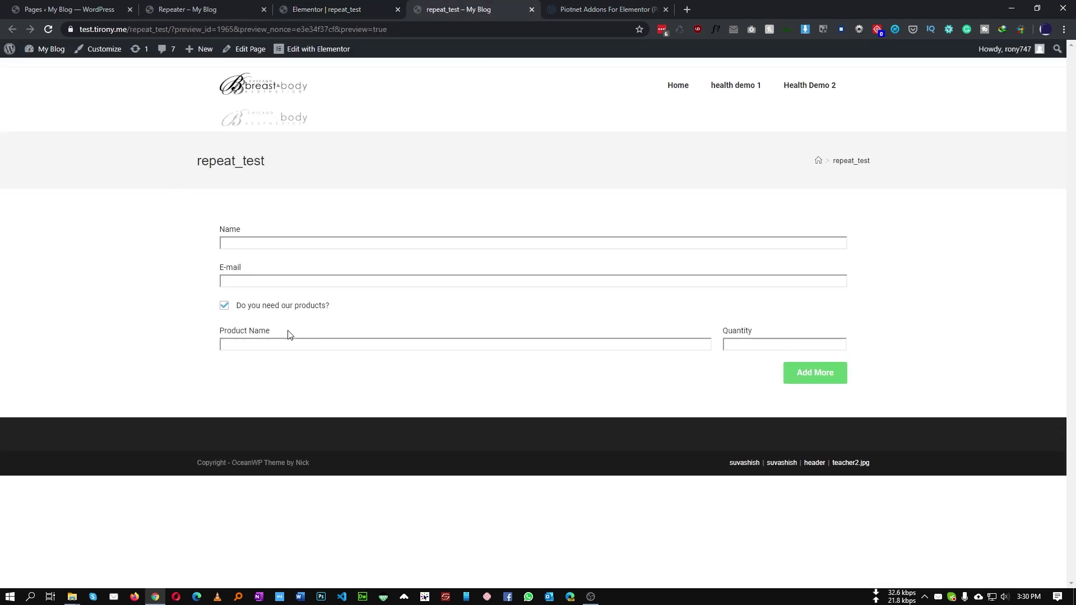
{"action": "left_click", "coordinate": [823, 381]}
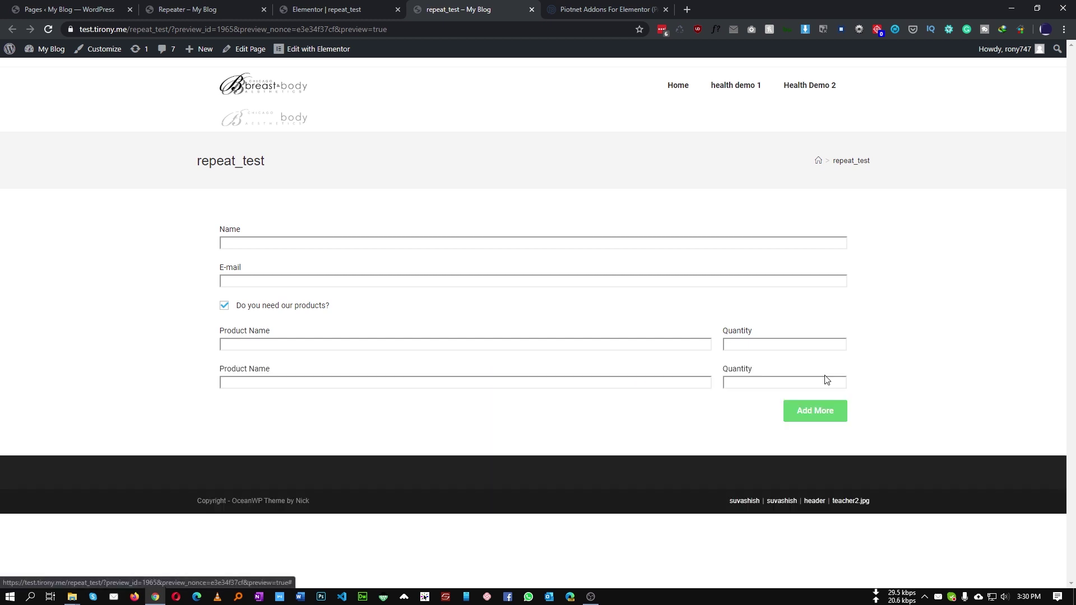
{"action": "left_click", "coordinate": [831, 415]}
{"action": "left_click", "coordinate": [828, 456]}
{"action": "left_click", "coordinate": [278, 381]}
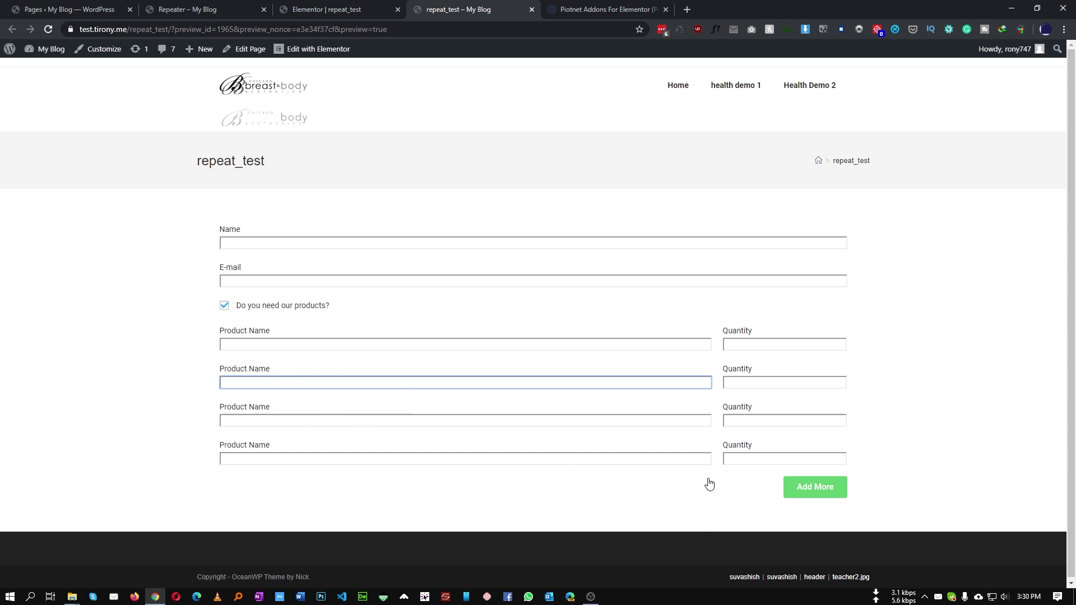
{"action": "scroll", "coordinate": [717, 480], "scroll_direction": "down", "scroll_amount": 1}
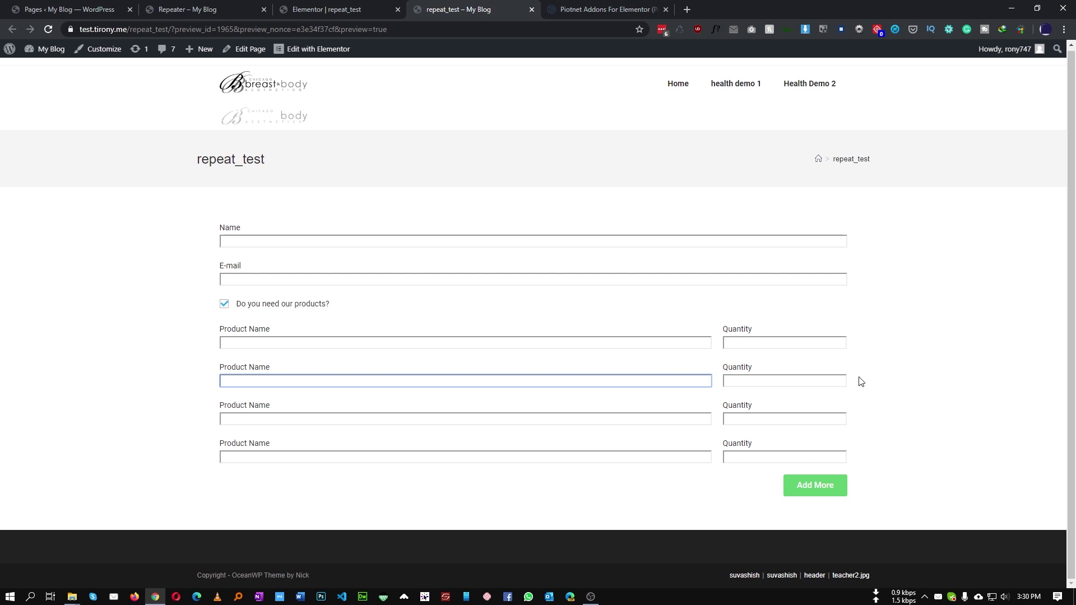
{"action": "left_click", "coordinate": [828, 488]}
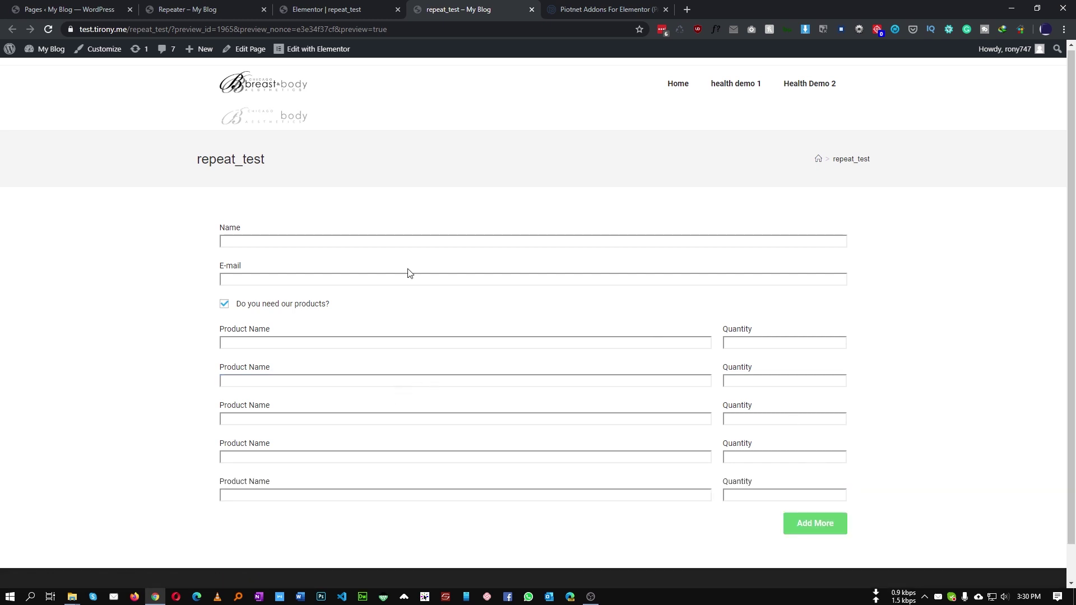
Check the remove icon on the finished Repeater page, and add an Icon widget above the Quantity field on repeat_test
{"action": "left_click", "coordinate": [310, 8]}
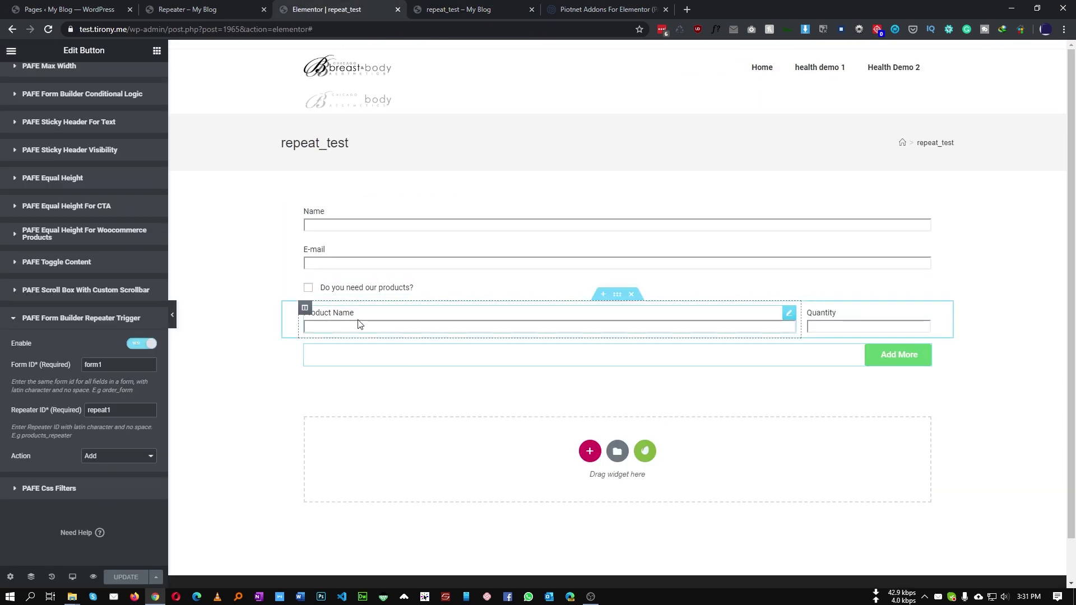
{"action": "left_click", "coordinate": [189, 7]}
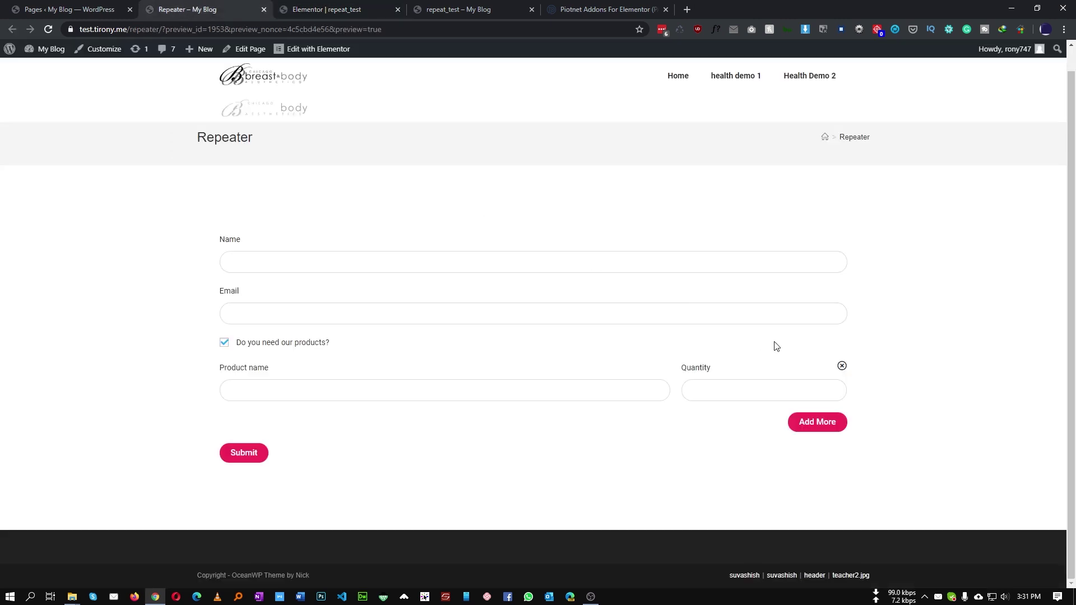
{"action": "left_click", "coordinate": [398, 4]}
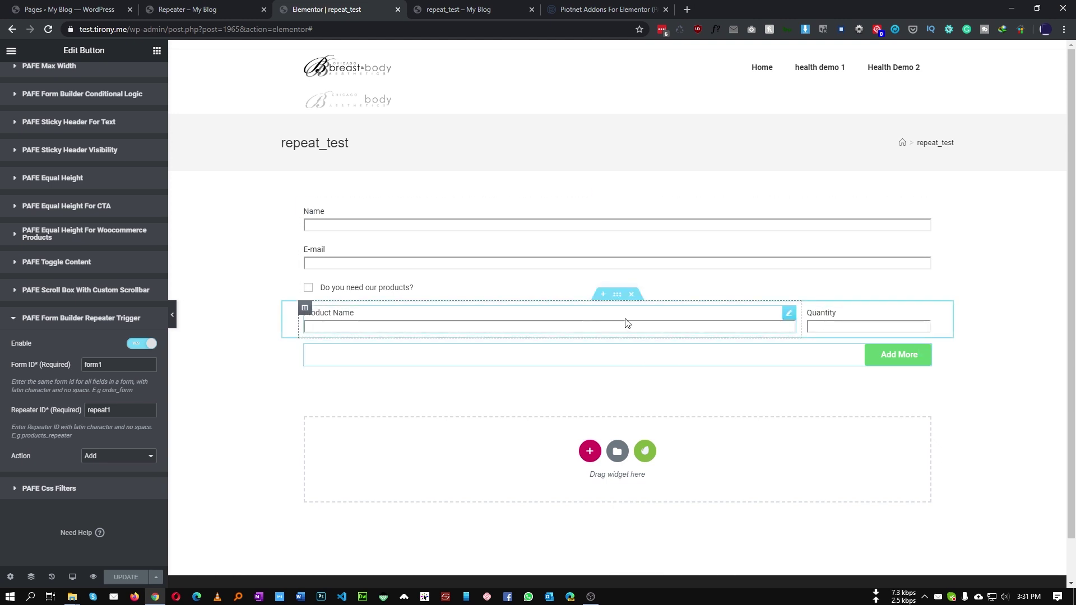
{"action": "left_click", "coordinate": [157, 51]}
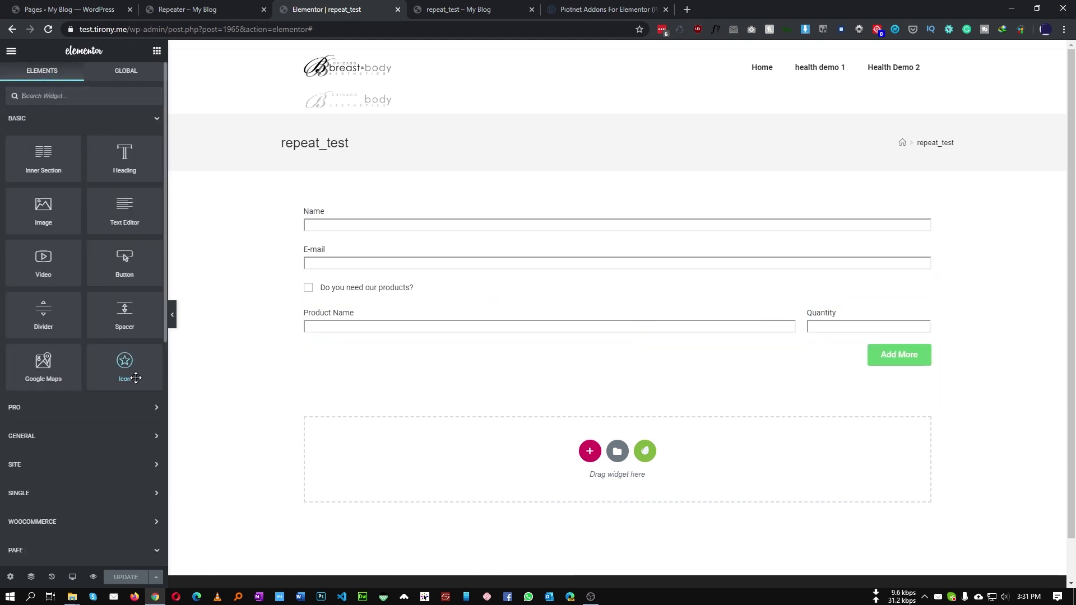
{"action": "left_click_drag", "start_coordinate": [136, 376], "coordinate": [883, 317]}
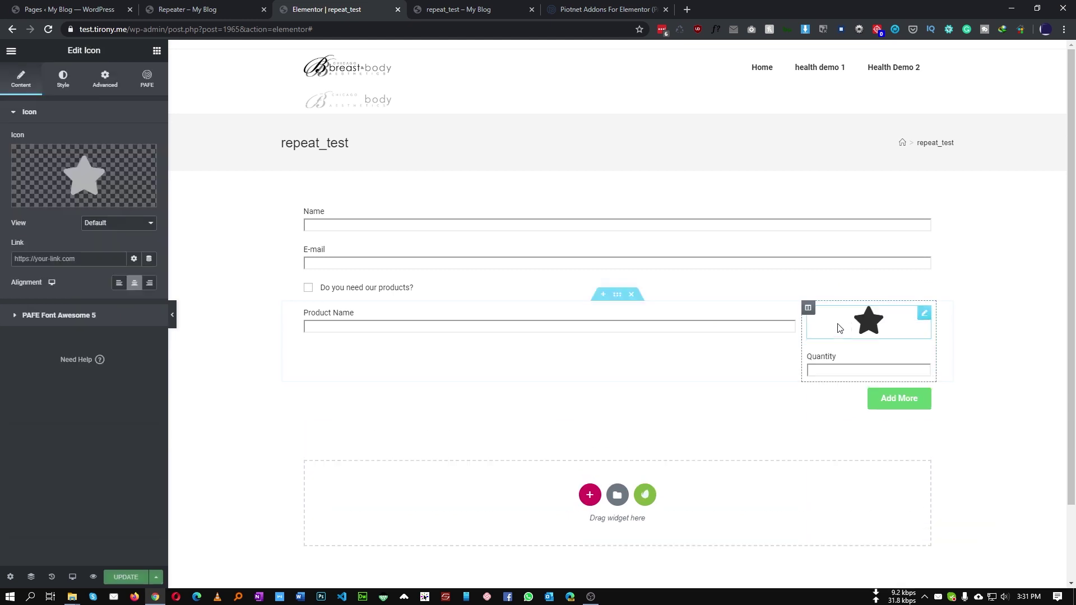
Search the icon library for "time", insert the outlined circled-cross icon and set its size to 20
{"action": "left_click", "coordinate": [98, 173]}
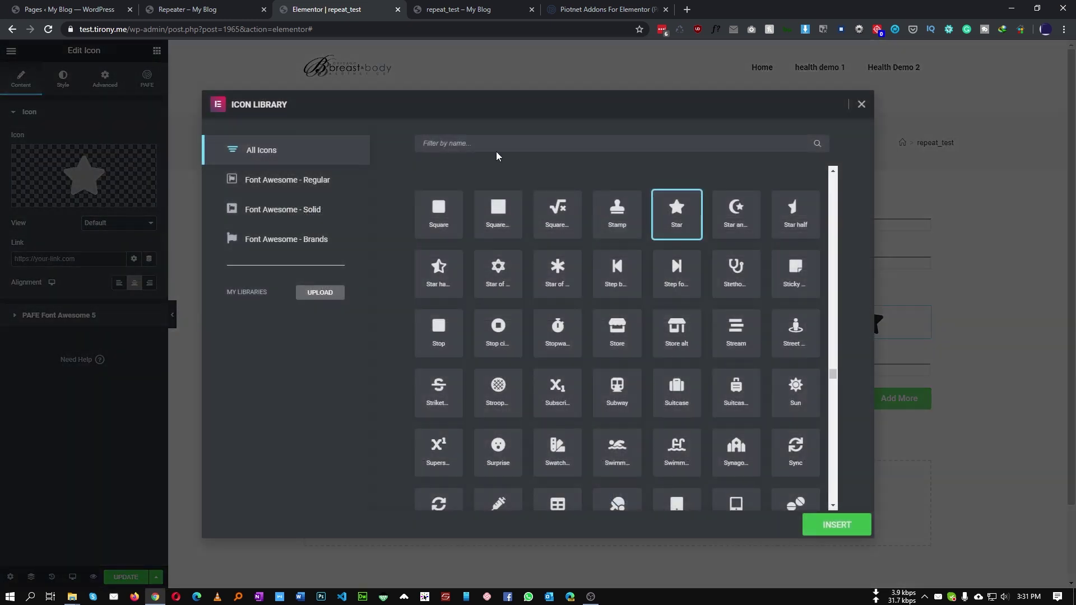
{"action": "left_click", "coordinate": [456, 143]}
{"action": "type", "text": "time"}
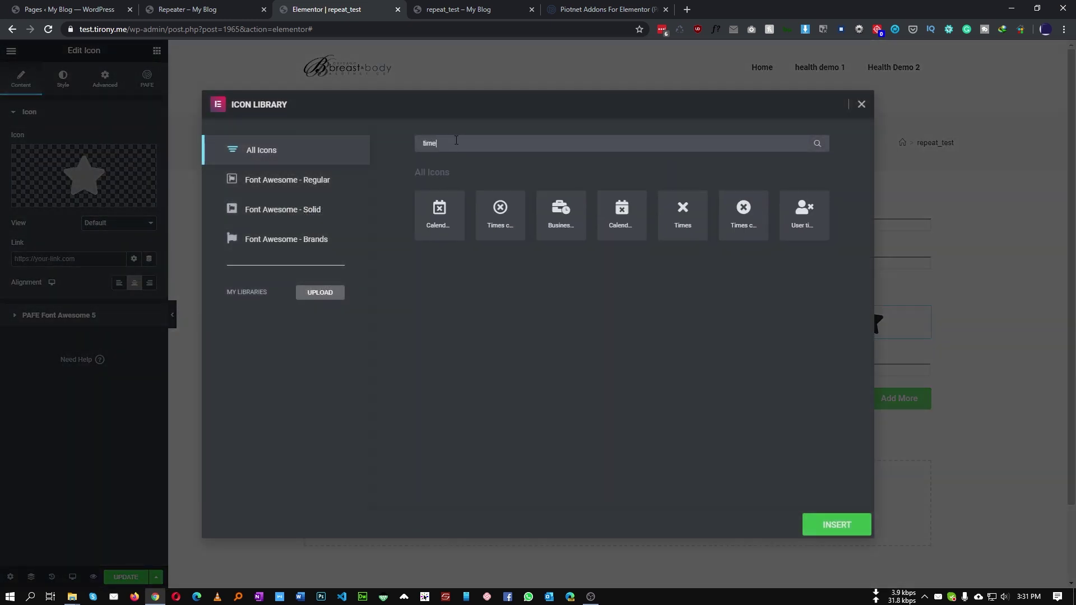
{"action": "left_click", "coordinate": [497, 230]}
{"action": "left_click", "coordinate": [838, 525]}
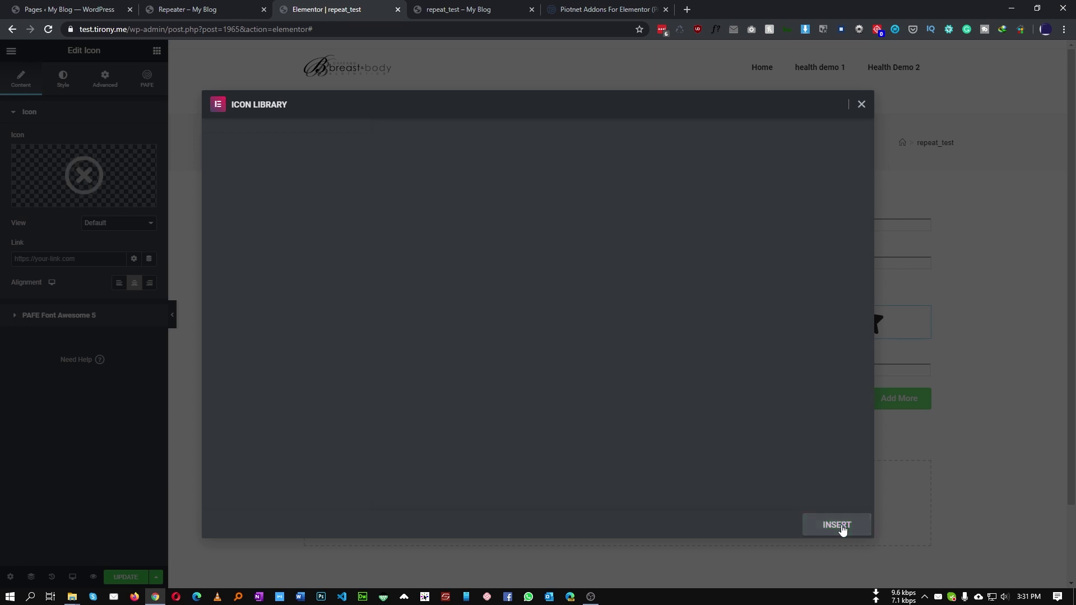
{"action": "left_click", "coordinate": [66, 83]}
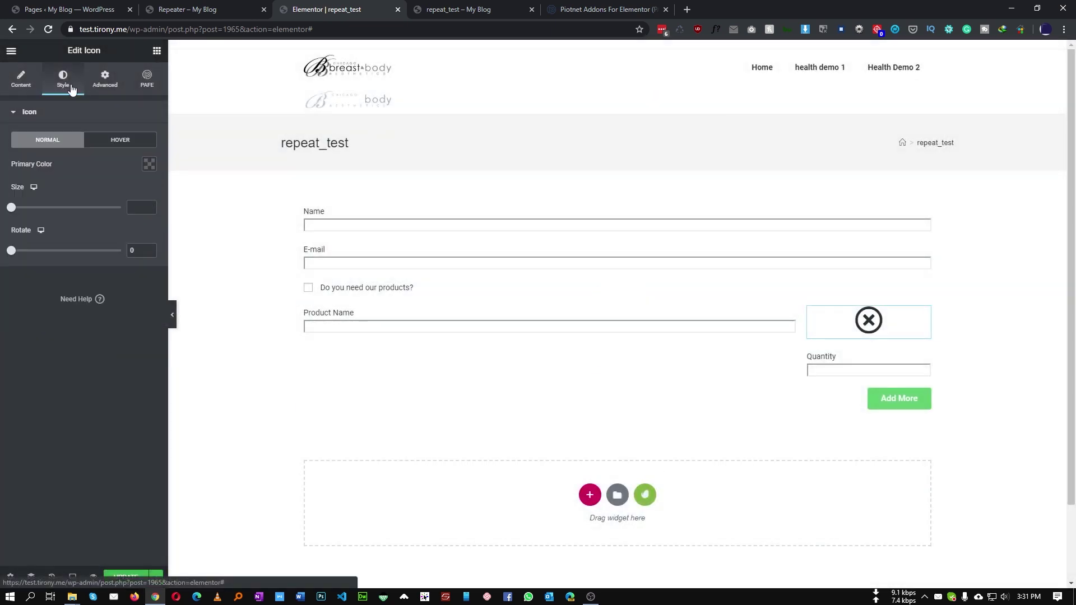
{"action": "mouse_move", "coordinate": [12, 208]}
{"action": "left_mouse_down"}
{"action": "mouse_move", "coordinate": [29, 213]}
{"action": "mouse_move", "coordinate": [20, 214]}
{"action": "left_mouse_up"}
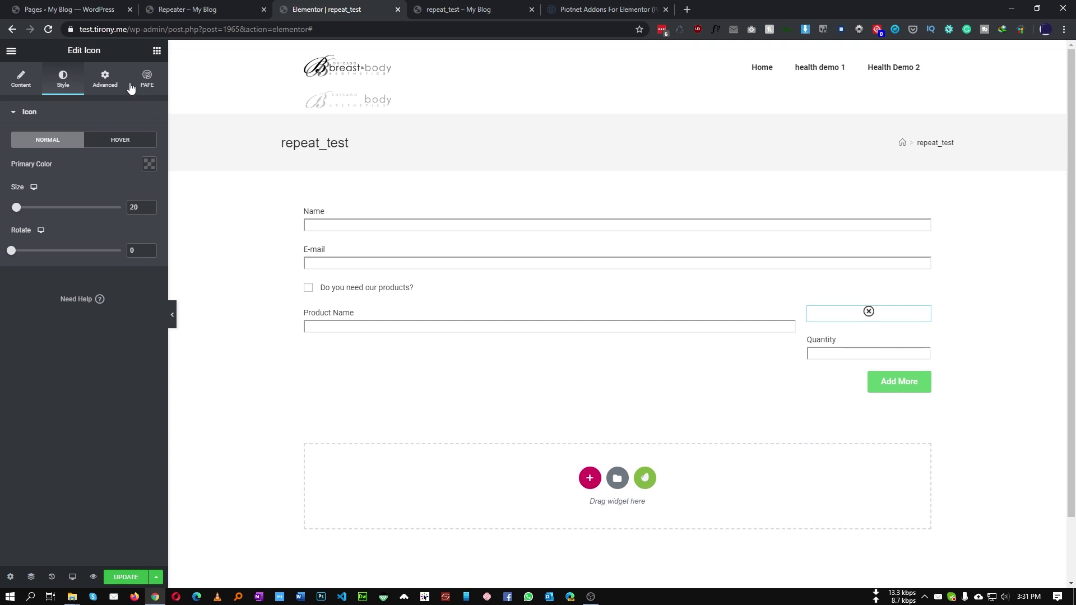
Set the icon's position to Absolute and place it at the upper-right corner of the Quantity field, with a horizontal offset of about 112
{"action": "left_click", "coordinate": [109, 81]}
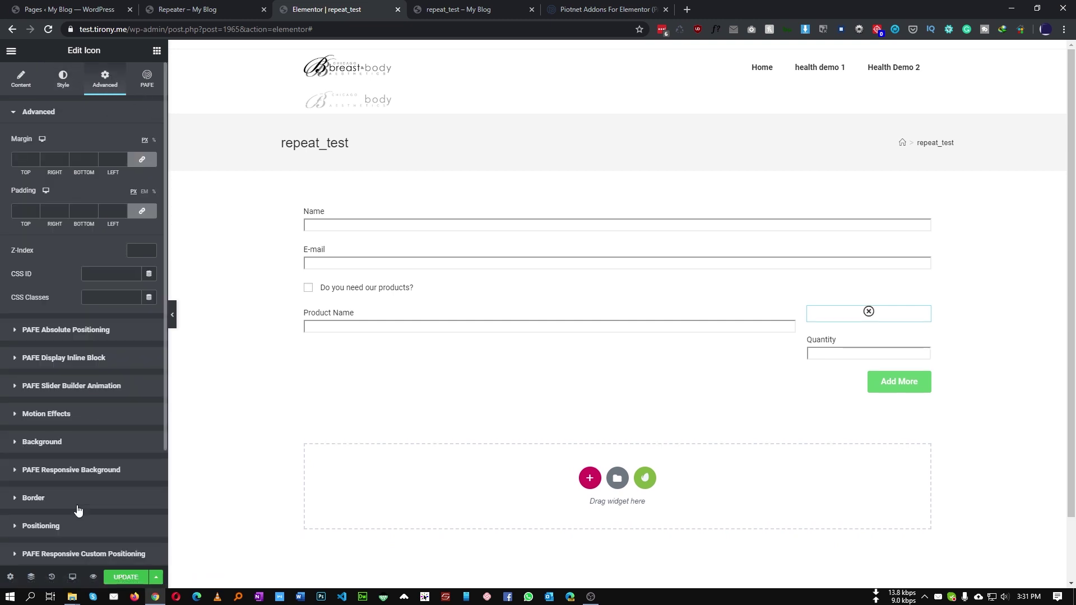
{"action": "left_click", "coordinate": [47, 527]}
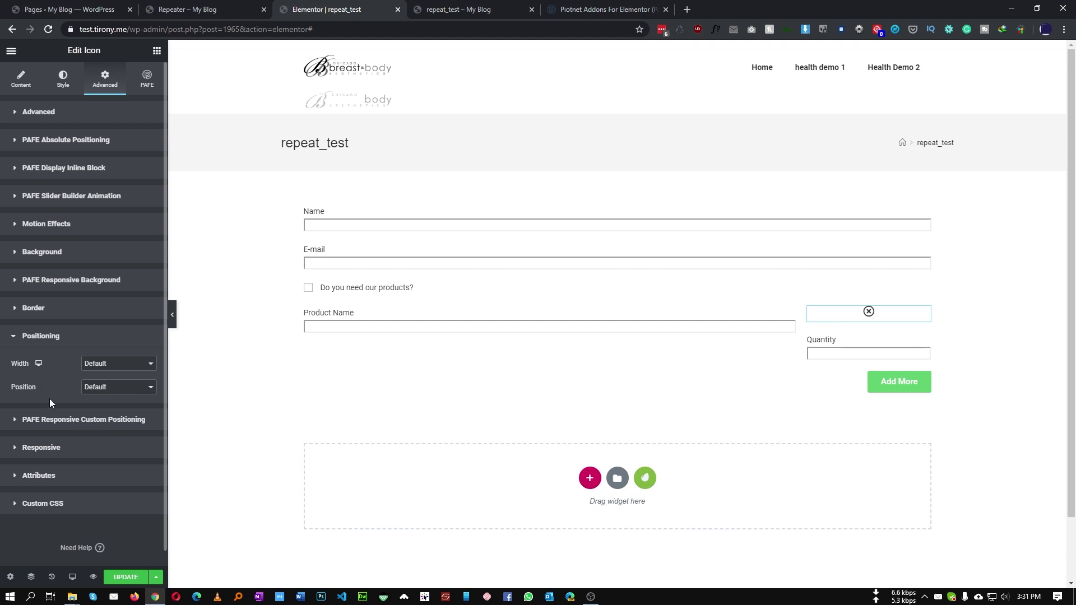
{"action": "left_click", "coordinate": [100, 387]}
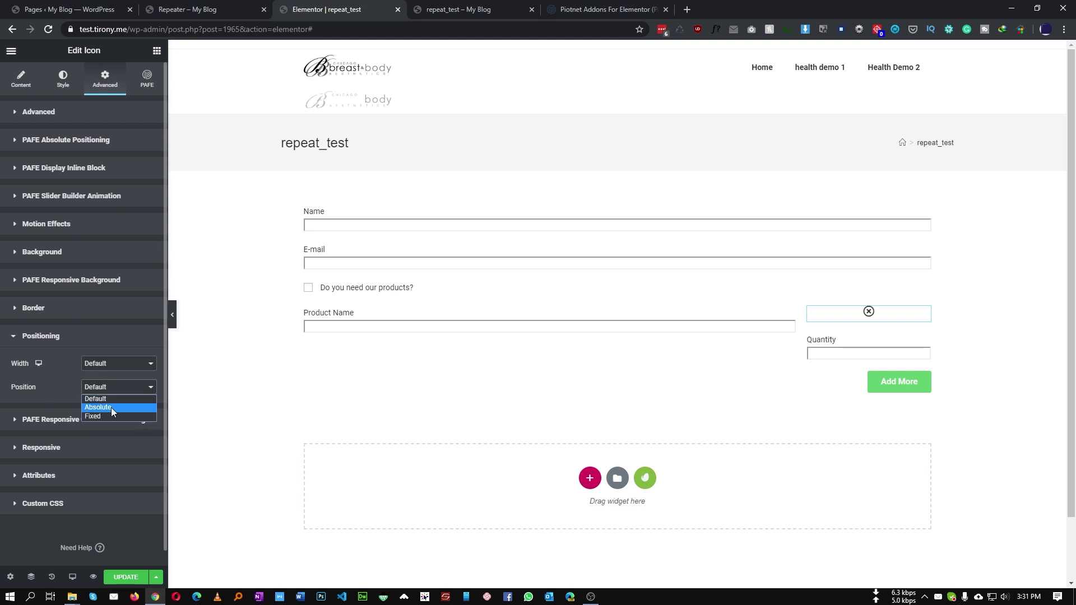
{"action": "left_click", "coordinate": [111, 412]}
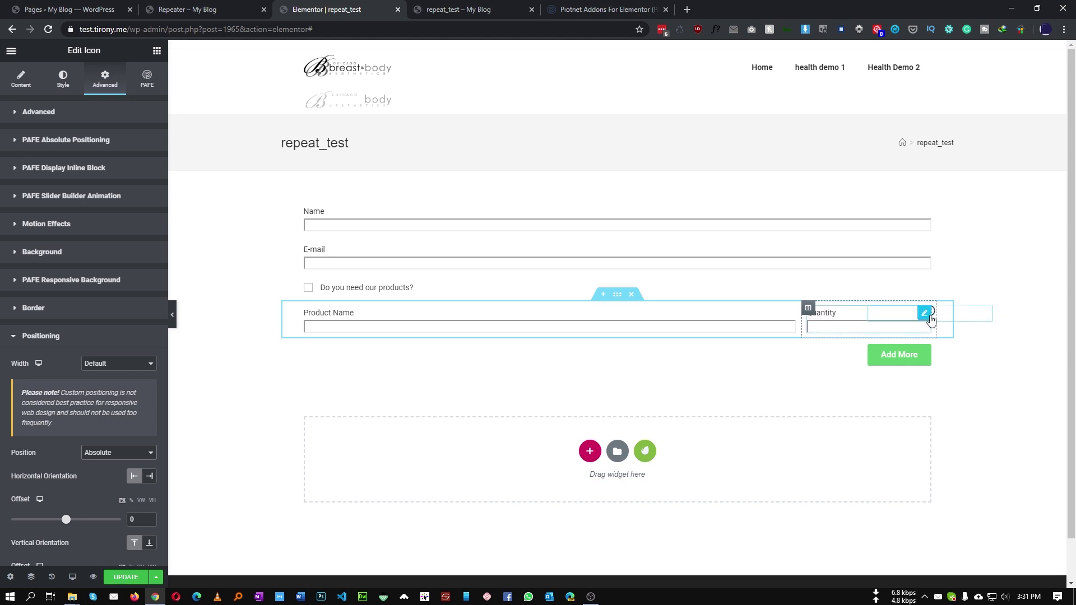
{"action": "left_click_drag", "start_coordinate": [931, 319], "coordinate": [932, 310]}
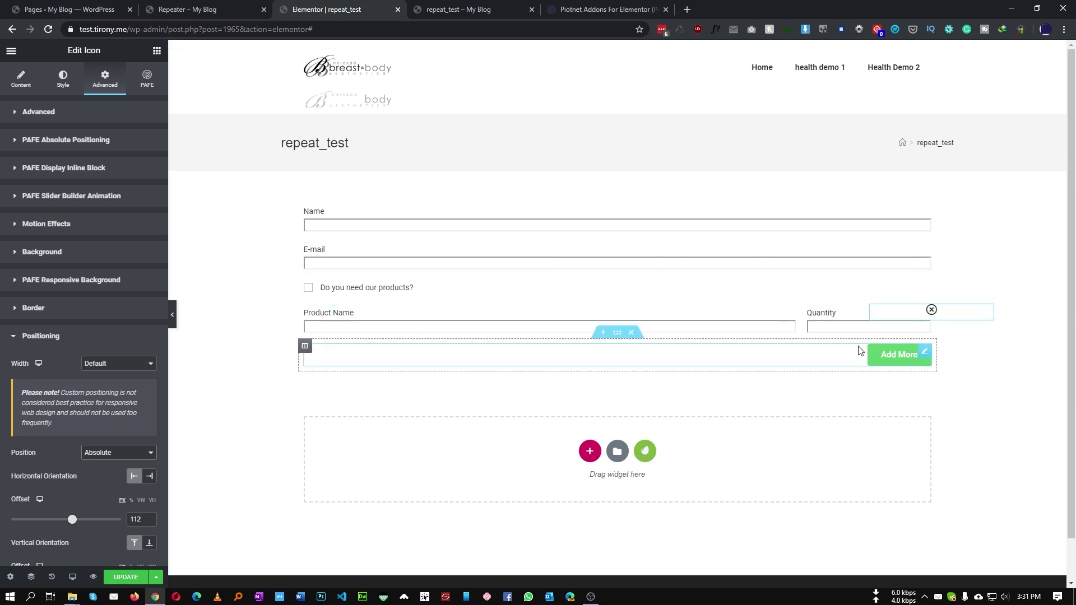
Update the page and reload the repeat_test preview to check the icon's placement
{"action": "left_click", "coordinate": [115, 580]}
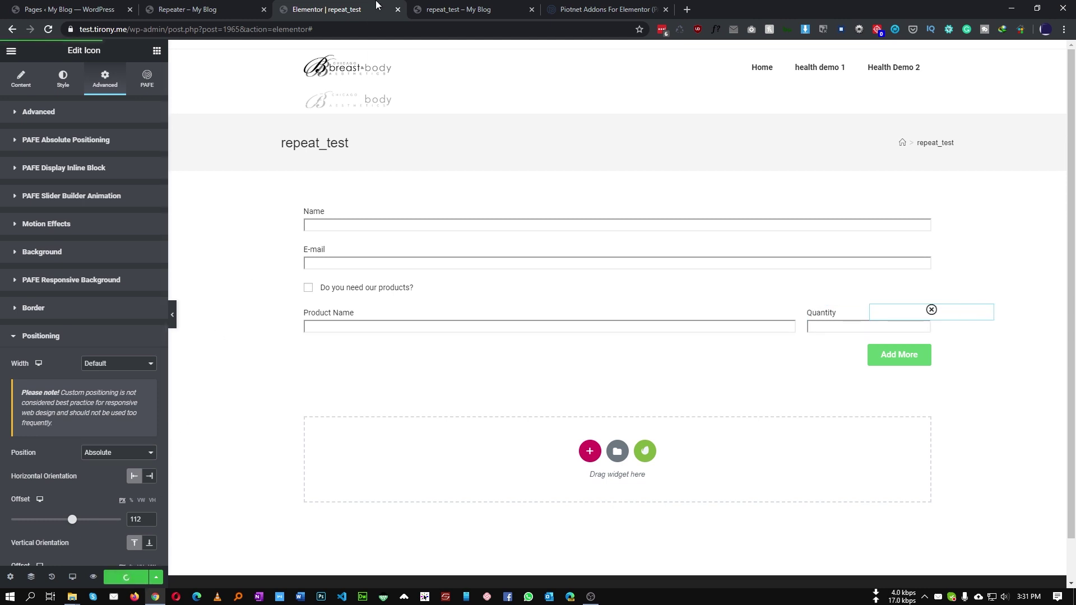
{"action": "left_click", "coordinate": [450, 9]}
{"action": "key", "text": "F5"}
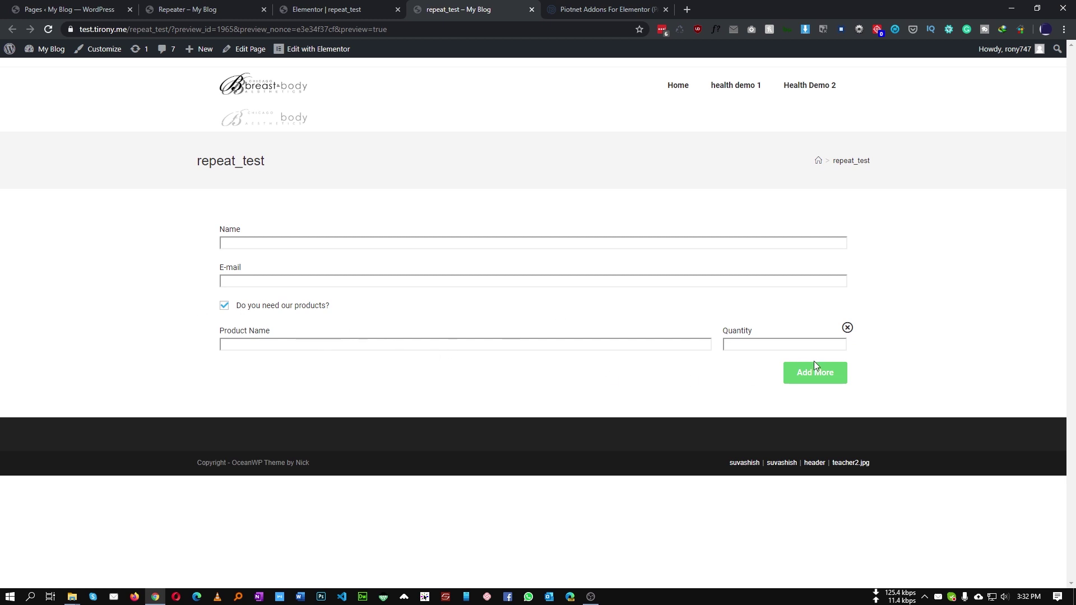
Enable the PAFE Form Builder Repeater Trigger for the circled-cross icon
{"action": "left_click", "coordinate": [358, 10]}
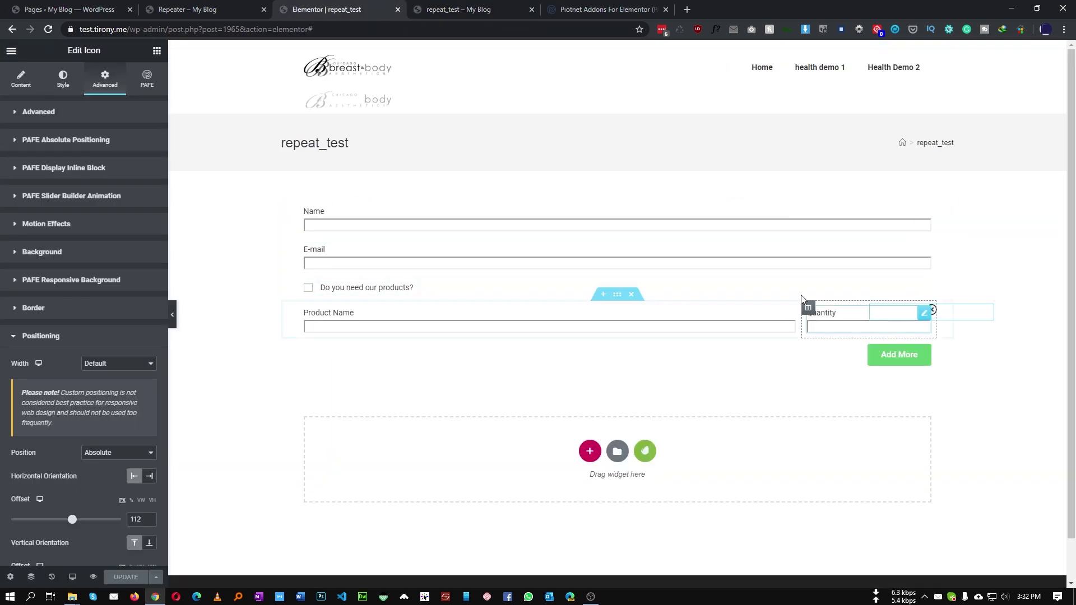
{"action": "left_click", "coordinate": [149, 83]}
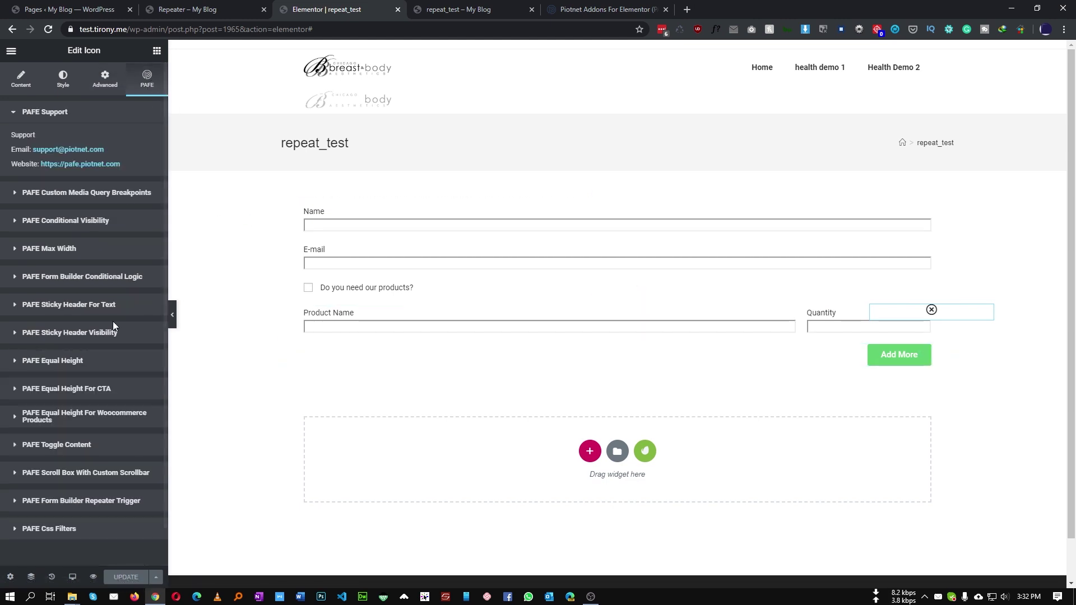
{"action": "left_click", "coordinate": [84, 507]}
{"action": "left_click", "coordinate": [135, 473]}
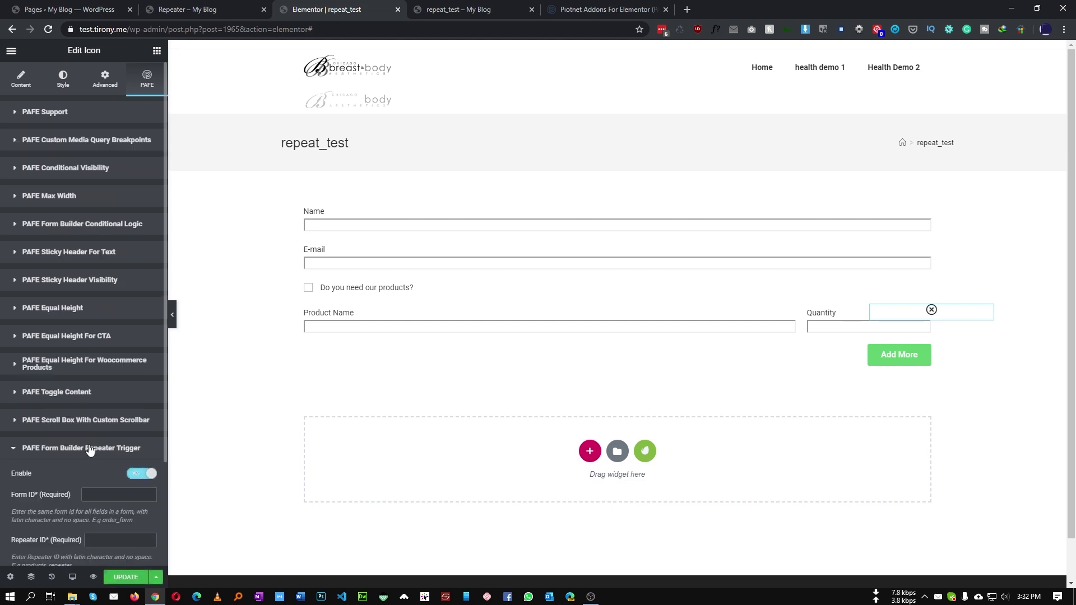
{"action": "scroll", "coordinate": [89, 406], "scroll_direction": "down", "scroll_amount": 3}
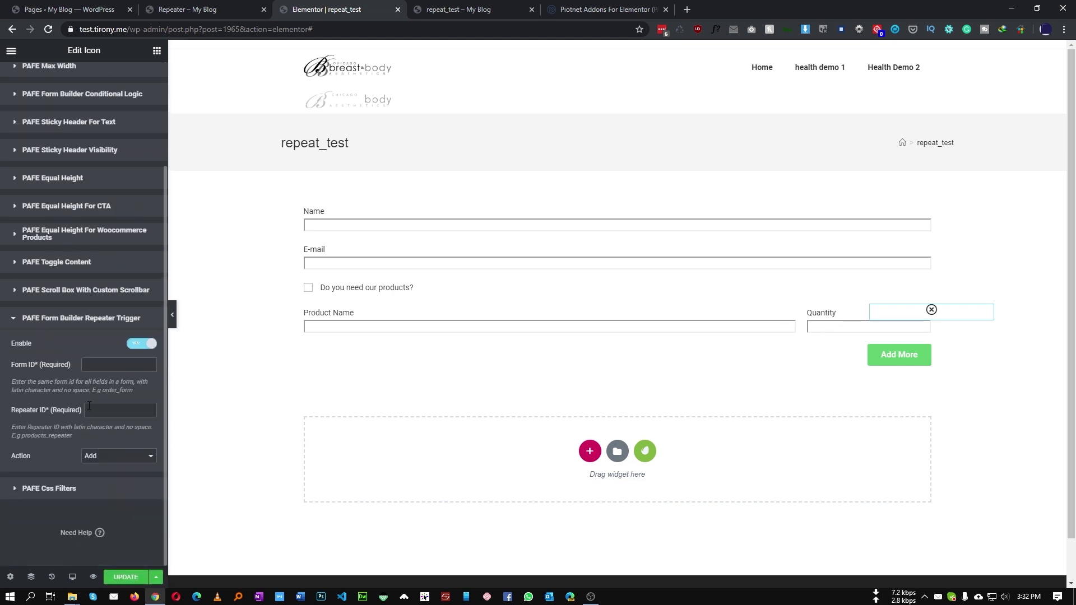
Give the icon's trigger the Form ID form1, Repeater ID repeat1 and action Remove, and update the page
{"action": "left_click", "coordinate": [110, 364]}
{"action": "type", "text": "form1"}
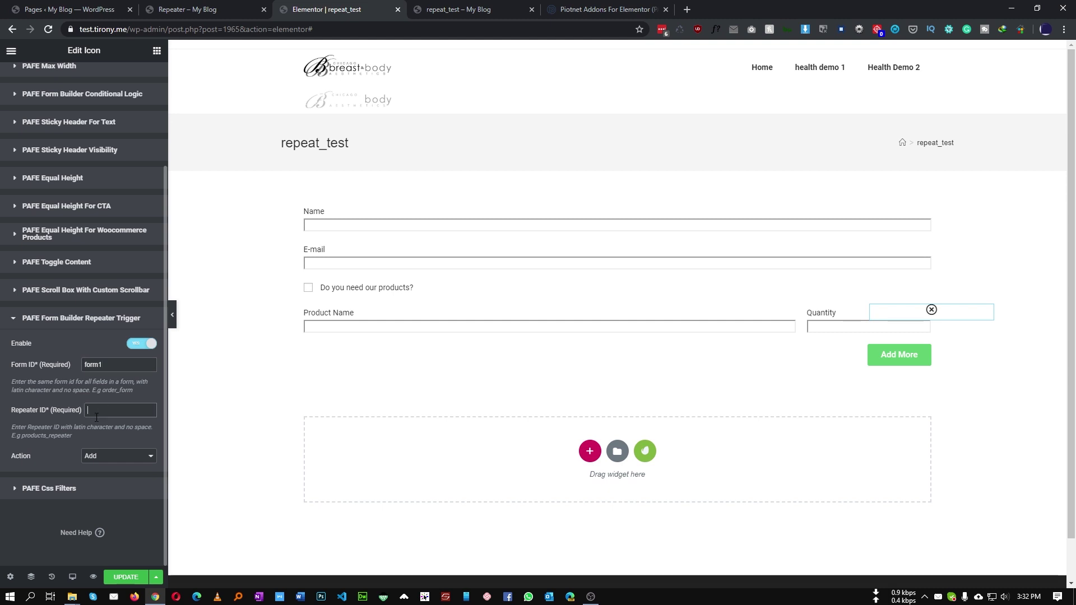
{"action": "type", "text": "repeat1"}
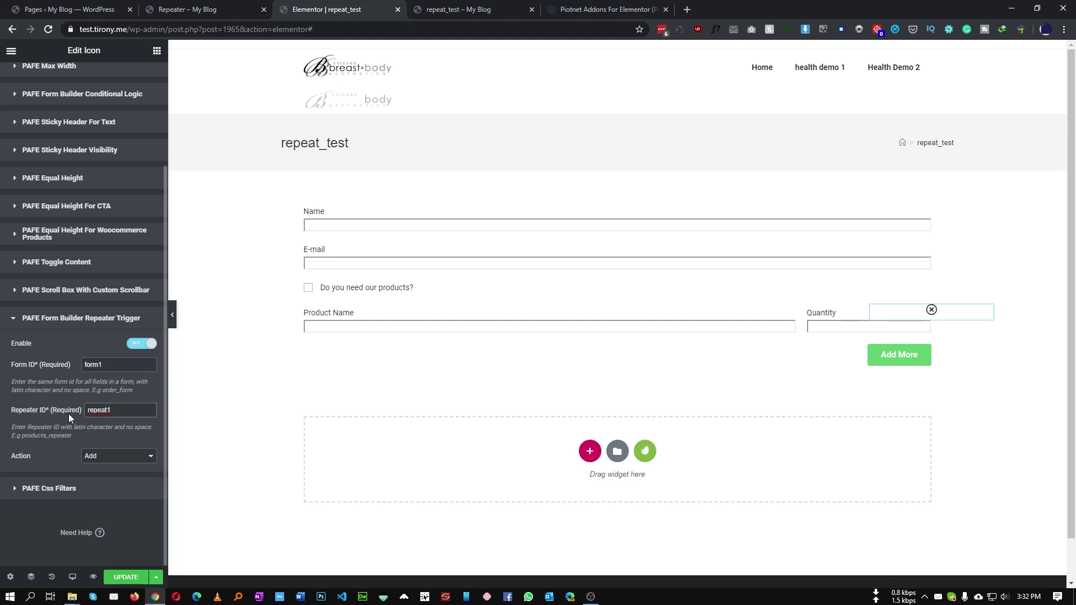
{"action": "left_click", "coordinate": [117, 459]}
{"action": "left_click", "coordinate": [99, 477]}
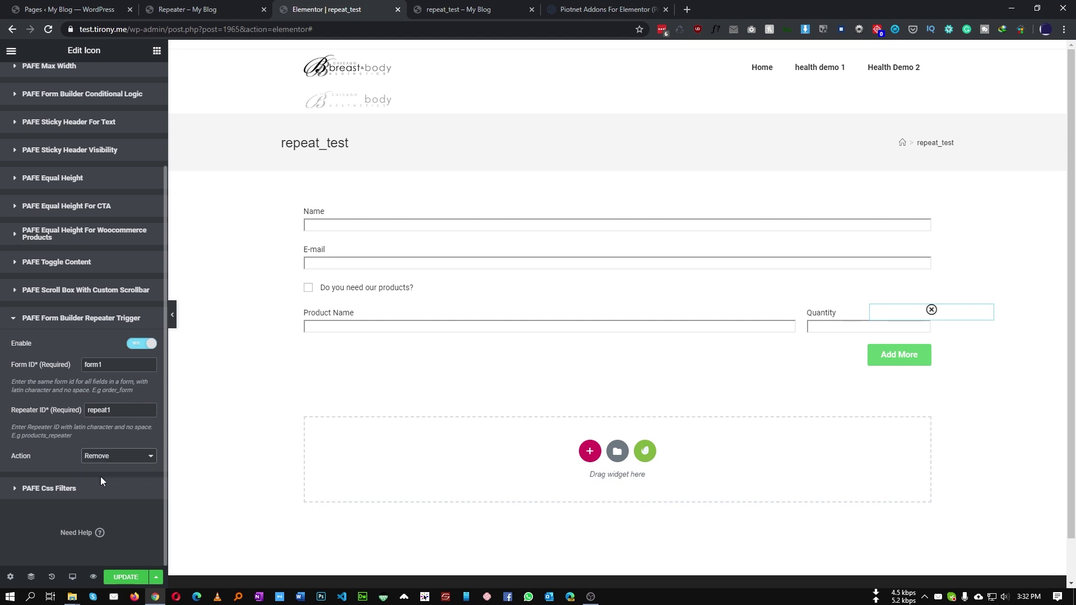
{"action": "left_click", "coordinate": [115, 579]}
Preview repeat_test, tick the acceptance checkbox, and test adding and removing product rows
{"action": "left_click", "coordinate": [92, 579]}
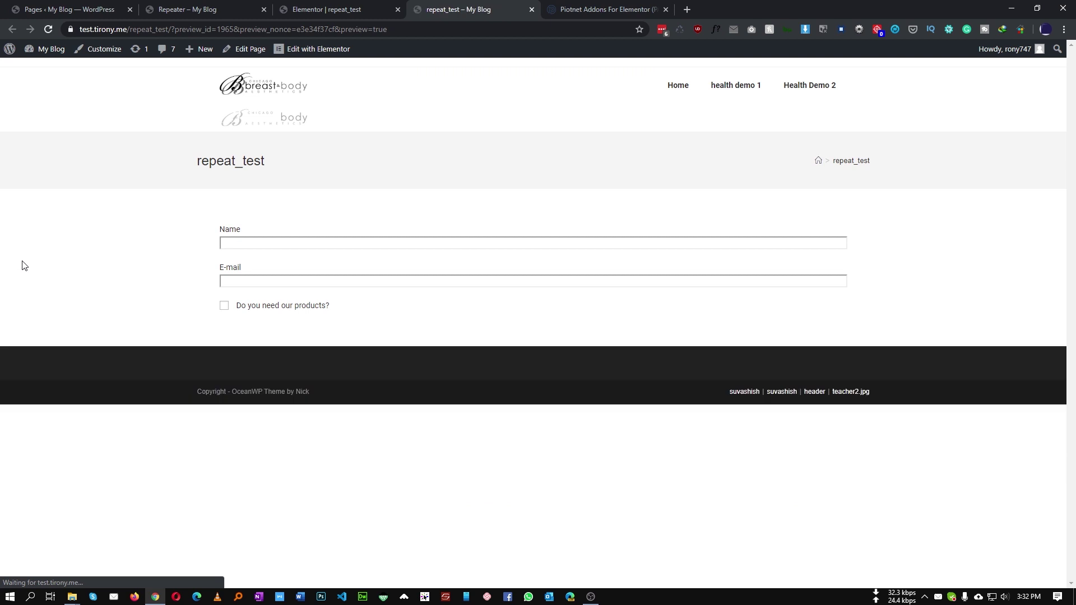
{"action": "left_click", "coordinate": [223, 306]}
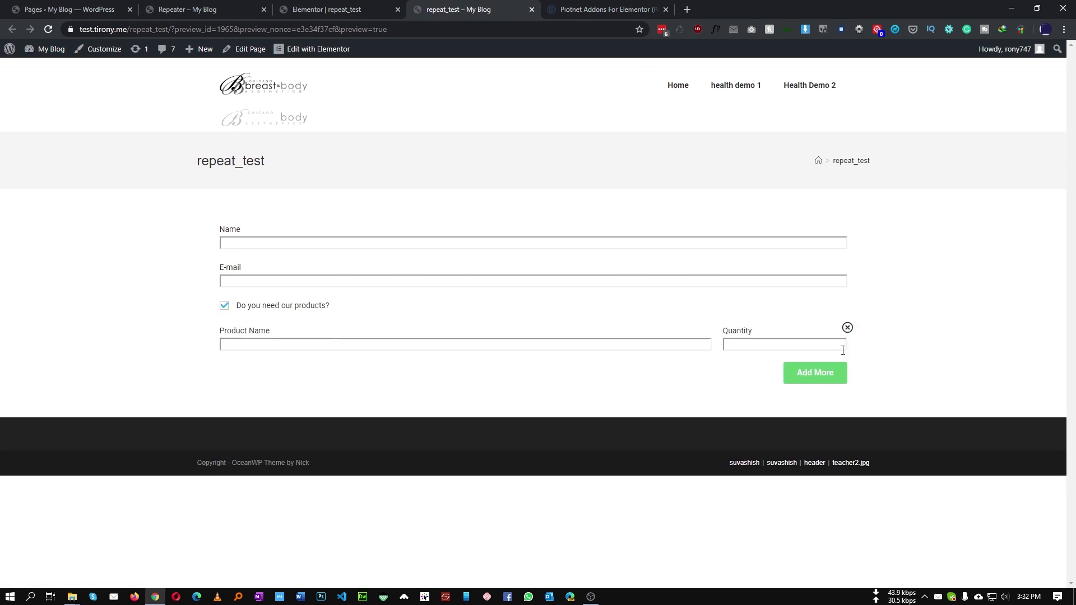
{"action": "left_click", "coordinate": [822, 375]}
{"action": "left_click", "coordinate": [811, 416]}
{"action": "left_click", "coordinate": [847, 367]}
{"action": "left_click", "coordinate": [849, 367]}
{"action": "left_click", "coordinate": [809, 381]}
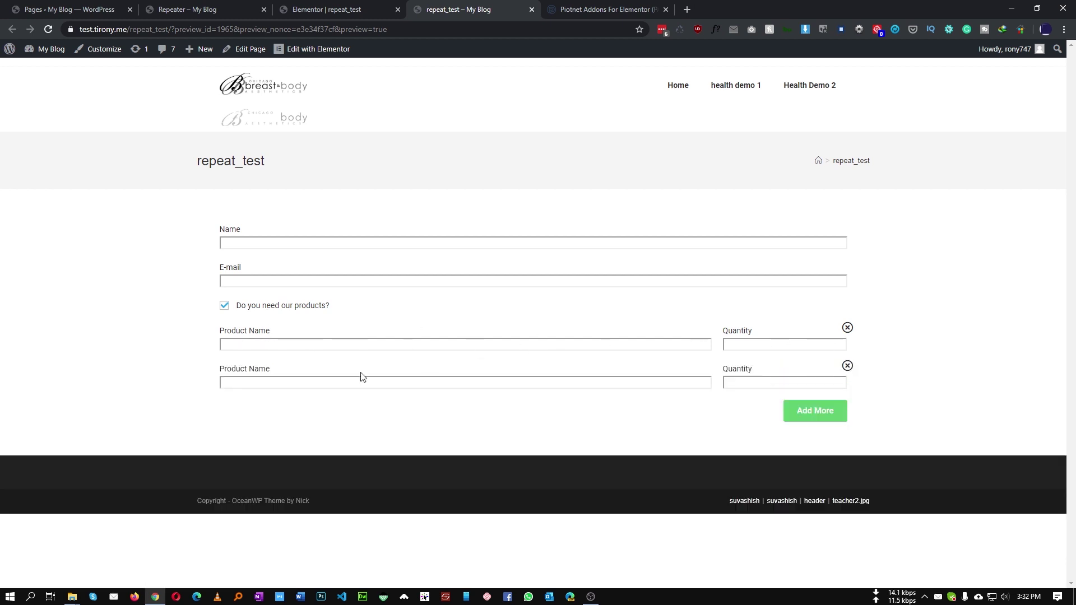
Add two more product rows in the preview and remove rows from the last one up until only the first remains
{"action": "left_click", "coordinate": [821, 418]}
{"action": "left_click", "coordinate": [805, 448]}
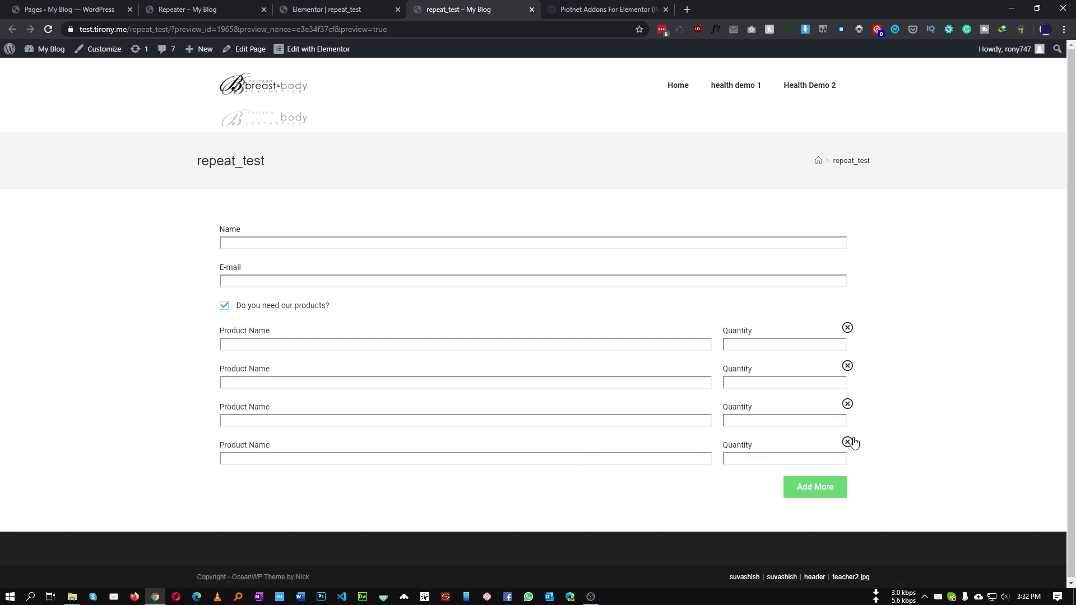
{"action": "left_click", "coordinate": [849, 442]}
{"action": "left_click", "coordinate": [848, 404]}
{"action": "left_click", "coordinate": [850, 367]}
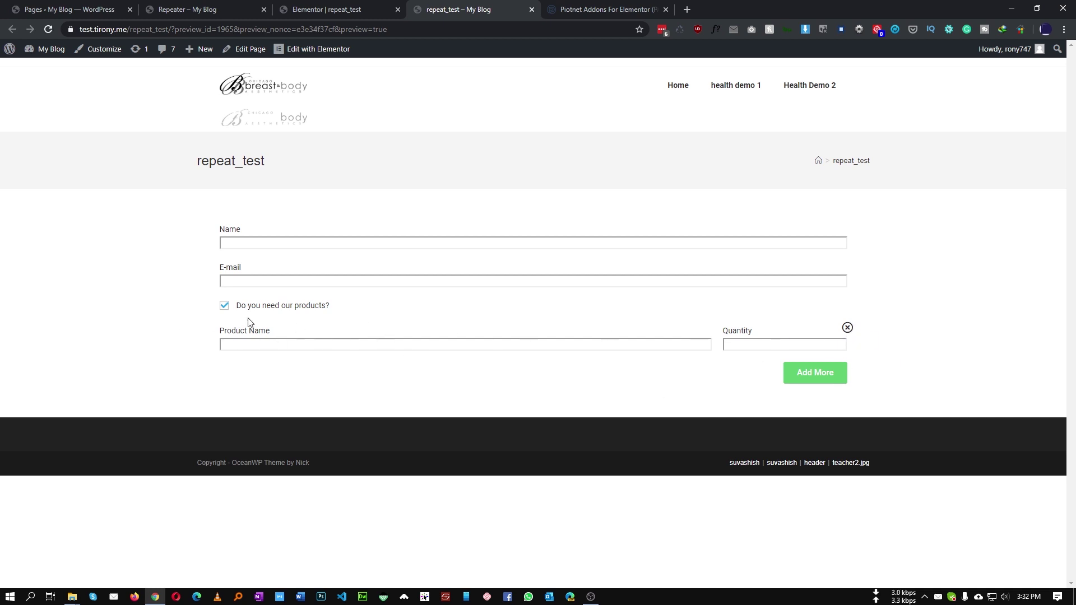
Untick and retick the acceptance checkbox in the preview, and add three more product rows
{"action": "left_click", "coordinate": [238, 306]}
{"action": "left_click", "coordinate": [224, 307]}
{"action": "left_click", "coordinate": [834, 365]}
{"action": "left_click", "coordinate": [833, 415]}
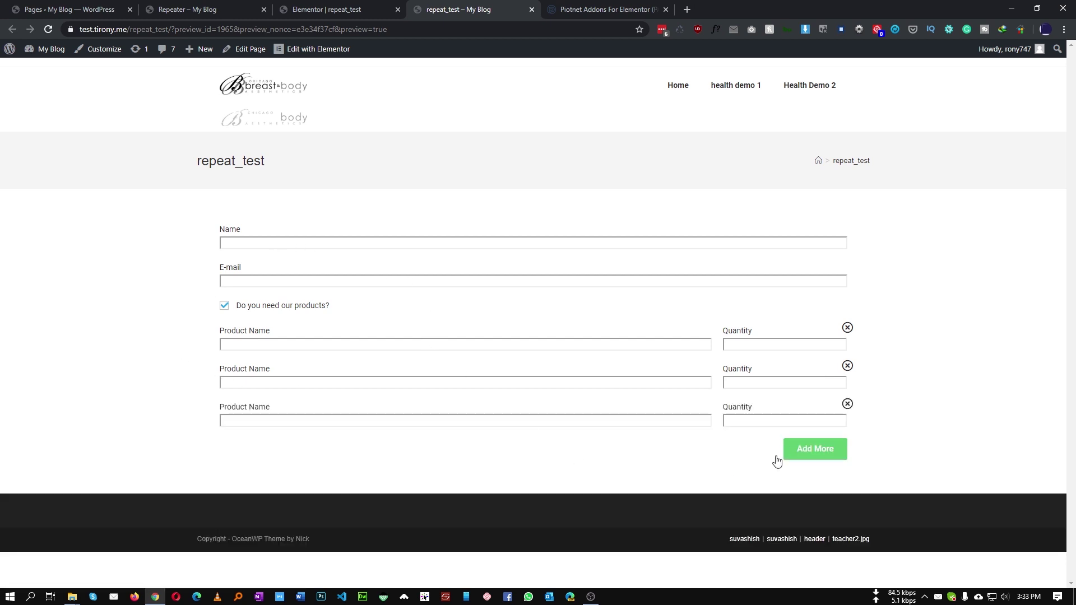
{"action": "left_click", "coordinate": [811, 457]}
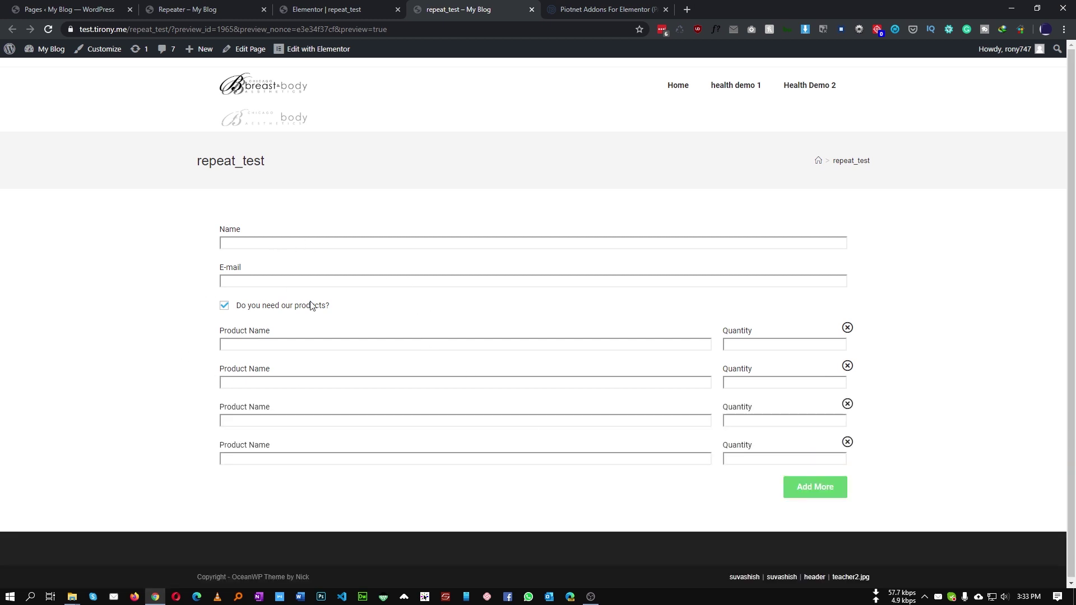
Add a single-column section below the Add More button on repeat_test in the editor
{"action": "left_click", "coordinate": [305, 9]}
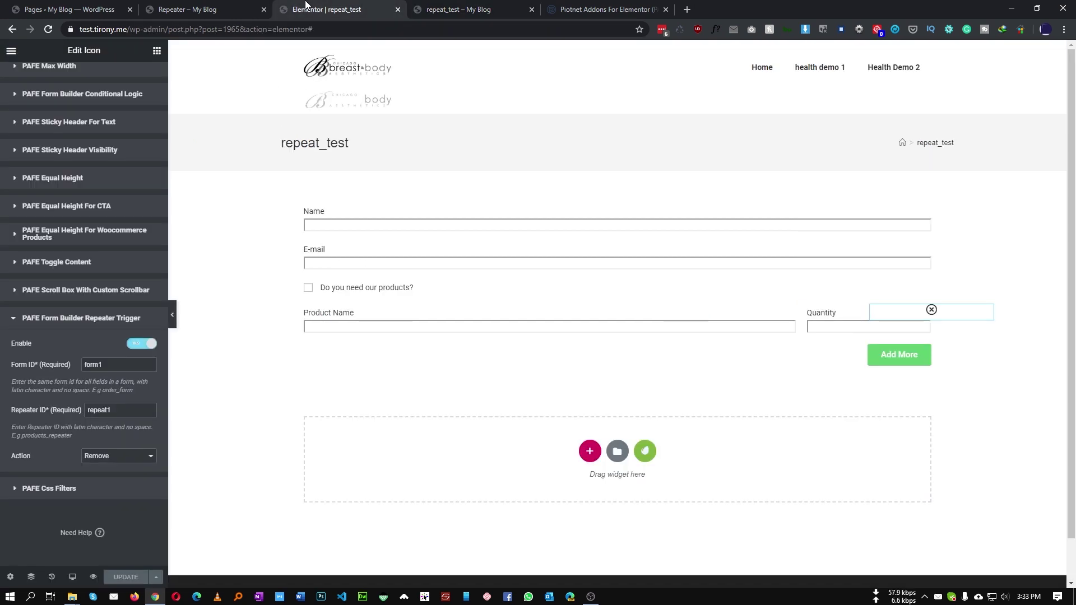
{"action": "left_click", "coordinate": [589, 451]}
{"action": "left_click", "coordinate": [474, 489]}
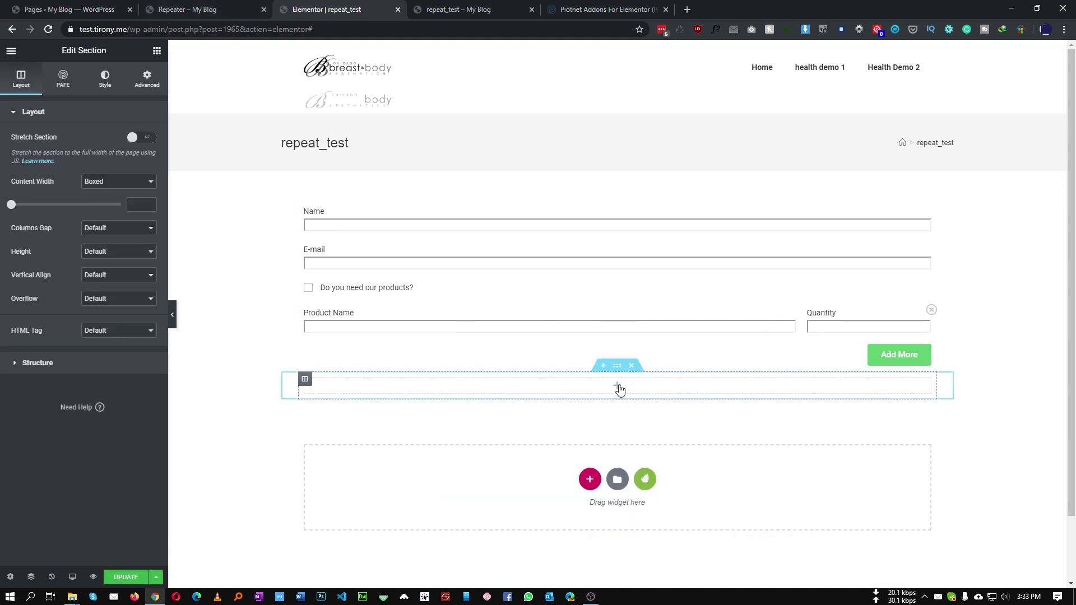
Copy the Add More button and paste it into the new empty section
{"action": "left_click", "coordinate": [618, 386]}
{"action": "right_click", "coordinate": [847, 353]}
{"action": "left_click", "coordinate": [883, 401]}
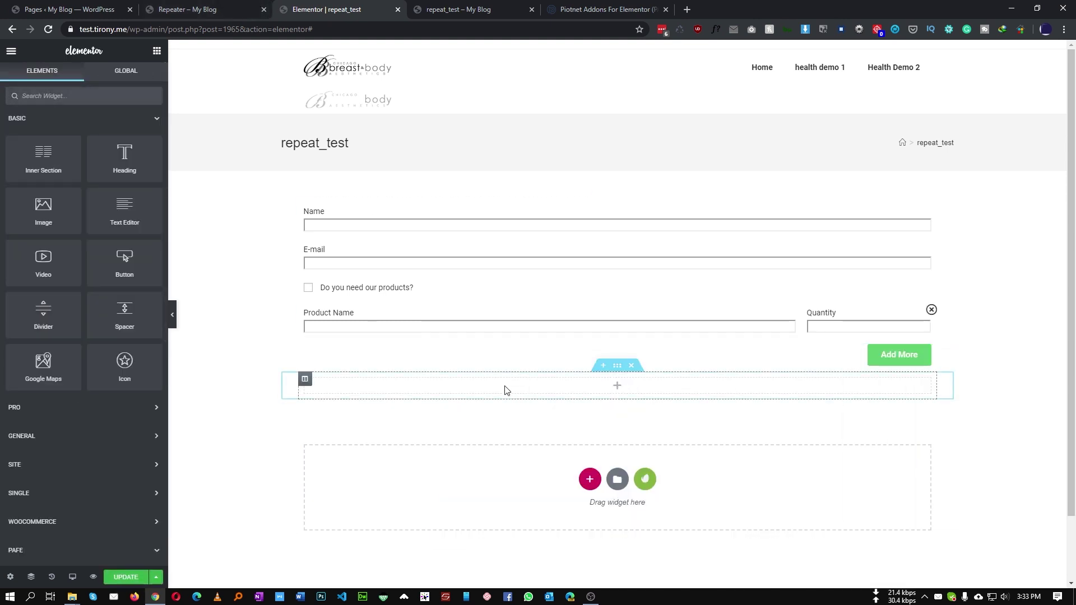
{"action": "right_click", "coordinate": [504, 390]}
{"action": "left_click", "coordinate": [537, 473]}
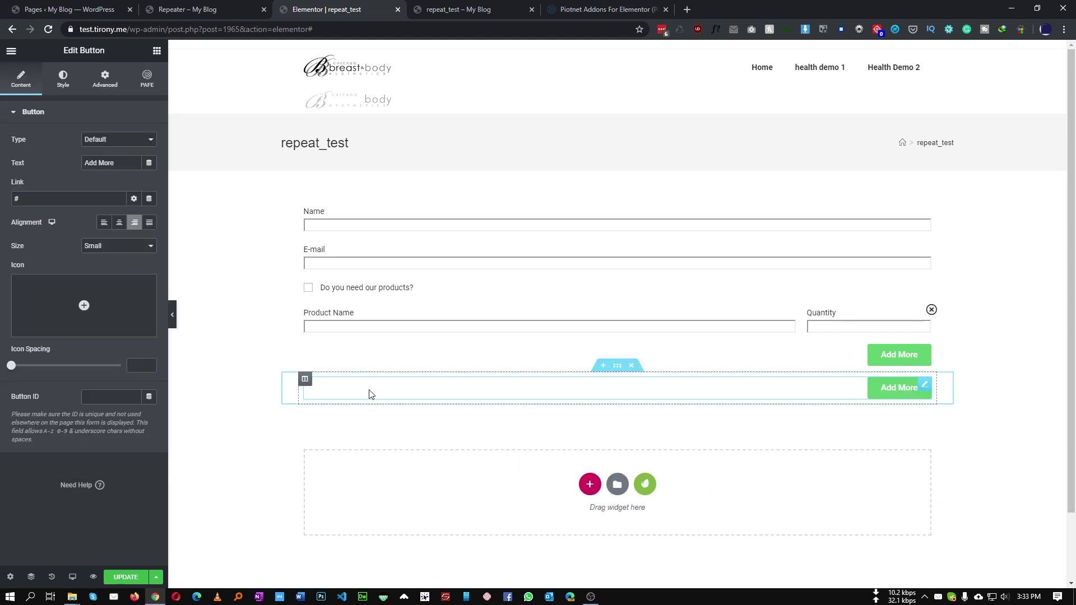
Replace the pasted Add More button in the lowest section with a PAFE form Submit widget
{"action": "right_click", "coordinate": [557, 393]}
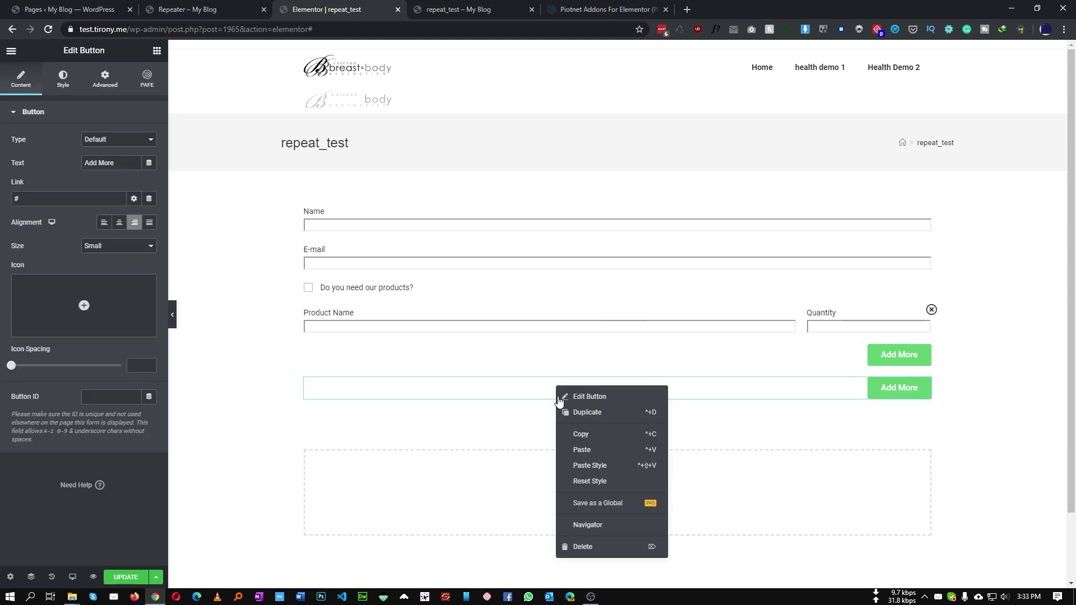
{"action": "left_click", "coordinate": [563, 547]}
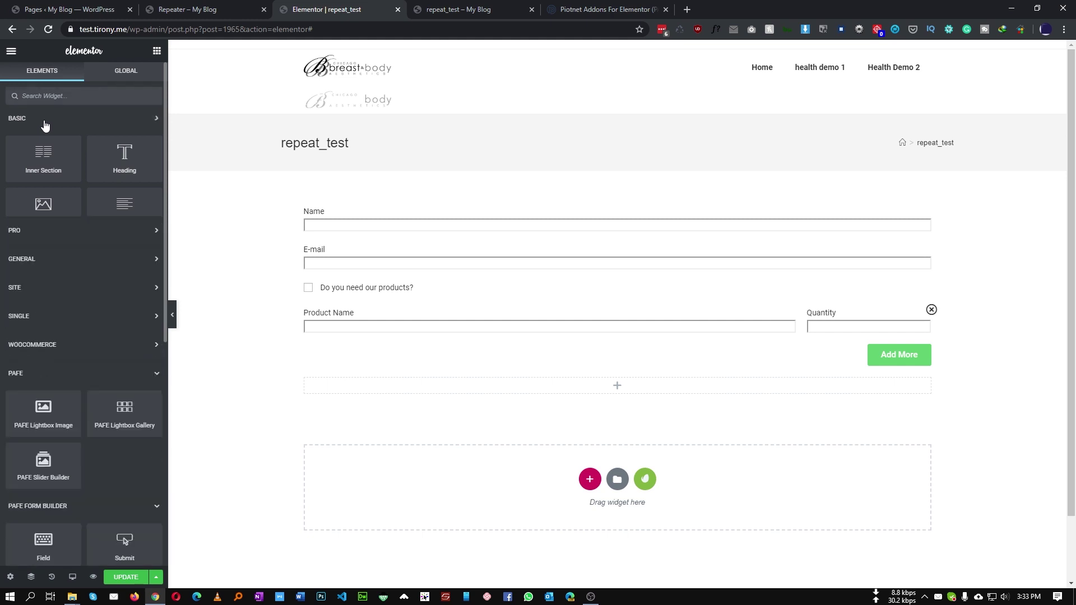
{"action": "scroll", "coordinate": [97, 399], "scroll_direction": "down", "scroll_amount": 3}
{"action": "left_click_drag", "start_coordinate": [127, 408], "coordinate": [412, 391]}
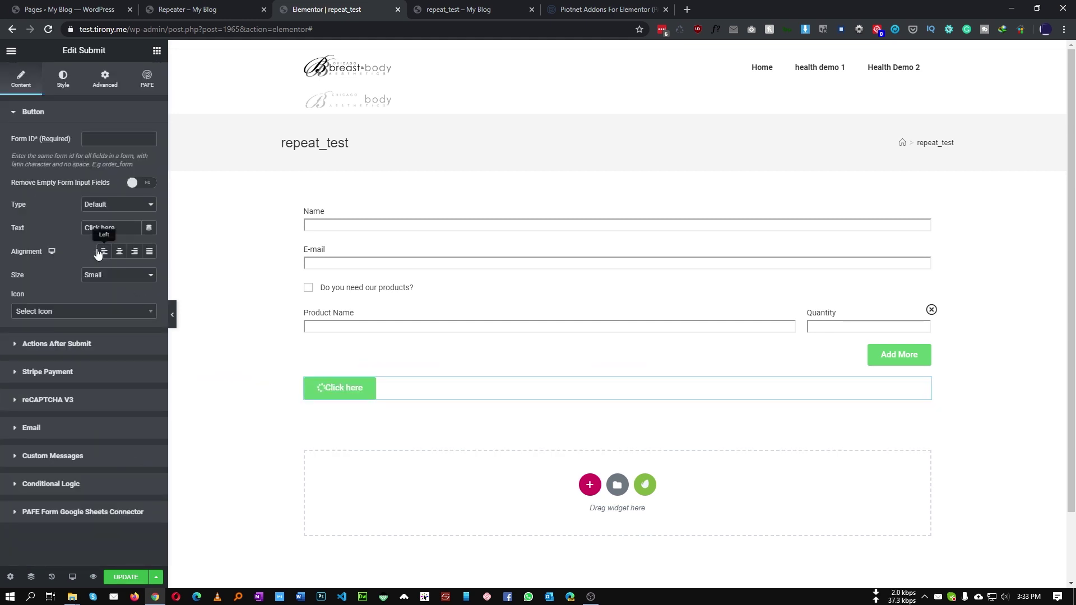
Set the new button's text to Submit and its Form ID to form1
{"action": "left_click_drag", "start_coordinate": [118, 228], "coordinate": [44, 227]}
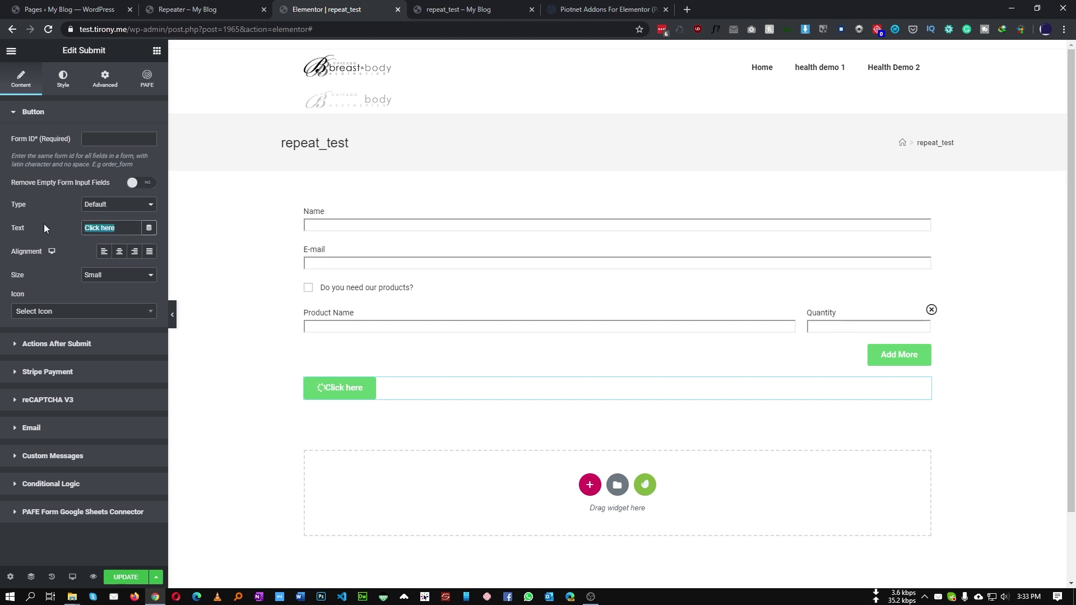
{"action": "type", "text": "Submit"}
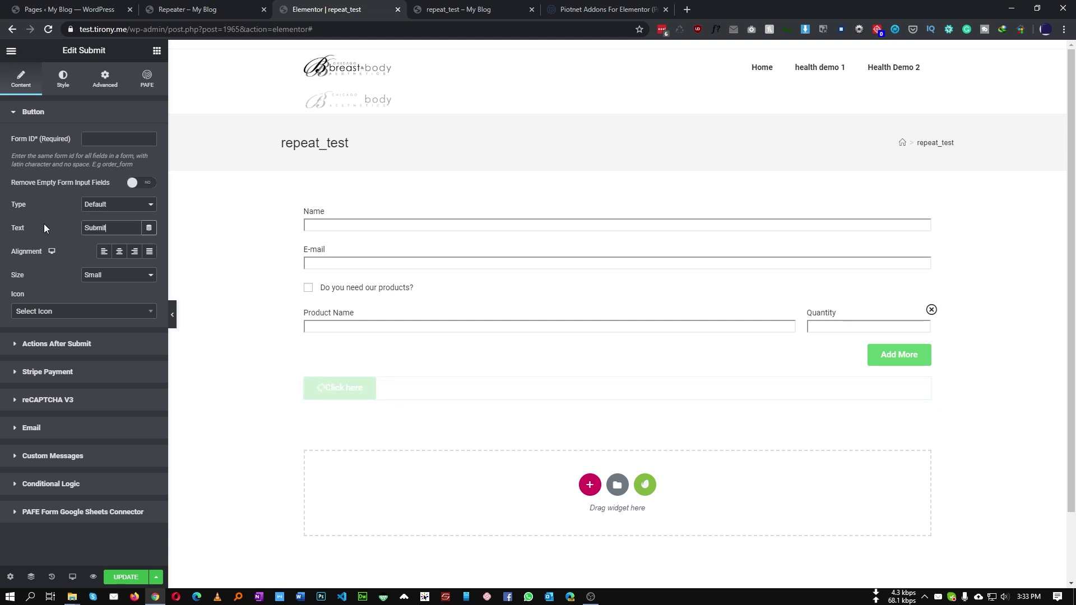
{"action": "left_click", "coordinate": [96, 140]}
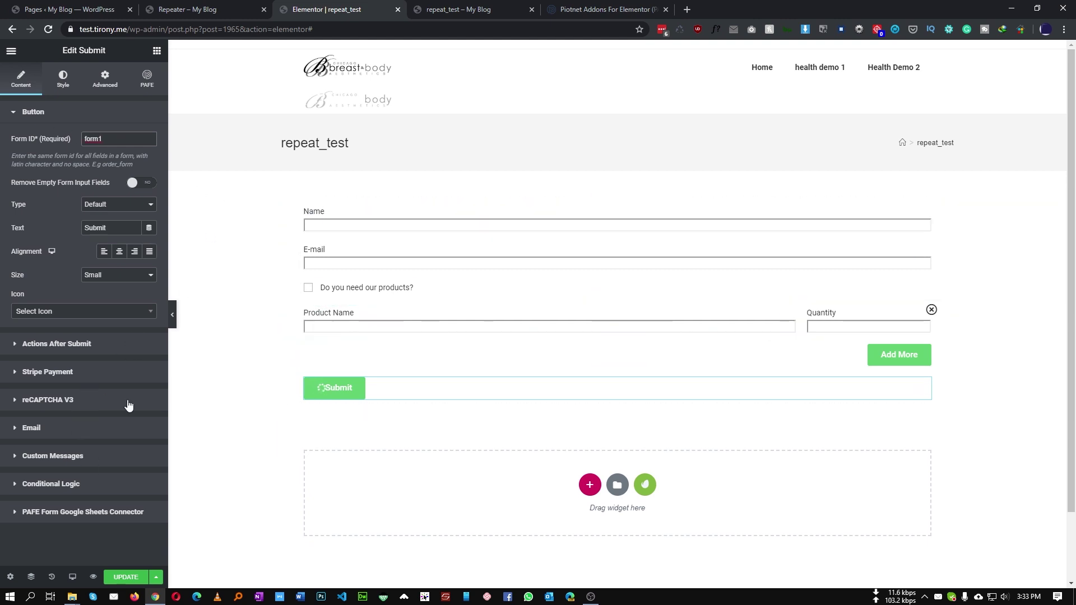
Review the Submit button's Email settings and the options offered for actions after submit
{"action": "left_click", "coordinate": [41, 430]}
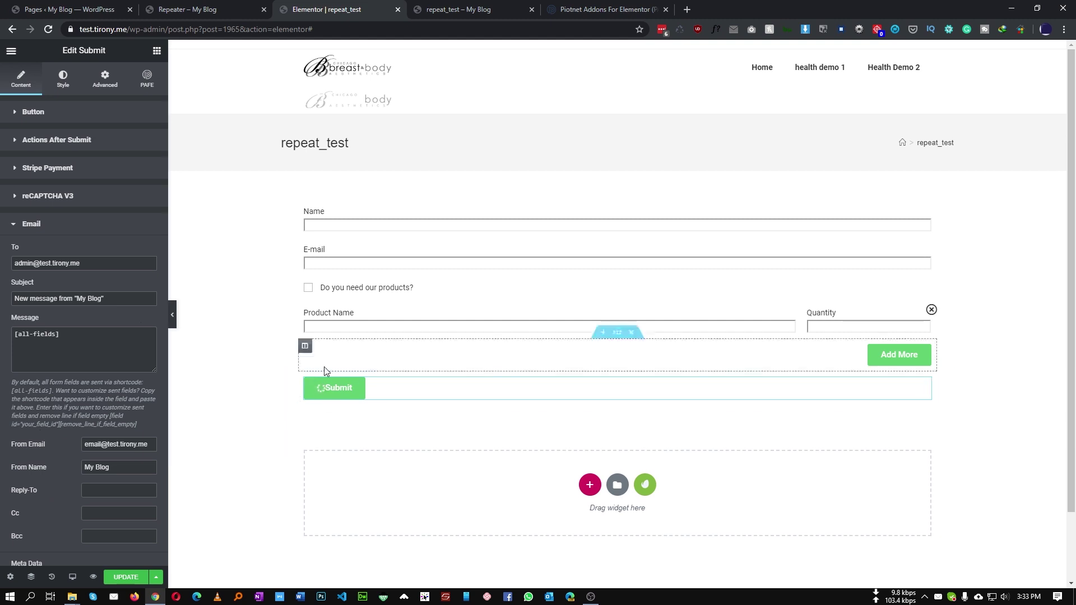
{"action": "left_click", "coordinate": [53, 140]}
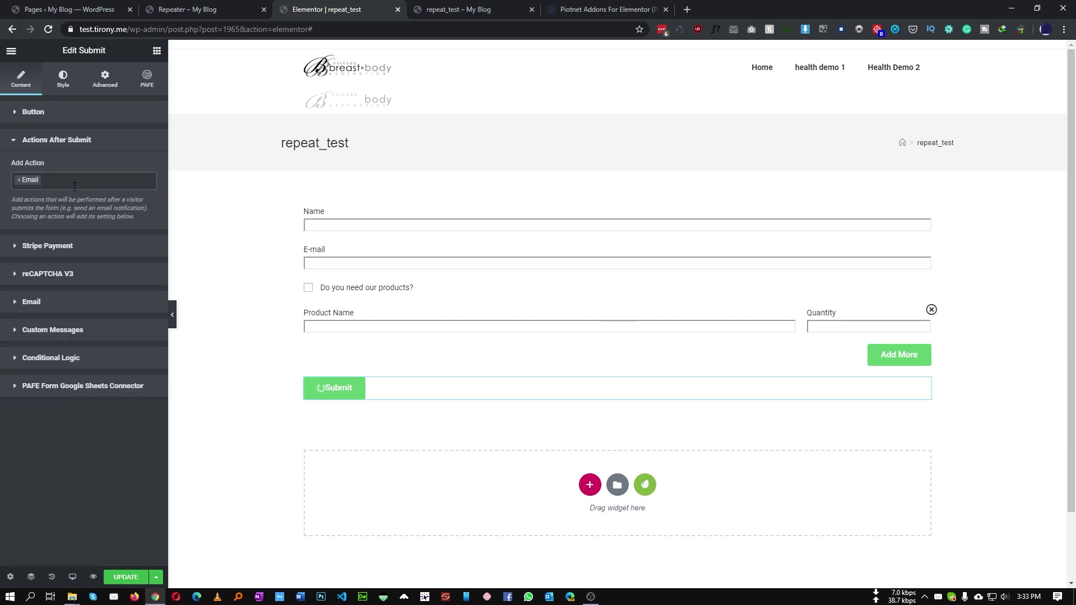
{"action": "left_click", "coordinate": [25, 182]}
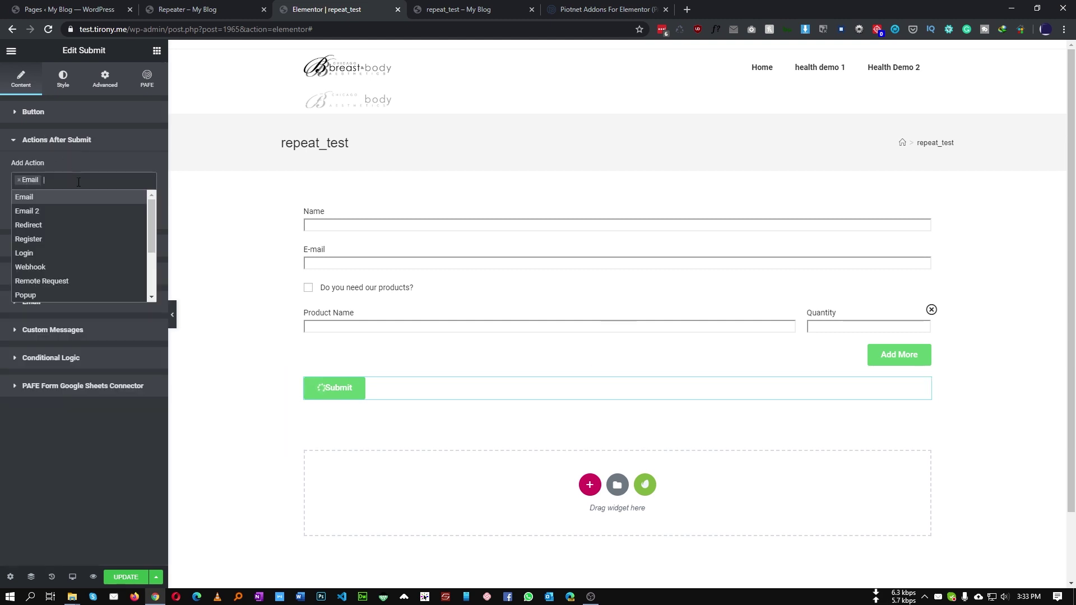
{"action": "left_click", "coordinate": [79, 509]}
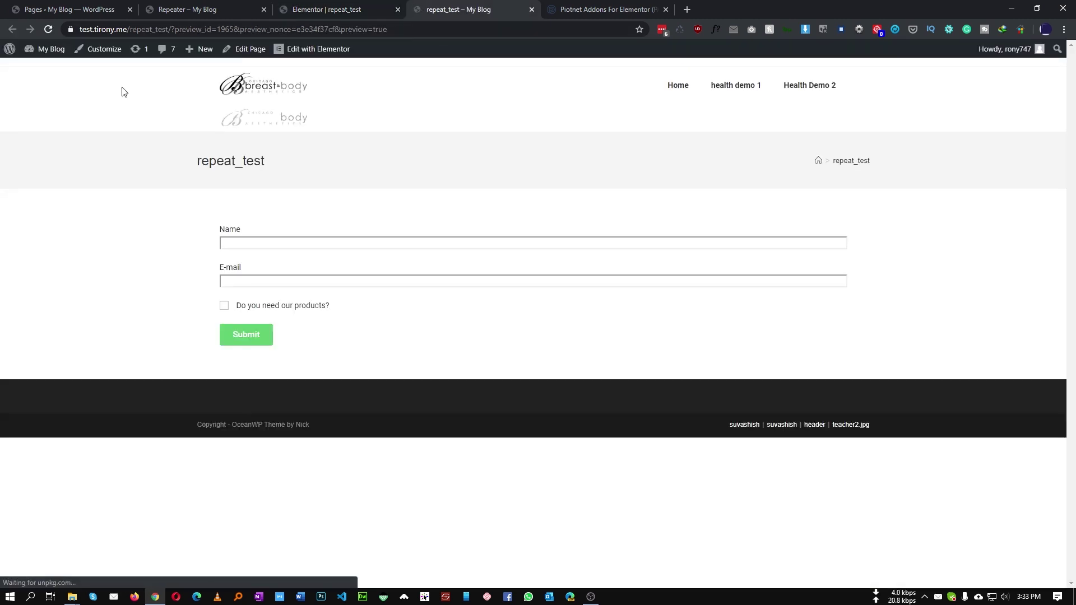
Tick the "Do you need our products?" checkbox in the refreshed repeat_test preview and go to the first Product Name field
{"action": "left_click", "coordinate": [243, 281]}
{"action": "left_click", "coordinate": [226, 315]}
{"action": "left_click", "coordinate": [224, 307]}
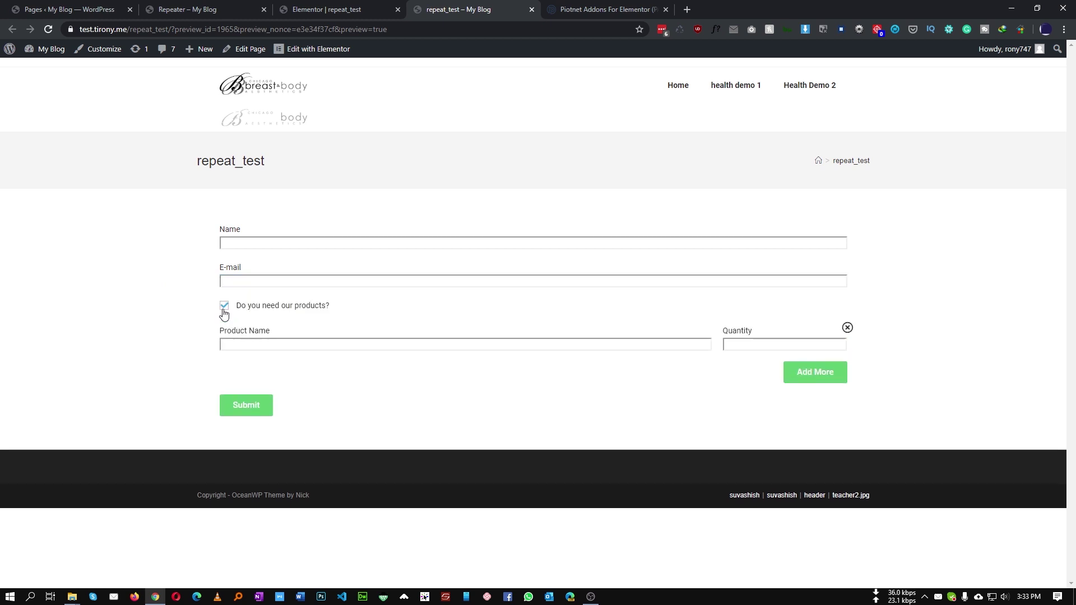
{"action": "left_click", "coordinate": [245, 343]}
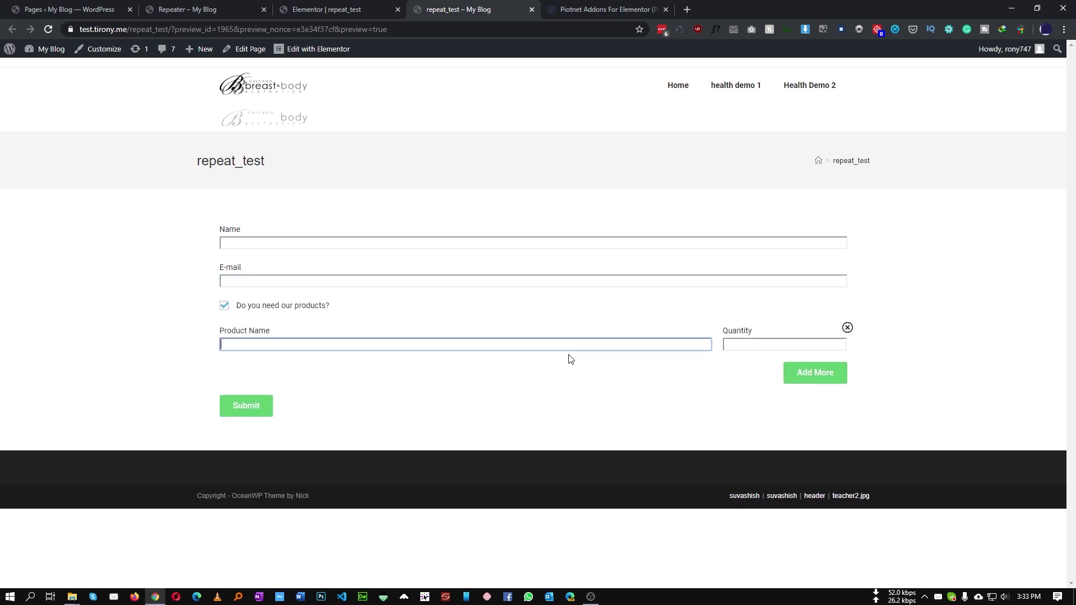
Add four more product rows in the preview and remove rows again until only one remains
{"action": "left_click", "coordinate": [824, 385]}
{"action": "left_click", "coordinate": [816, 409]}
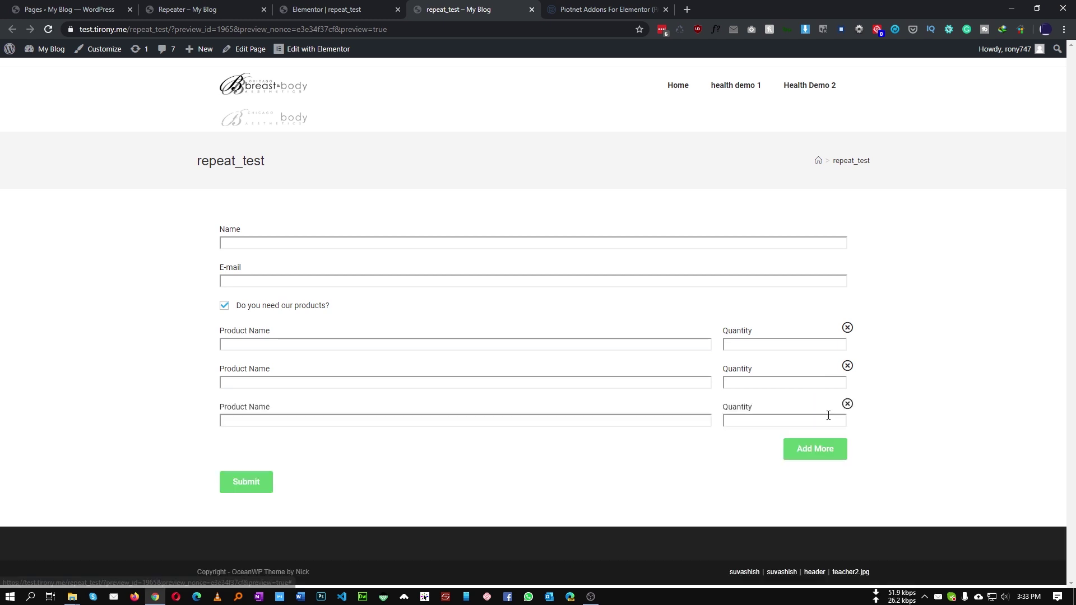
{"action": "left_click", "coordinate": [816, 457]}
{"action": "left_click", "coordinate": [824, 493]}
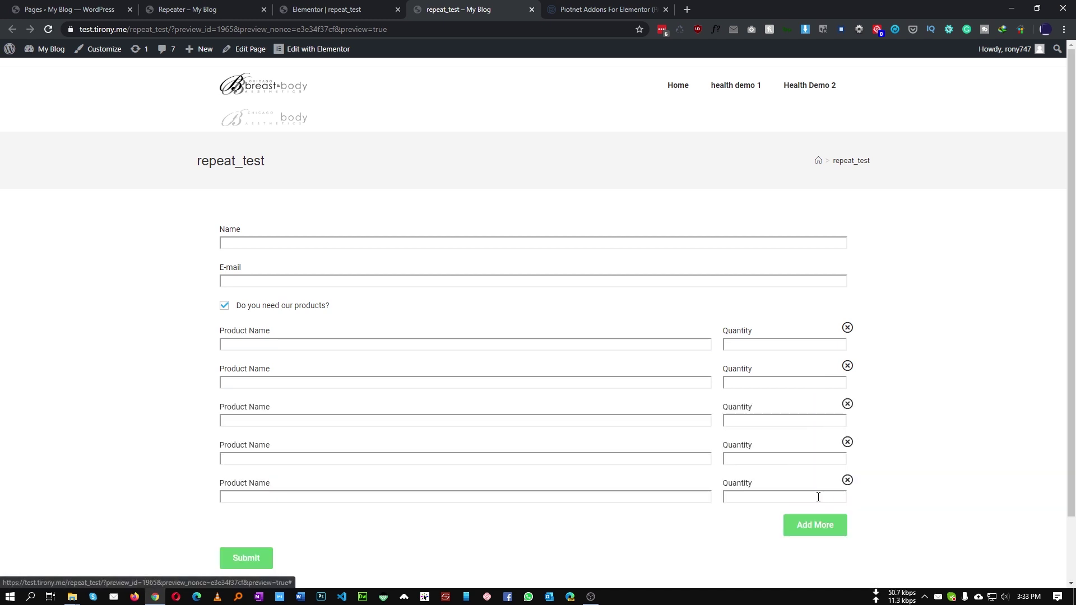
{"action": "scroll", "coordinate": [852, 427], "scroll_direction": "down", "scroll_amount": 1}
{"action": "left_click", "coordinate": [848, 408]}
{"action": "left_click", "coordinate": [847, 369]}
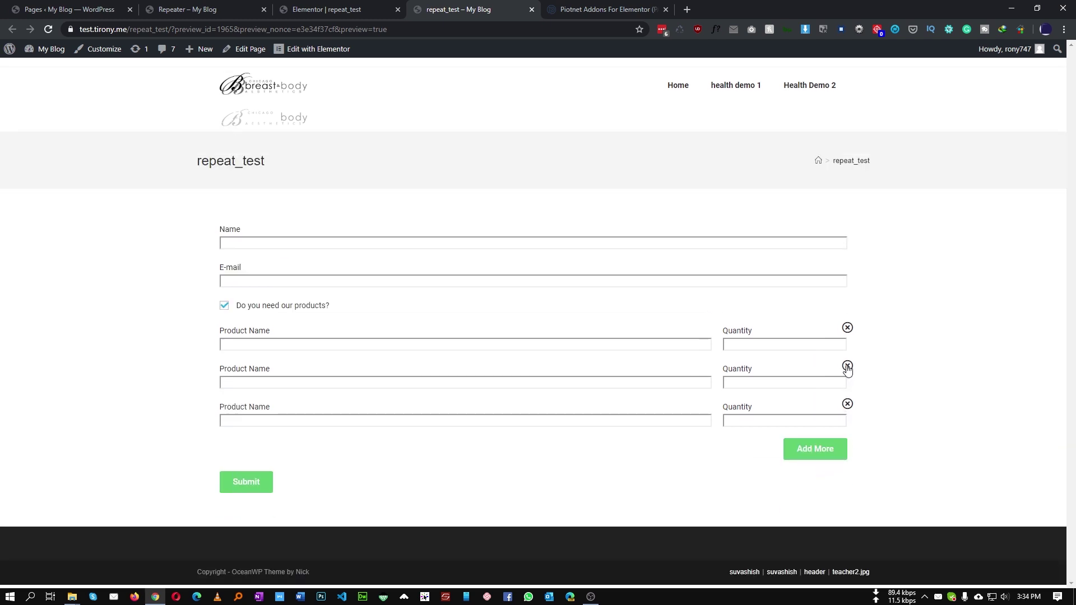
{"action": "left_click", "coordinate": [847, 368]}
{"action": "left_click", "coordinate": [847, 368]}
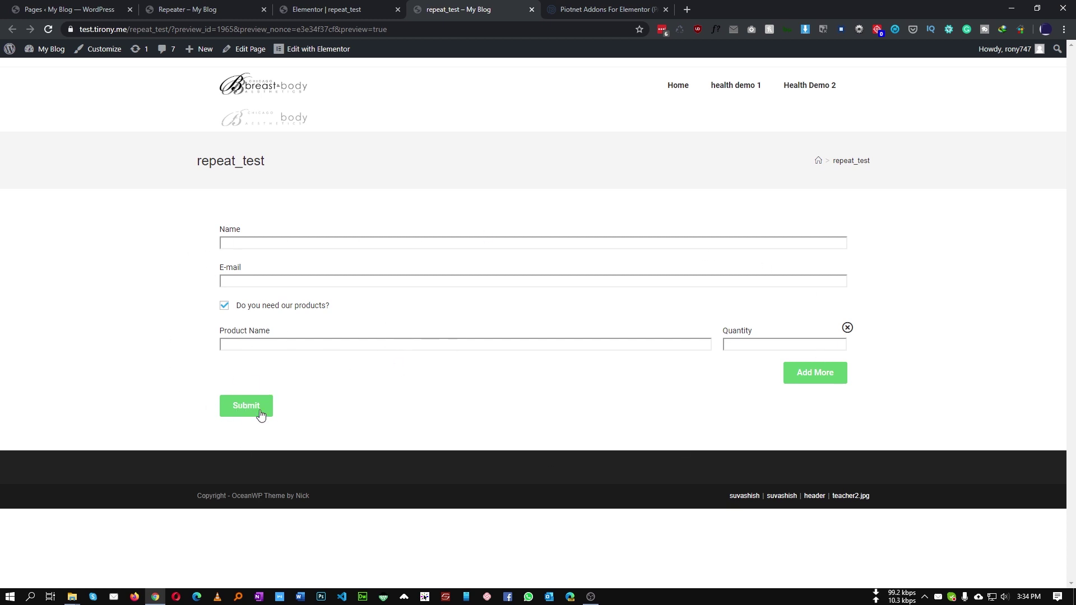
Add one more product row in the preview and submit the form
{"action": "left_click", "coordinate": [807, 381]}
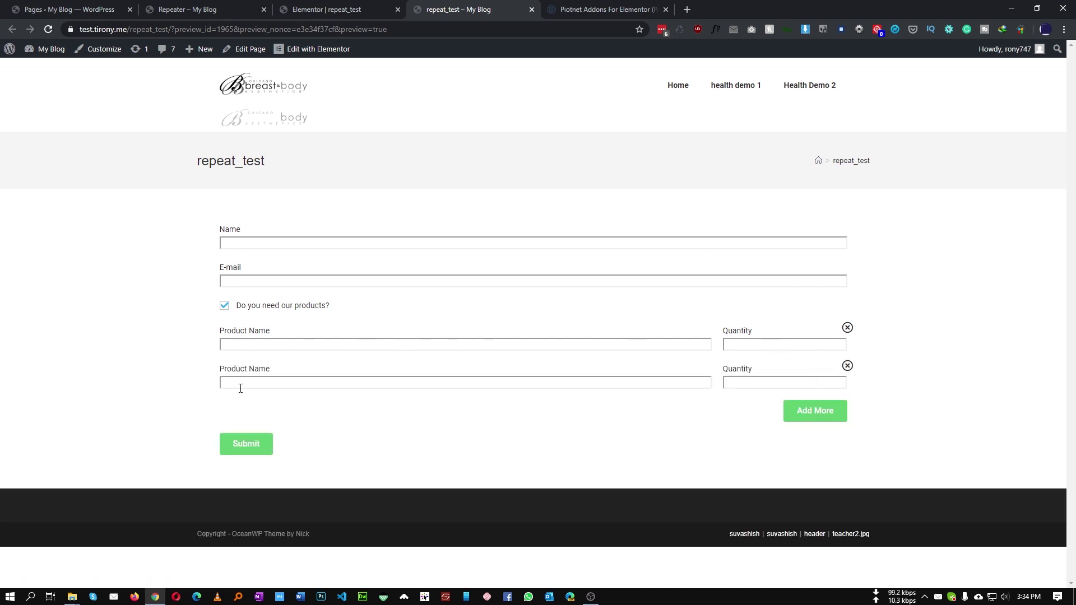
{"action": "left_click", "coordinate": [225, 447]}
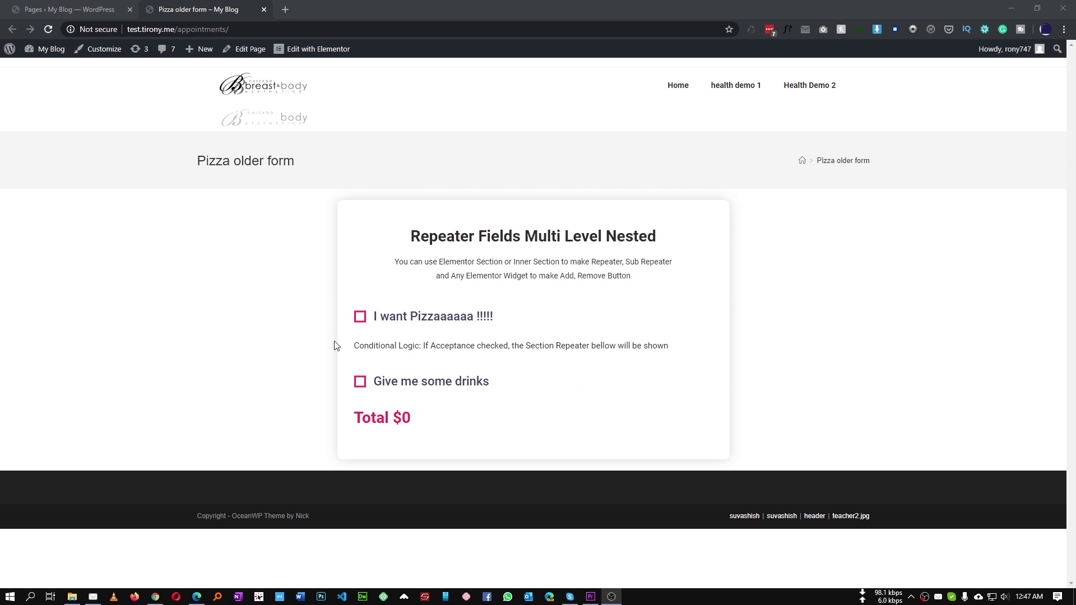
Tick "I want Pizzaaaaaa !!!!!" on the Pizza older form page and select Pizza 2 $20 as the pizza type
{"action": "left_click", "coordinate": [360, 317]}
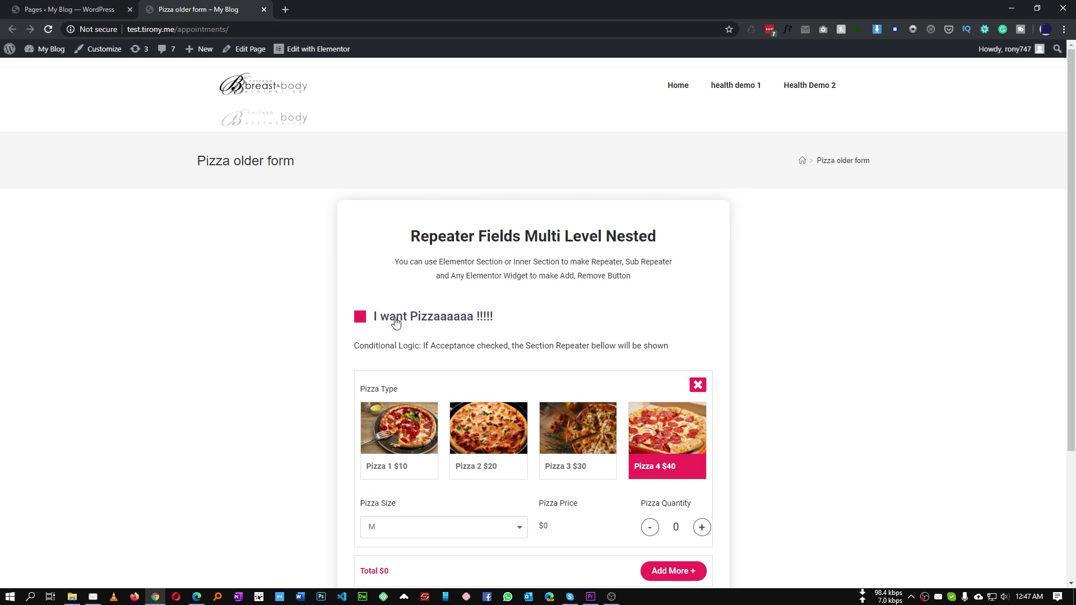
{"action": "scroll", "coordinate": [494, 322], "scroll_direction": "down", "scroll_amount": 3}
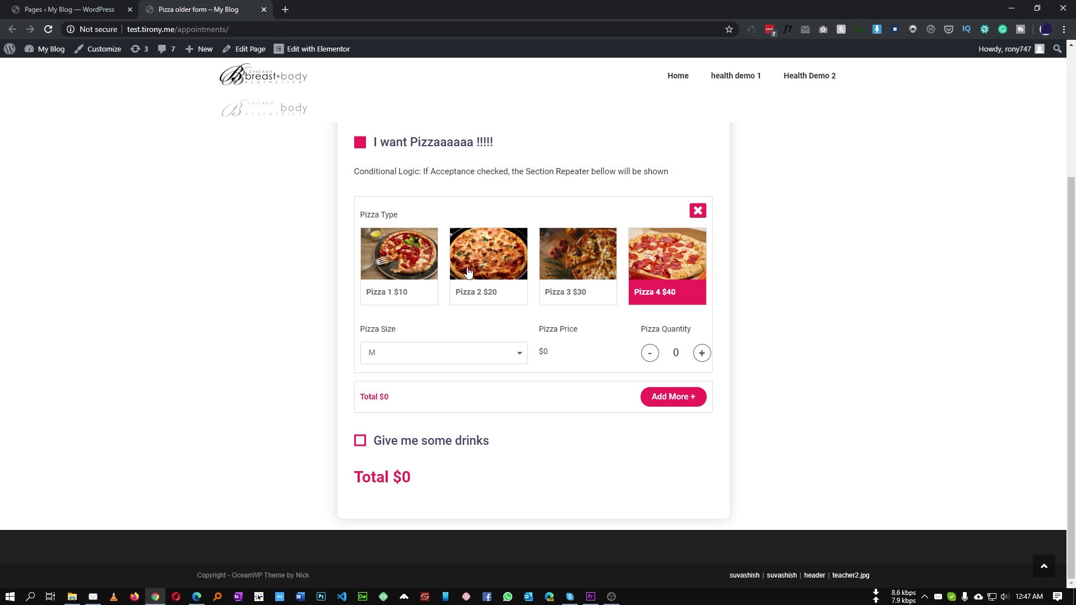
{"action": "left_click", "coordinate": [545, 267]}
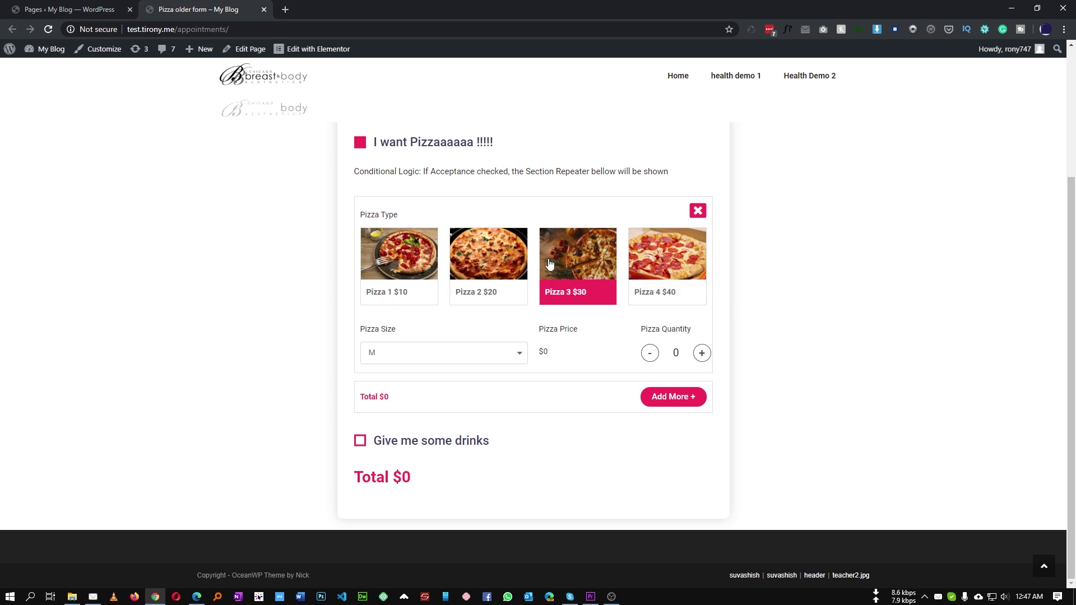
{"action": "left_click", "coordinate": [468, 261]}
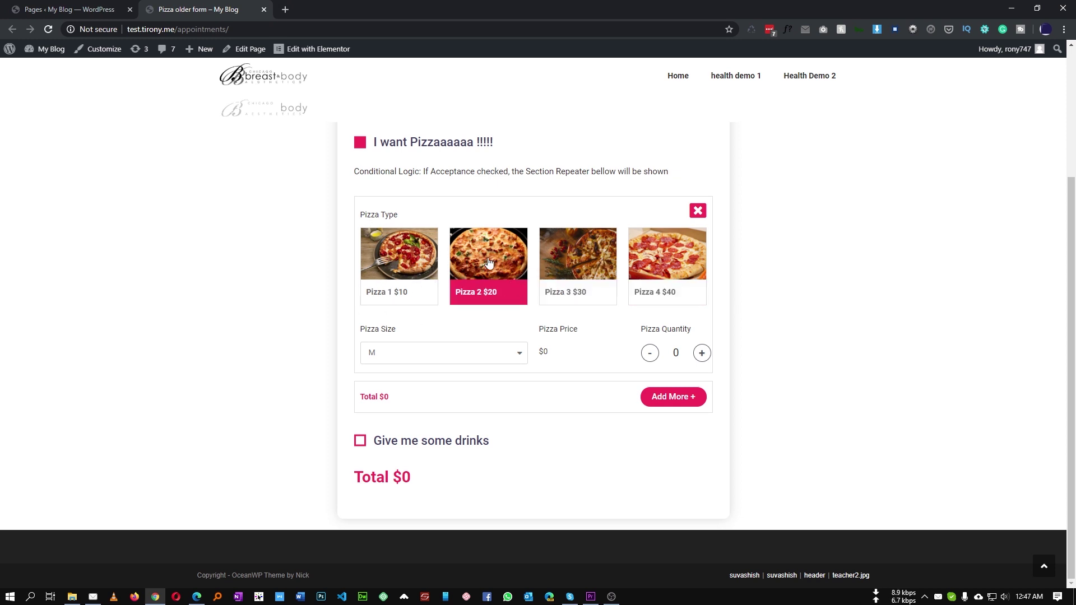
Set the first pizza's size to XXL + $15 and its quantity to 2
{"action": "left_click", "coordinate": [402, 360]}
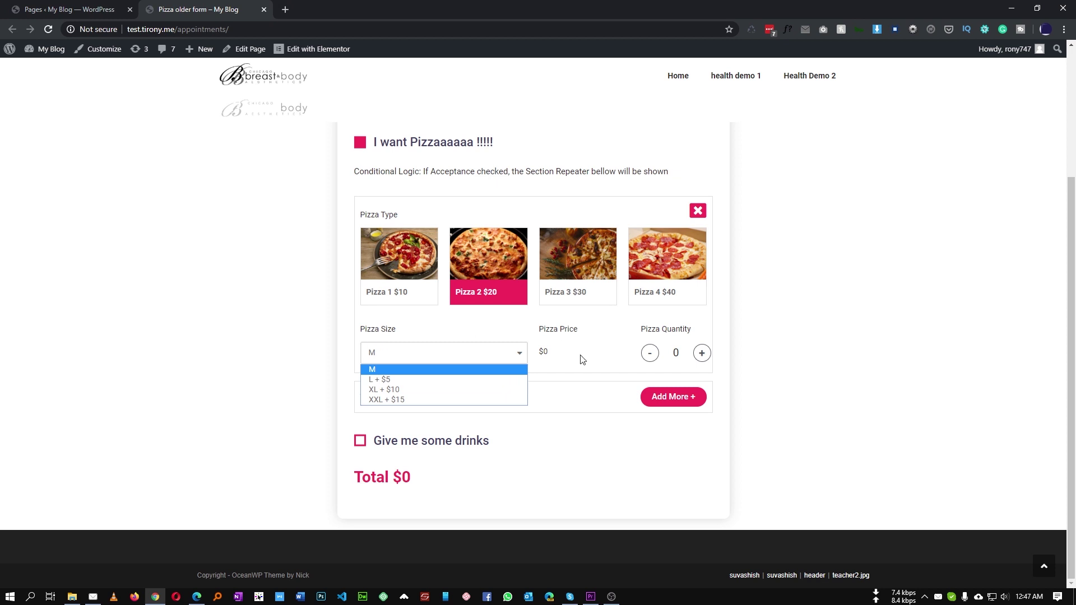
{"action": "left_click", "coordinate": [381, 400]}
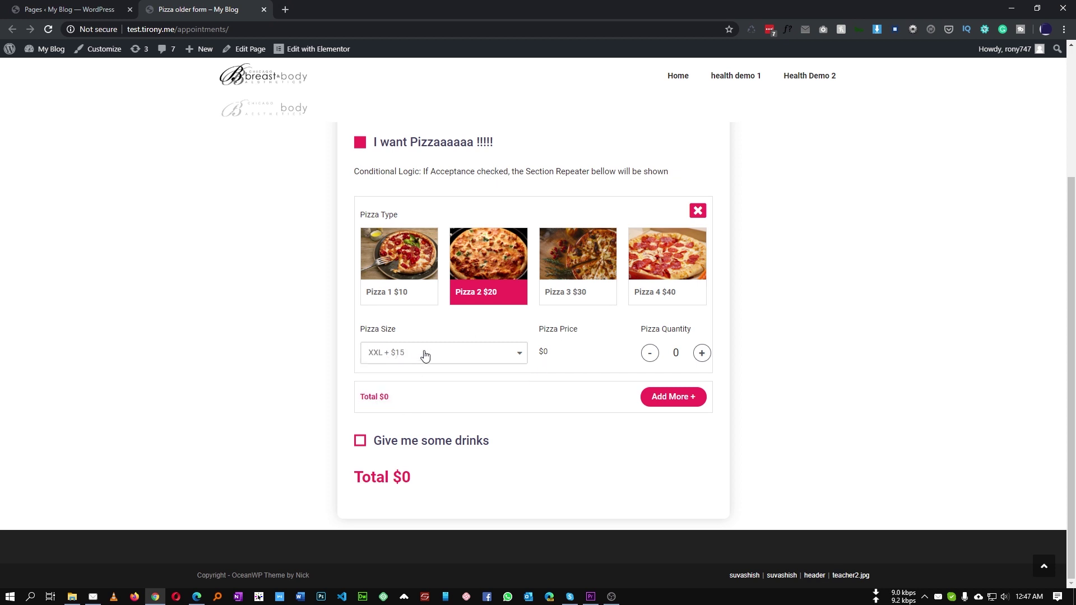
{"action": "left_click", "coordinate": [701, 359]}
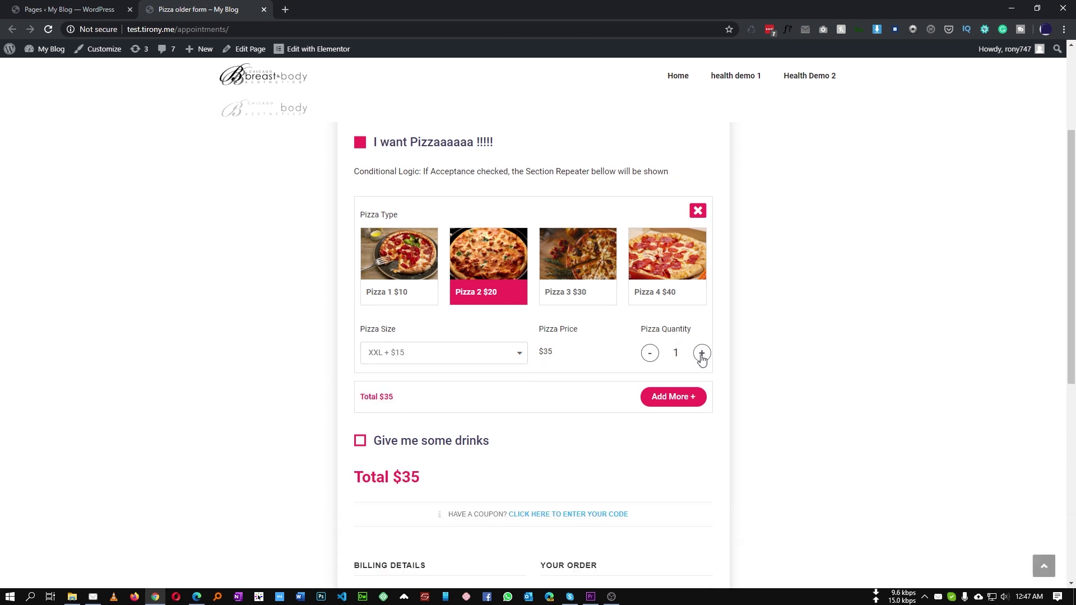
{"action": "left_click", "coordinate": [701, 359]}
Add a second pizza entry to the order and select Pizza 3 $30 as its type
{"action": "scroll", "coordinate": [568, 356], "scroll_direction": "down", "scroll_amount": 1}
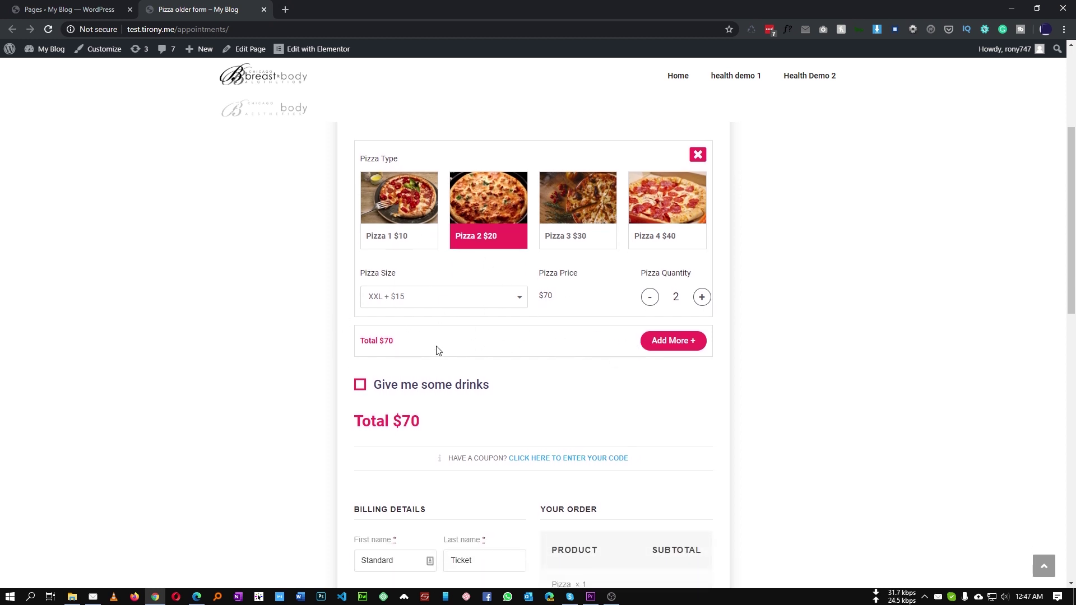
{"action": "scroll", "coordinate": [432, 263], "scroll_direction": "up", "scroll_amount": 1}
{"action": "scroll", "coordinate": [432, 264], "scroll_direction": "up", "scroll_amount": 1}
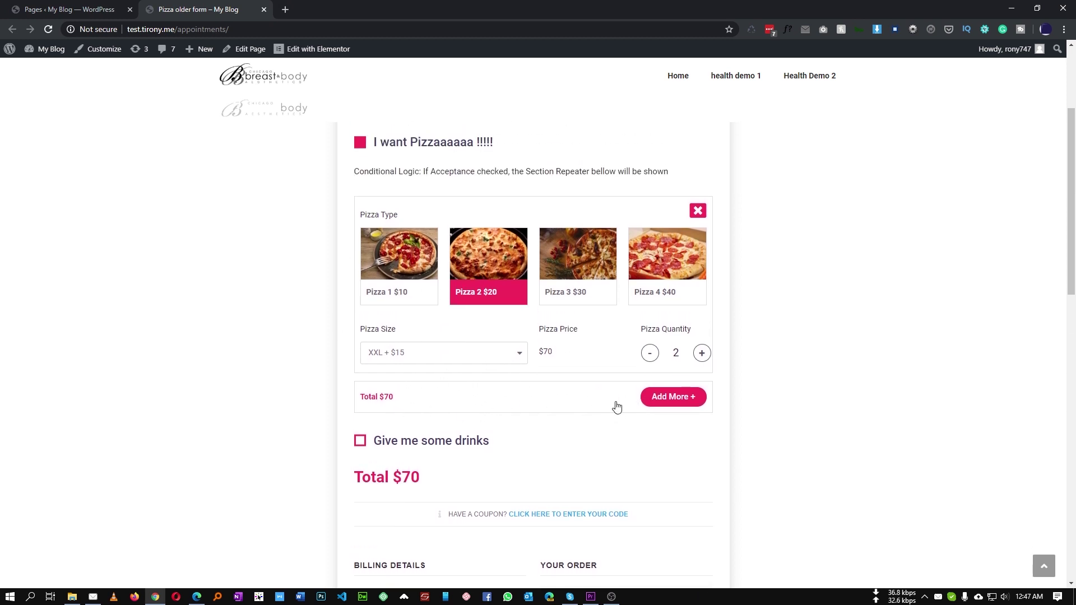
{"action": "left_click", "coordinate": [672, 398]}
{"action": "scroll", "coordinate": [672, 403], "scroll_direction": "down", "scroll_amount": 2}
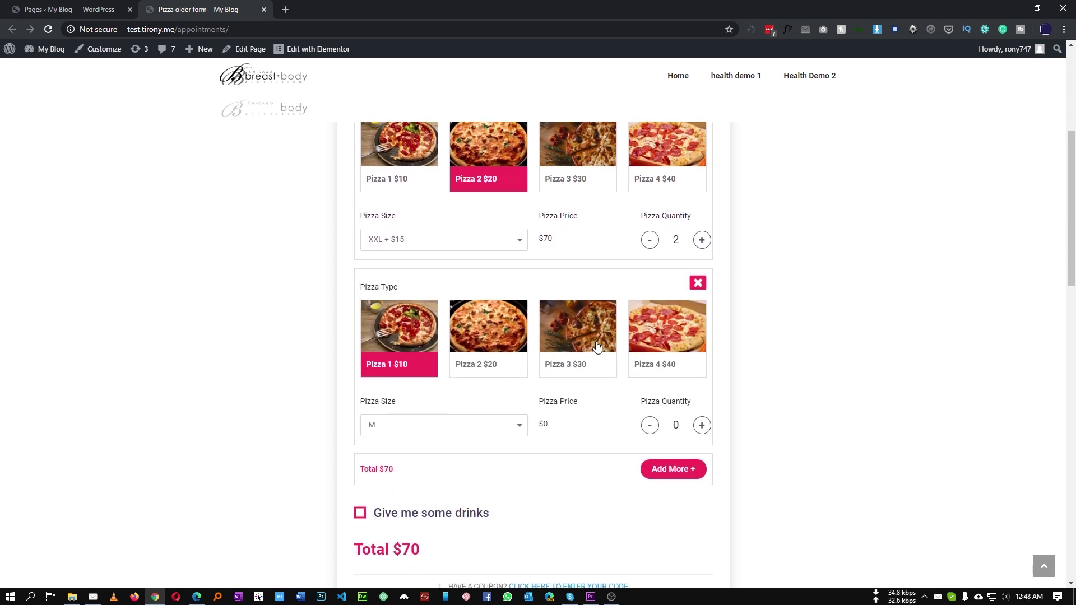
{"action": "left_click", "coordinate": [576, 344]}
Add a third pizza entry to the order and remove it again
{"action": "left_click", "coordinate": [672, 470]}
{"action": "scroll", "coordinate": [695, 426], "scroll_direction": "down", "scroll_amount": 4}
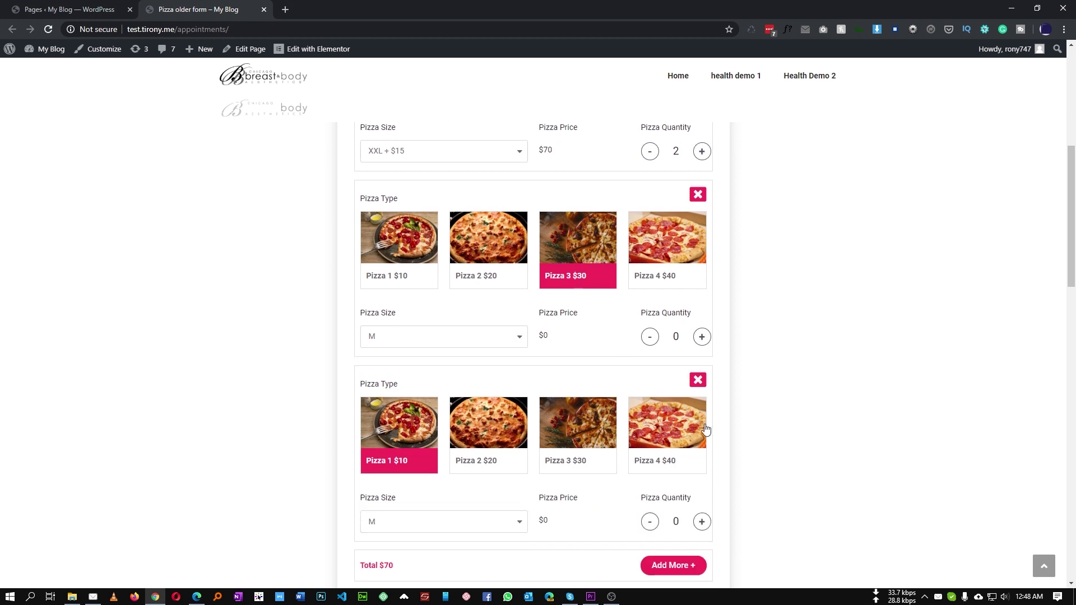
{"action": "left_click", "coordinate": [696, 352]}
Tick "Give me some drinks" and order Drink 2 $2 with a quantity of 3
{"action": "scroll", "coordinate": [616, 342], "scroll_direction": "down", "scroll_amount": 3}
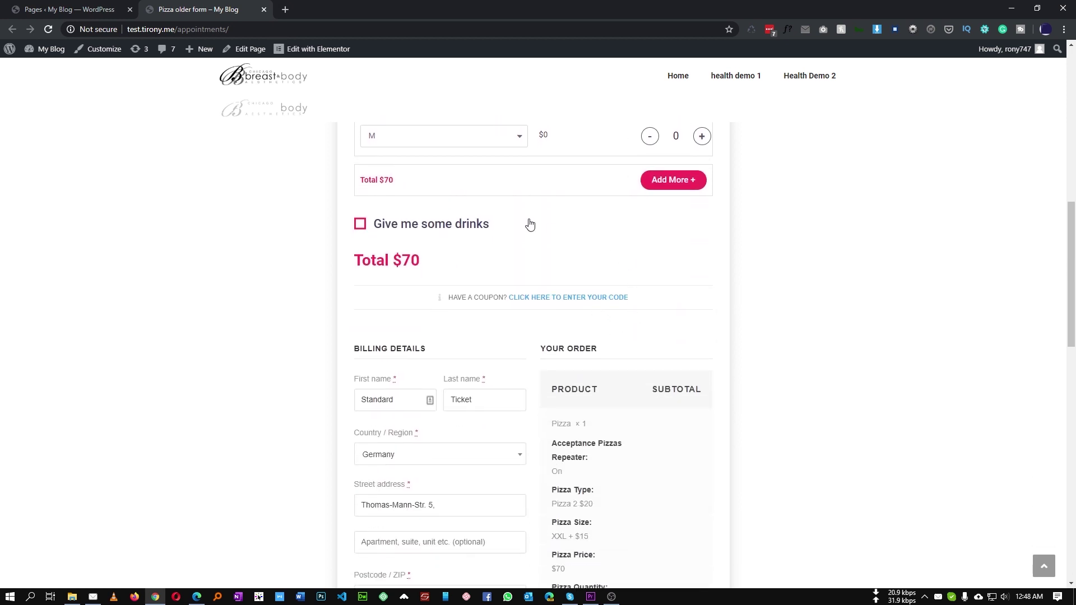
{"action": "left_click", "coordinate": [415, 229]}
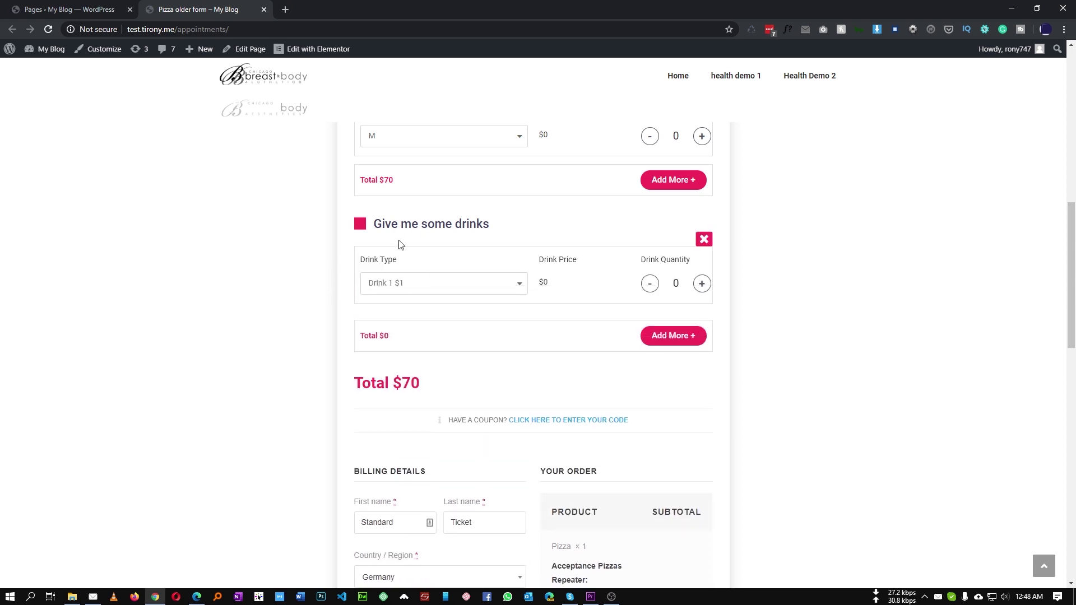
{"action": "left_click", "coordinate": [421, 283]}
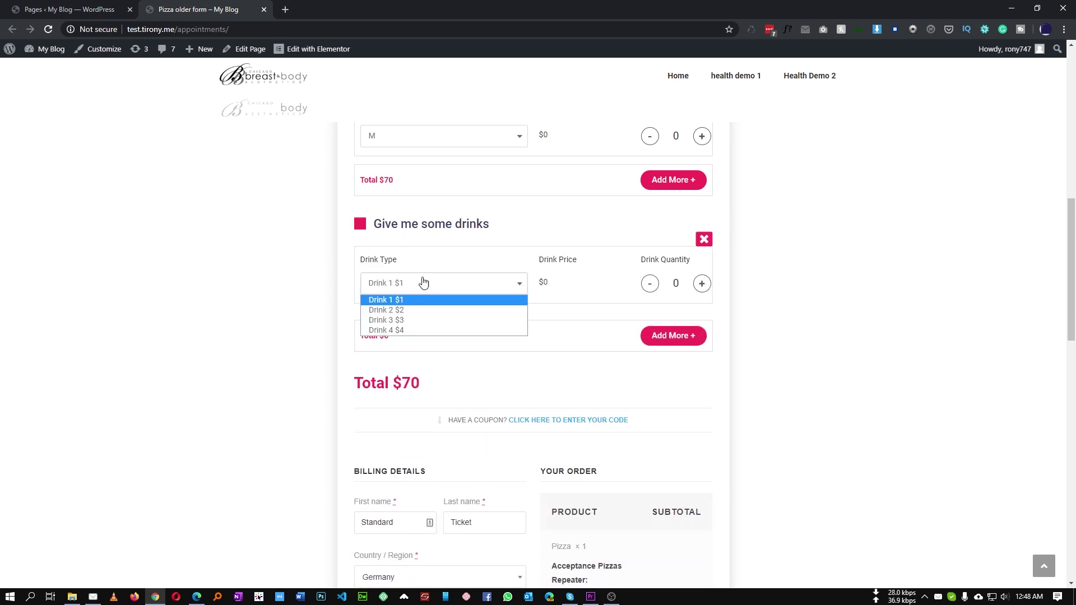
{"action": "left_click", "coordinate": [422, 310]}
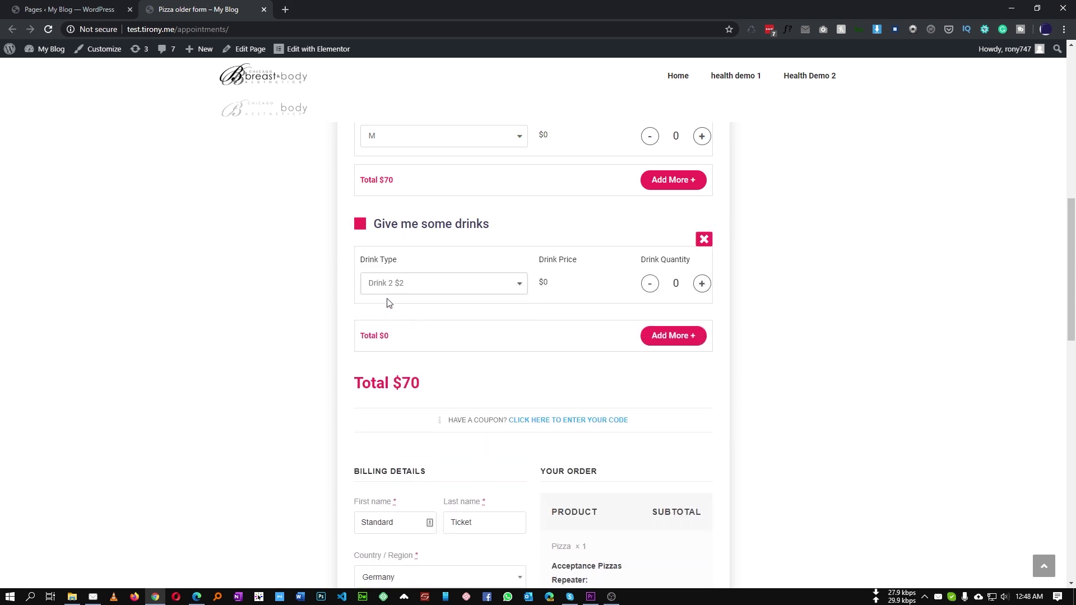
{"action": "left_click", "coordinate": [393, 287]}
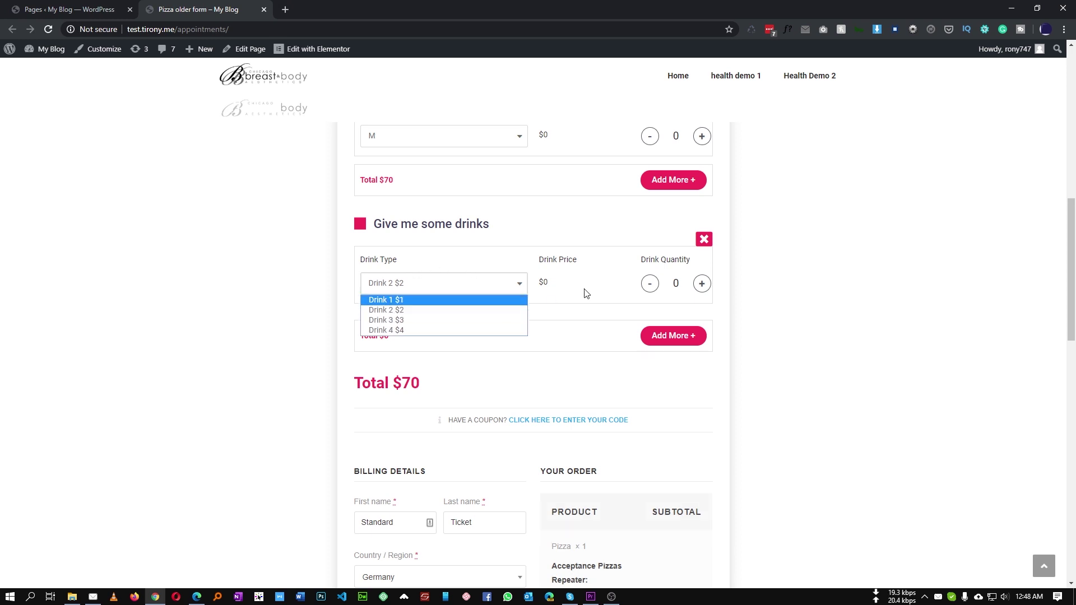
{"action": "left_click", "coordinate": [706, 287]}
{"action": "left_click", "coordinate": [706, 287]}
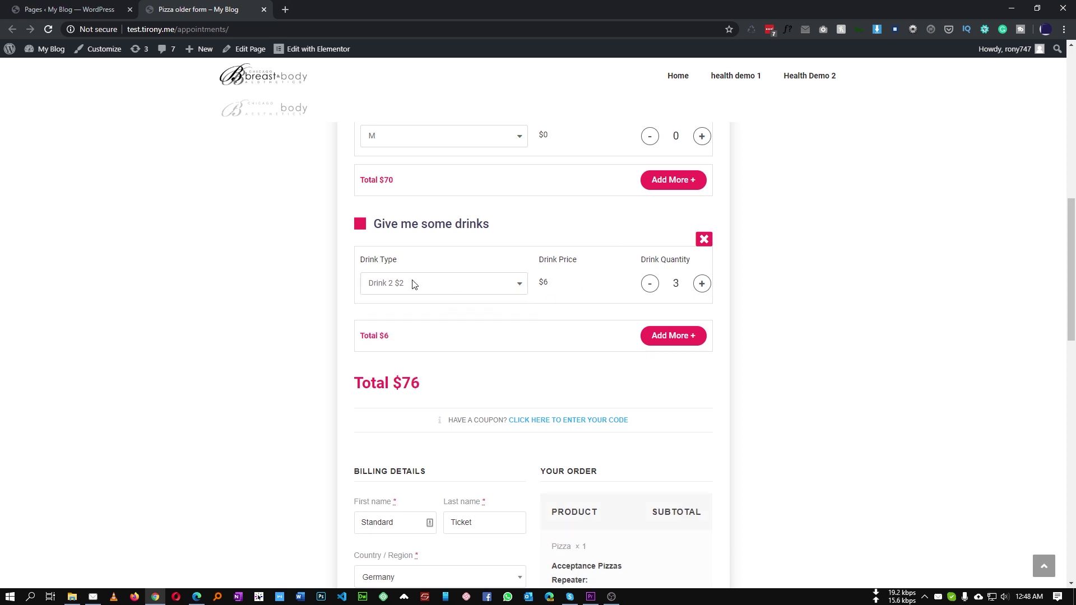
Review the billing details, the order summary and the payment section against the pizza and drink entries chosen in the form
{"action": "scroll", "coordinate": [493, 319], "scroll_direction": "down", "scroll_amount": 5}
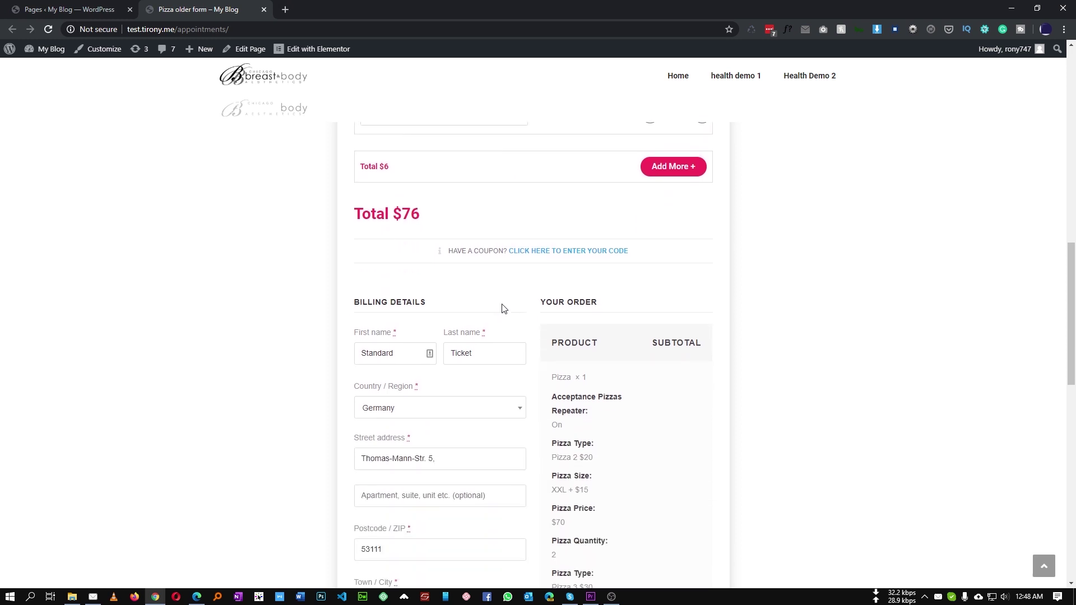
{"action": "scroll", "coordinate": [437, 282], "scroll_direction": "down", "scroll_amount": 5}
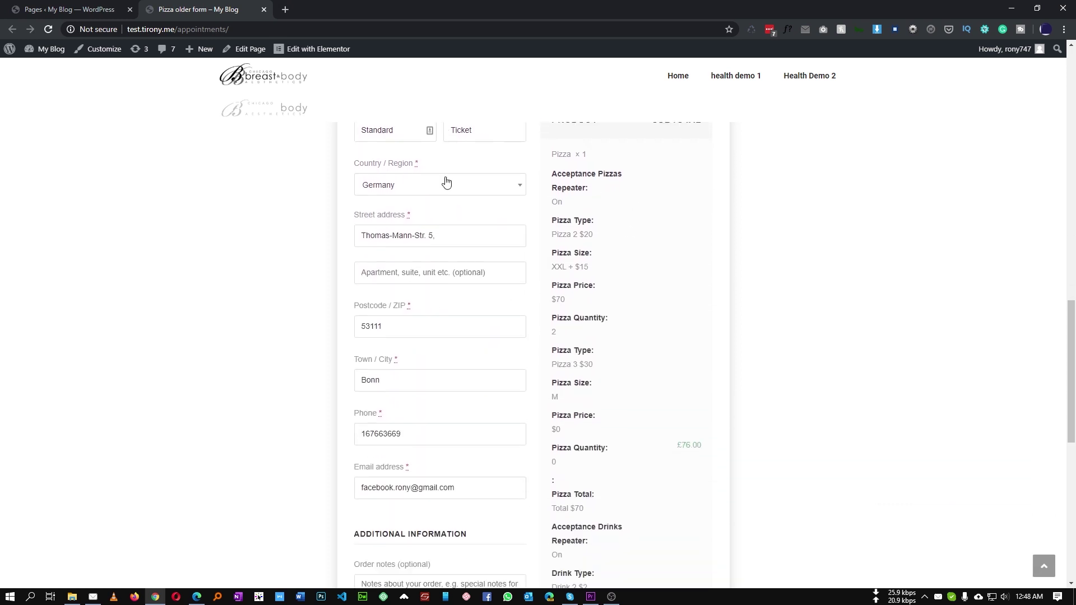
{"action": "scroll", "coordinate": [447, 177], "scroll_direction": "down", "scroll_amount": 5}
{"action": "scroll", "coordinate": [444, 180], "scroll_direction": "up", "scroll_amount": 10}
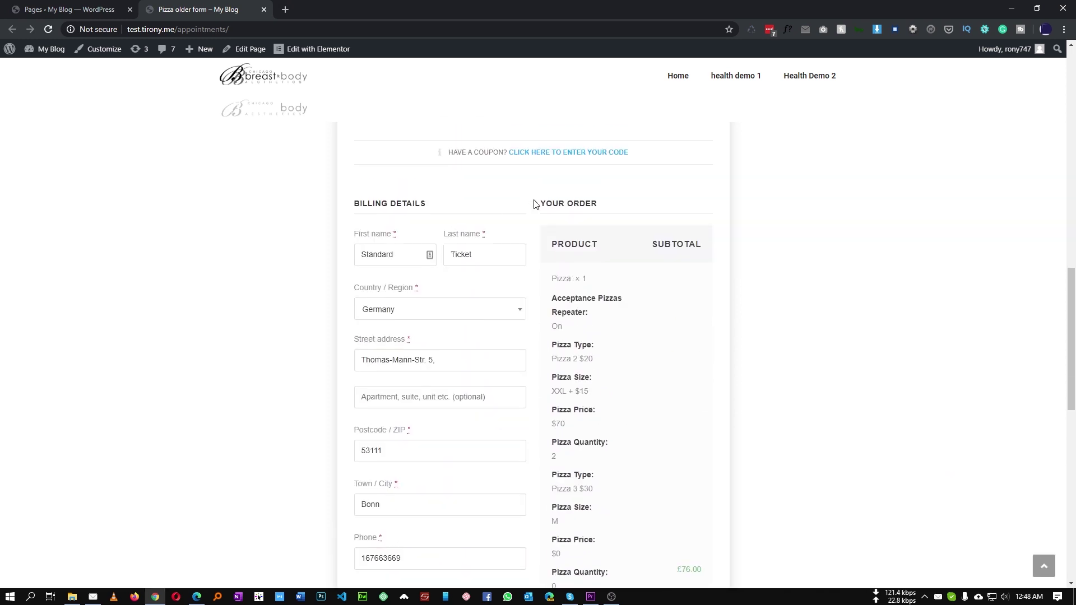
{"action": "scroll", "coordinate": [521, 219], "scroll_direction": "down", "scroll_amount": 4}
{"action": "scroll", "coordinate": [494, 275], "scroll_direction": "up", "scroll_amount": 11}
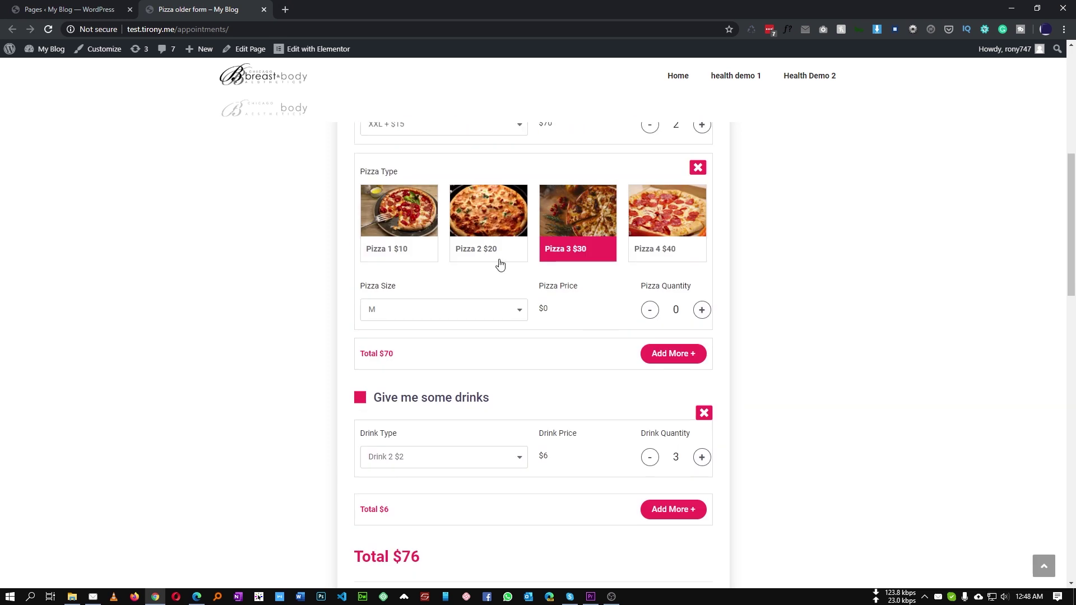
{"action": "scroll", "coordinate": [500, 265], "scroll_direction": "down", "scroll_amount": 5}
{"action": "scroll", "coordinate": [502, 260], "scroll_direction": "down", "scroll_amount": 9}
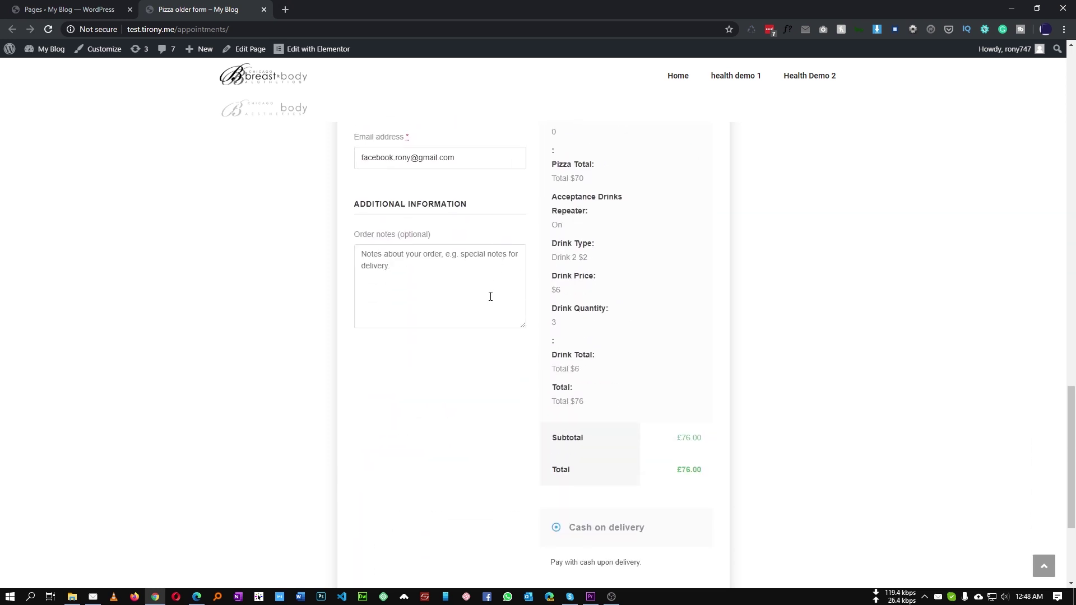
{"action": "scroll", "coordinate": [491, 292], "scroll_direction": "down", "scroll_amount": 3}
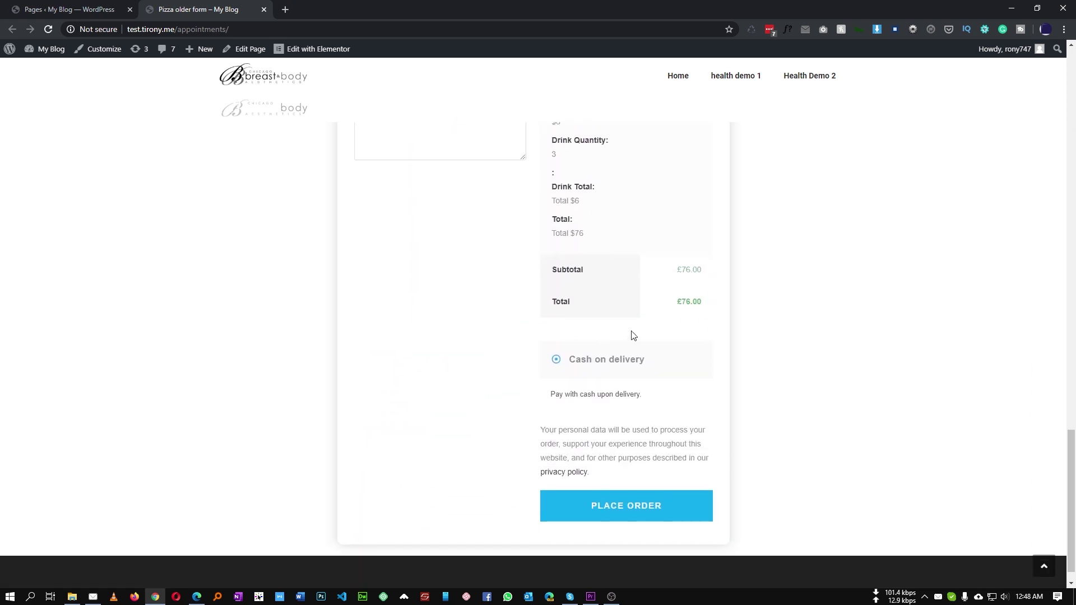
{"action": "scroll", "coordinate": [567, 280], "scroll_direction": "up", "scroll_amount": 15}
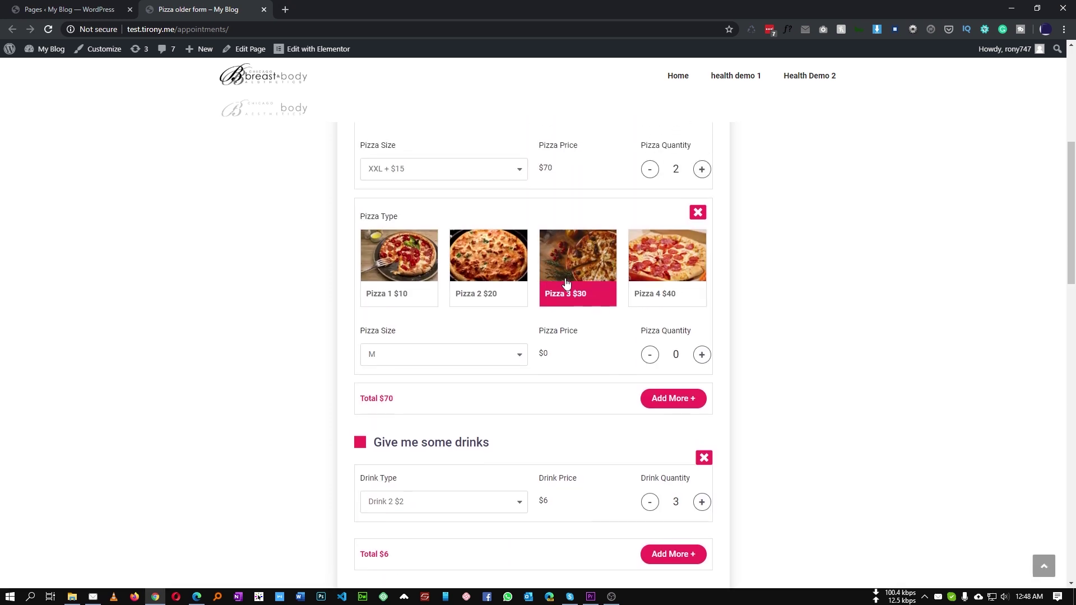
{"action": "scroll", "coordinate": [480, 324], "scroll_direction": "up", "scroll_amount": 3}
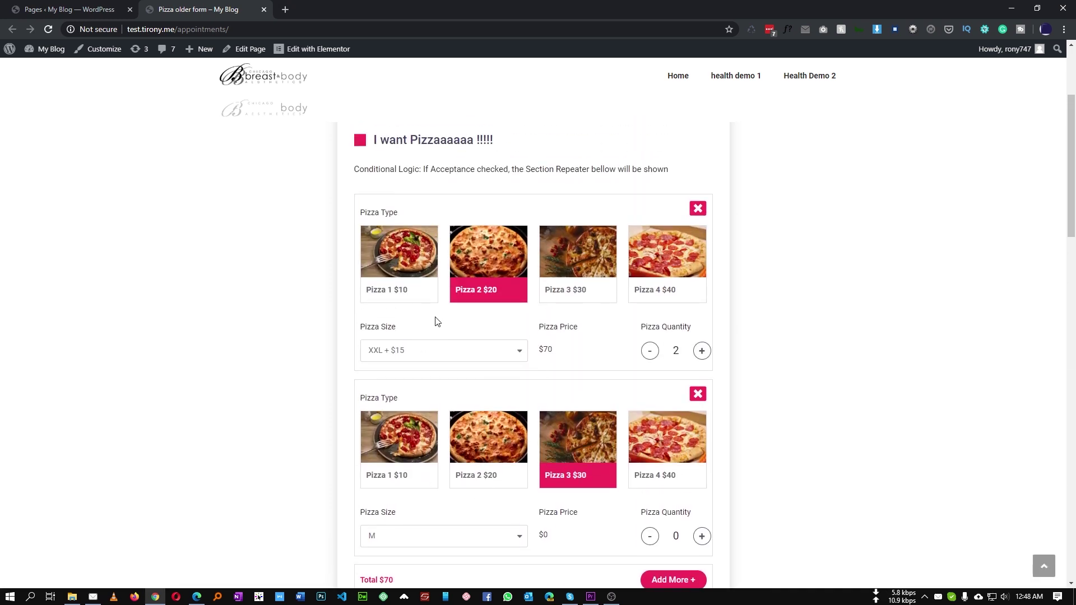